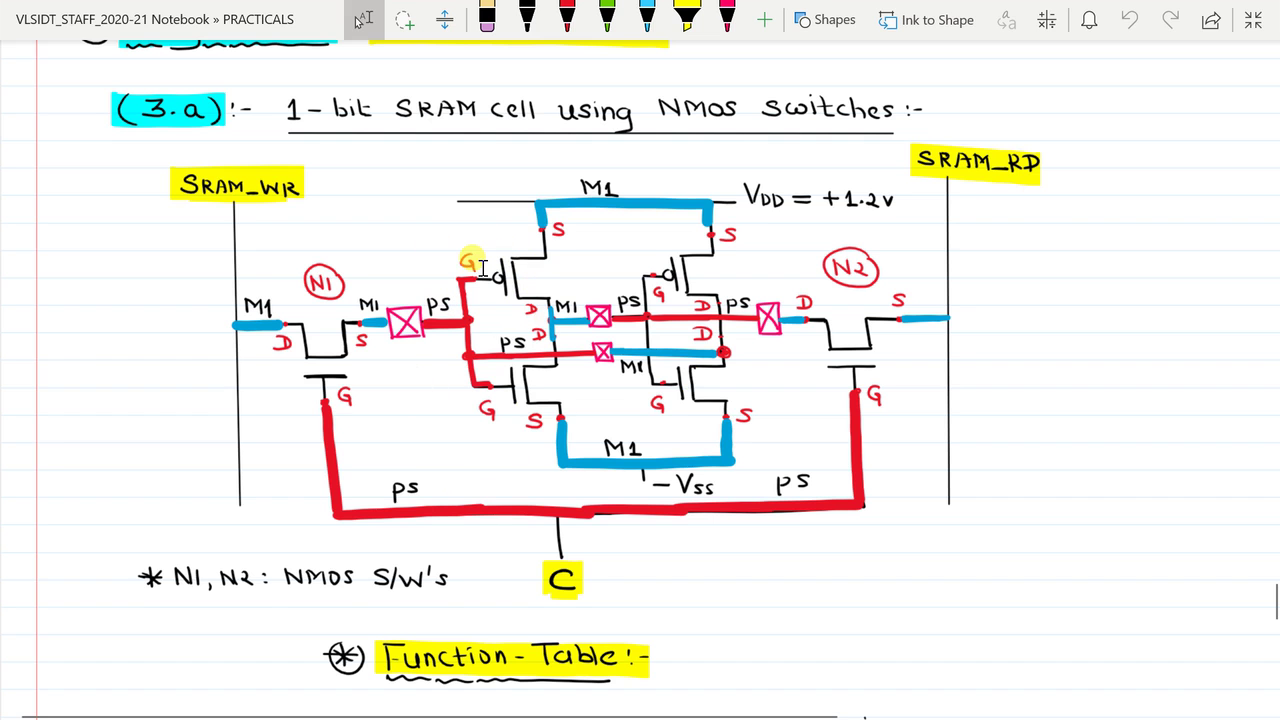
- Examine the schematic of the 1-bit SRAM cell using NMOS switches in the notebook
{"action": "scroll", "coordinate": [478, 266], "scroll_direction": "up", "scroll_amount": 1}
{"action": "scroll", "coordinate": [478, 266], "scroll_direction": "up", "scroll_amount": 6}
{"action": "scroll", "coordinate": [481, 266], "scroll_direction": "down", "scroll_amount": 5}
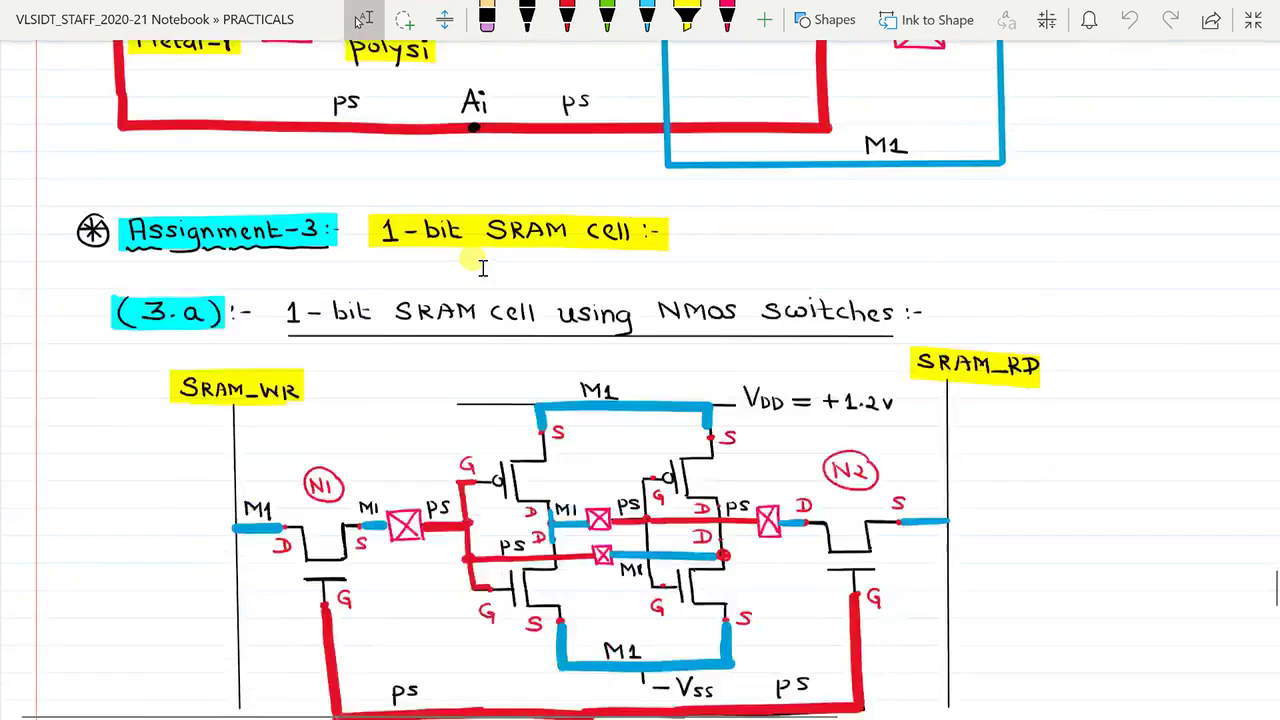
{"action": "scroll", "coordinate": [481, 268], "scroll_direction": "down", "scroll_amount": 1}
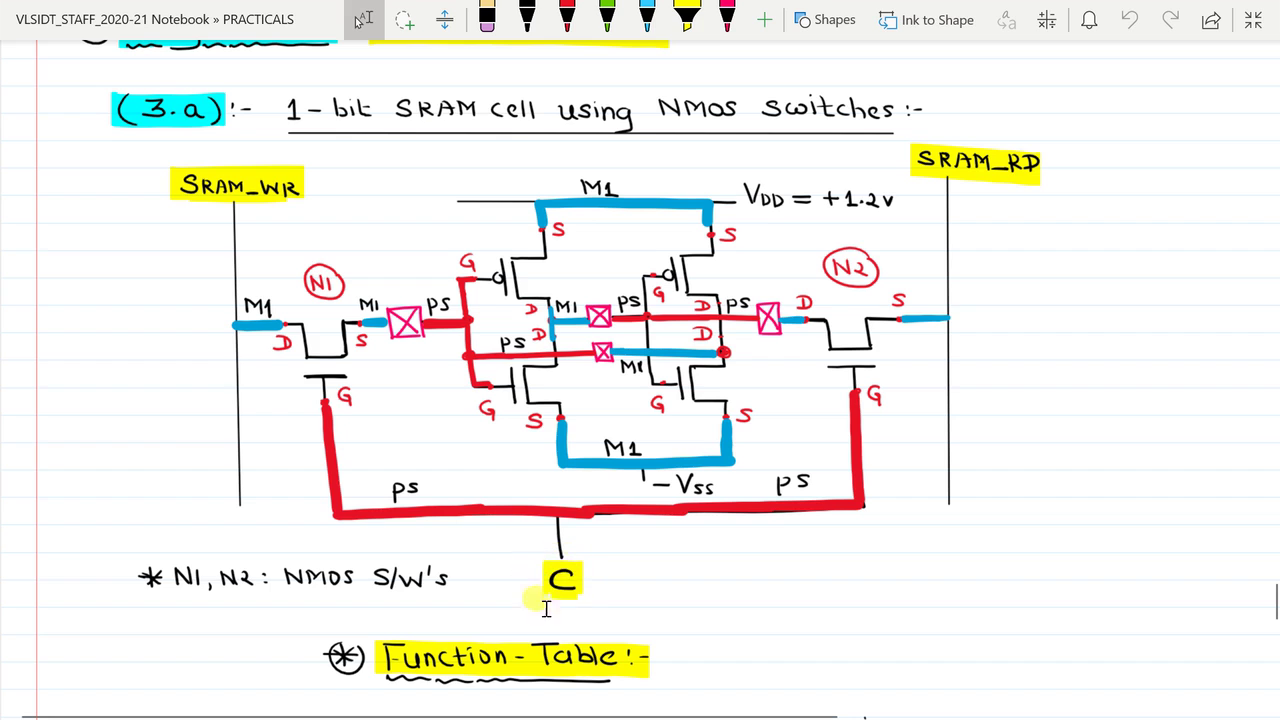
{"action": "left_click", "coordinate": [568, 528]}
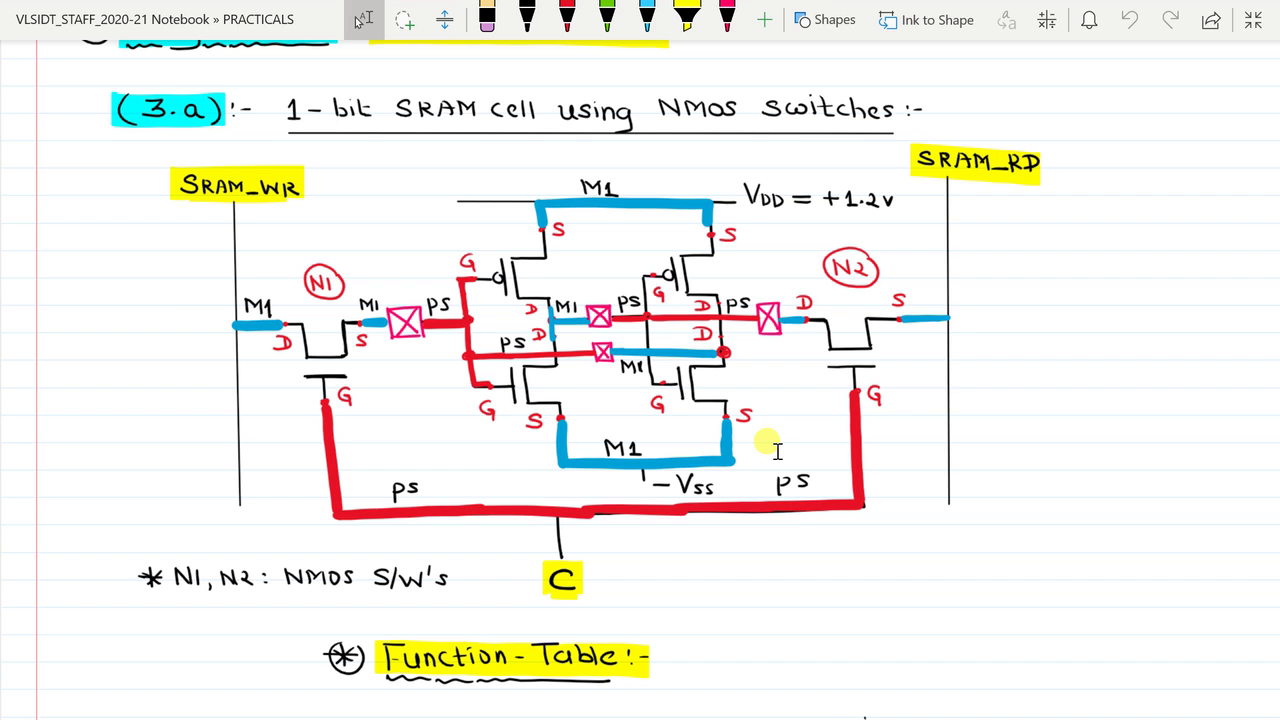
- Switch to Microwind and save the empty layout to the Desktop as SRAM_NMOS_SW
{"action": "key", "text": "alt+Tab"}
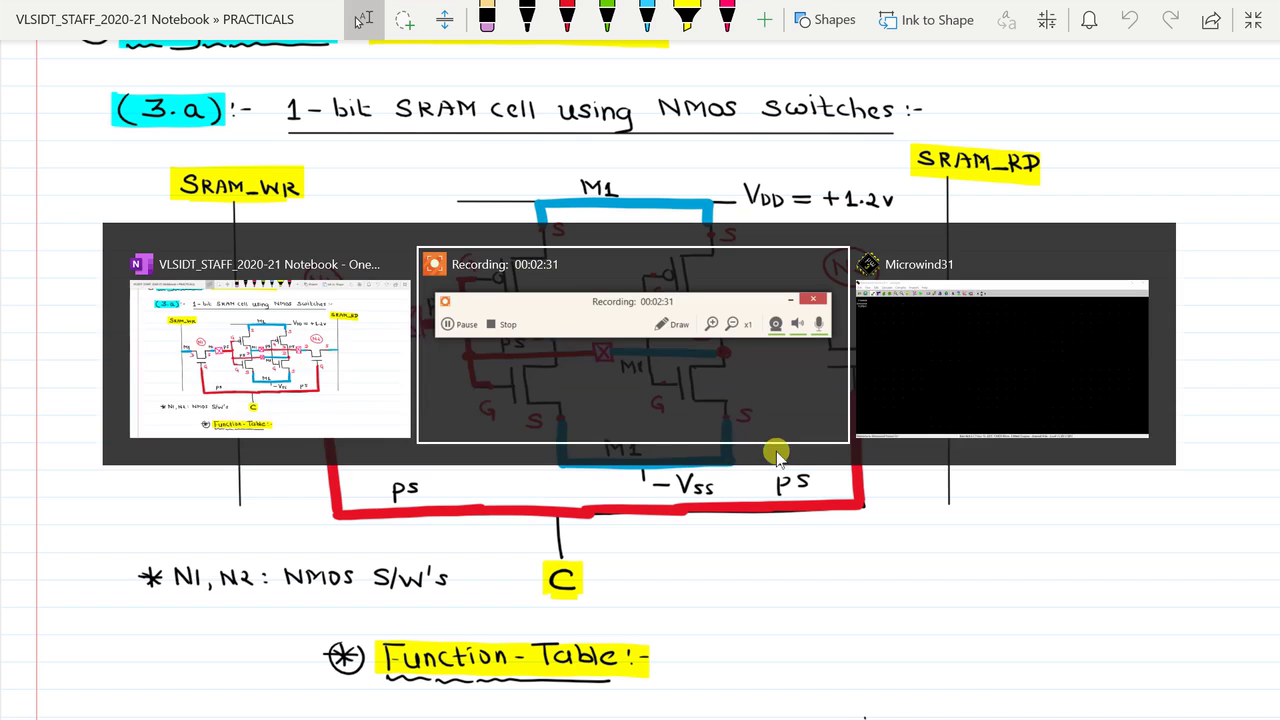
{"action": "key", "text": "alt+Tab"}
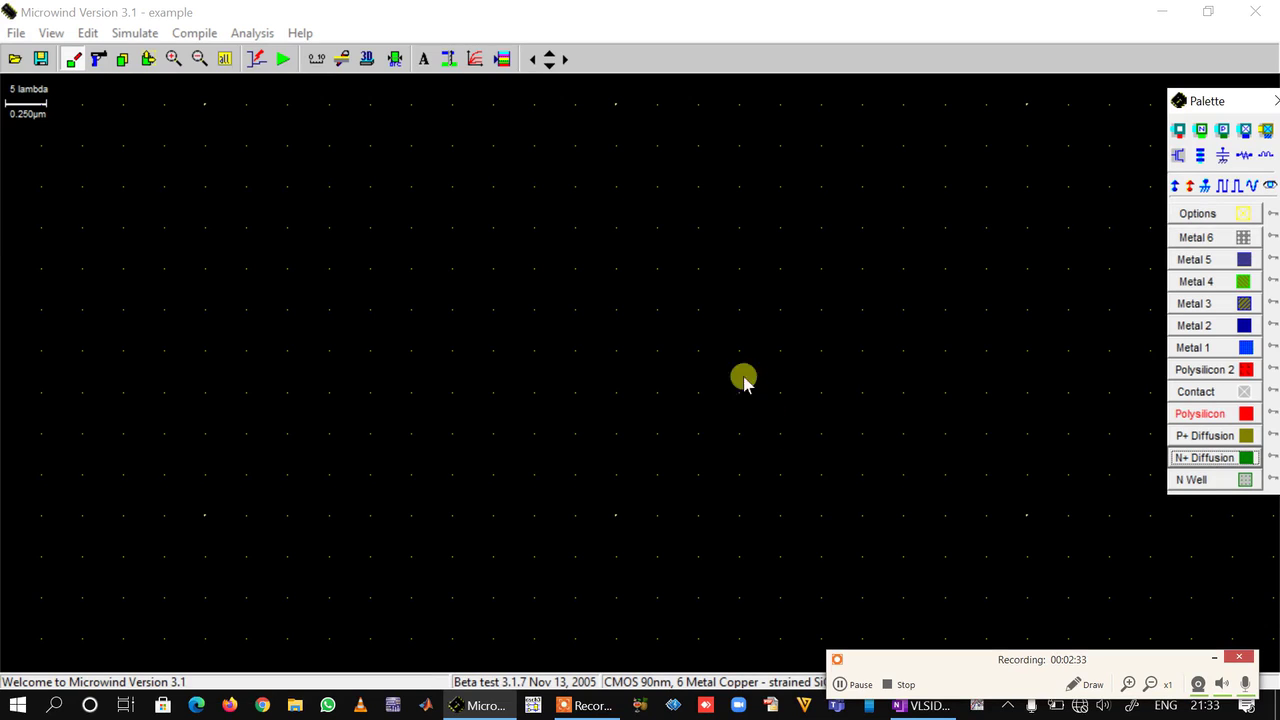
{"action": "left_click", "coordinate": [157, 10]}
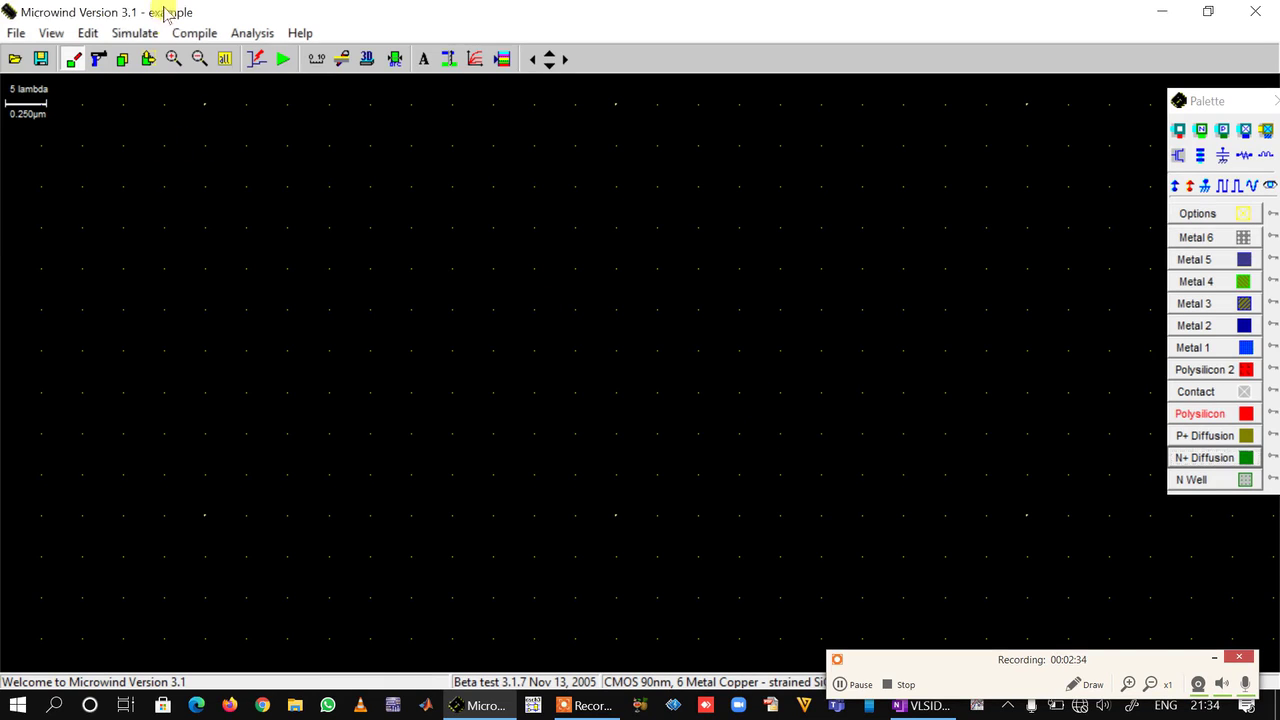
{"action": "left_click", "coordinate": [17, 34]}
{"action": "left_click", "coordinate": [88, 194]}
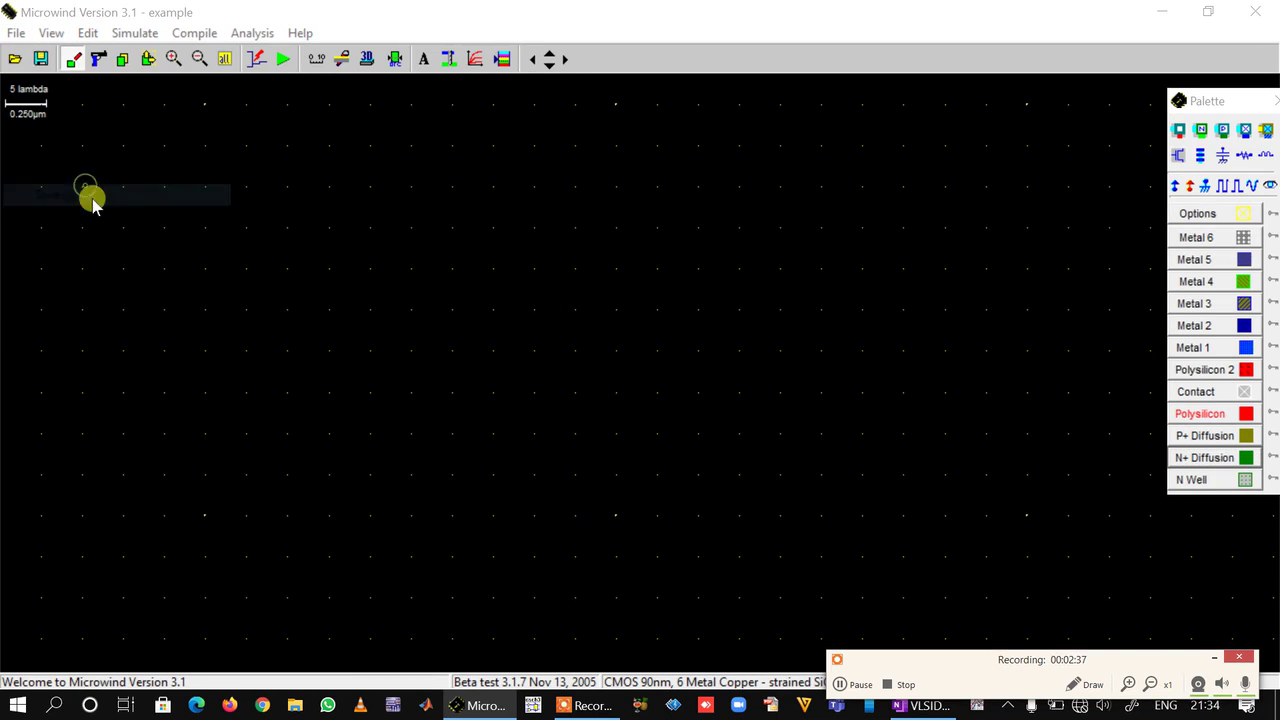
{"action": "left_click", "coordinate": [573, 474]}
{"action": "type", "text": "SRAM_NMOS_SW"}
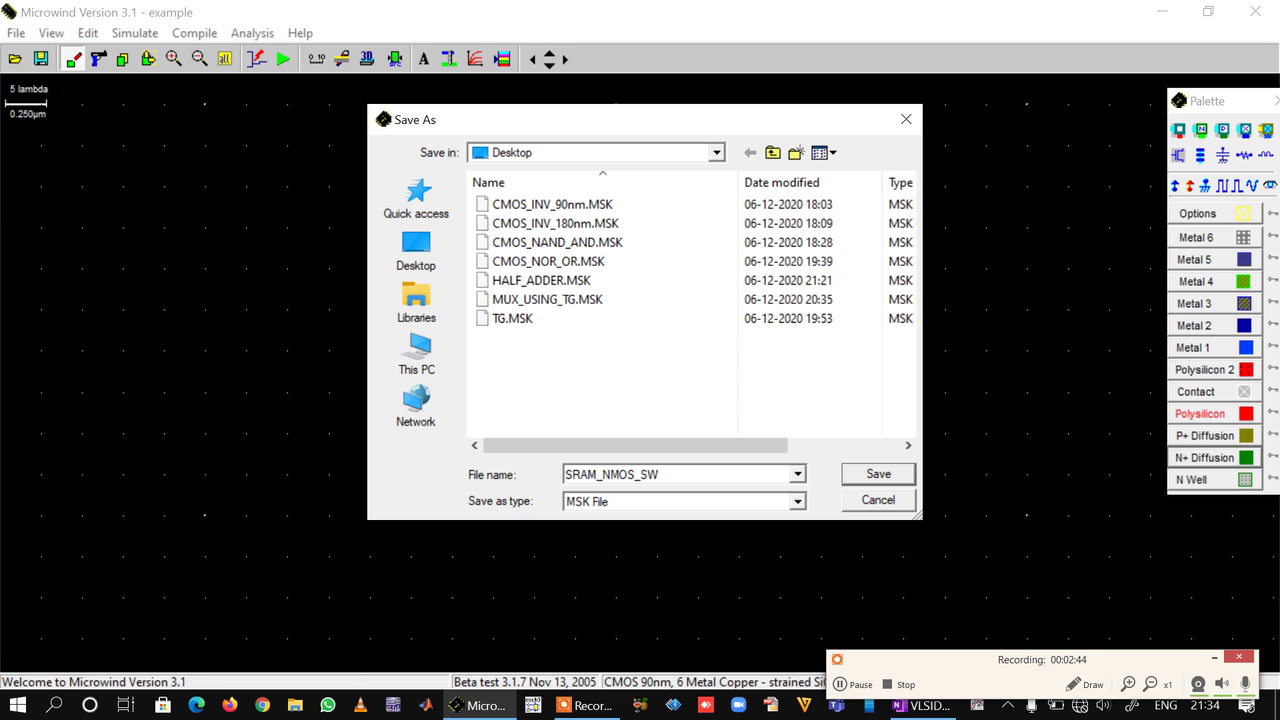
{"action": "key", "text": "Return"}
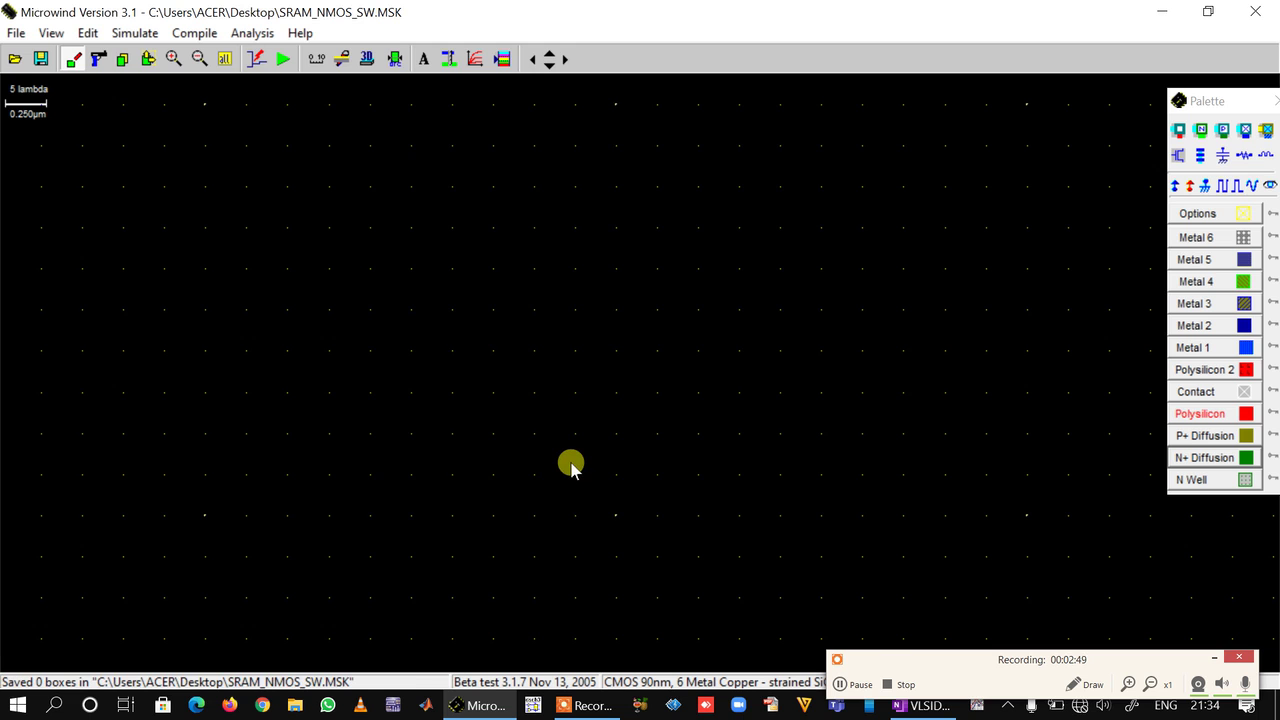
- Generate a pMOS device with width 0.500 µm, length 0.100 µm and one finger, and place it in the upper layout area
{"action": "left_click", "coordinate": [1179, 160]}
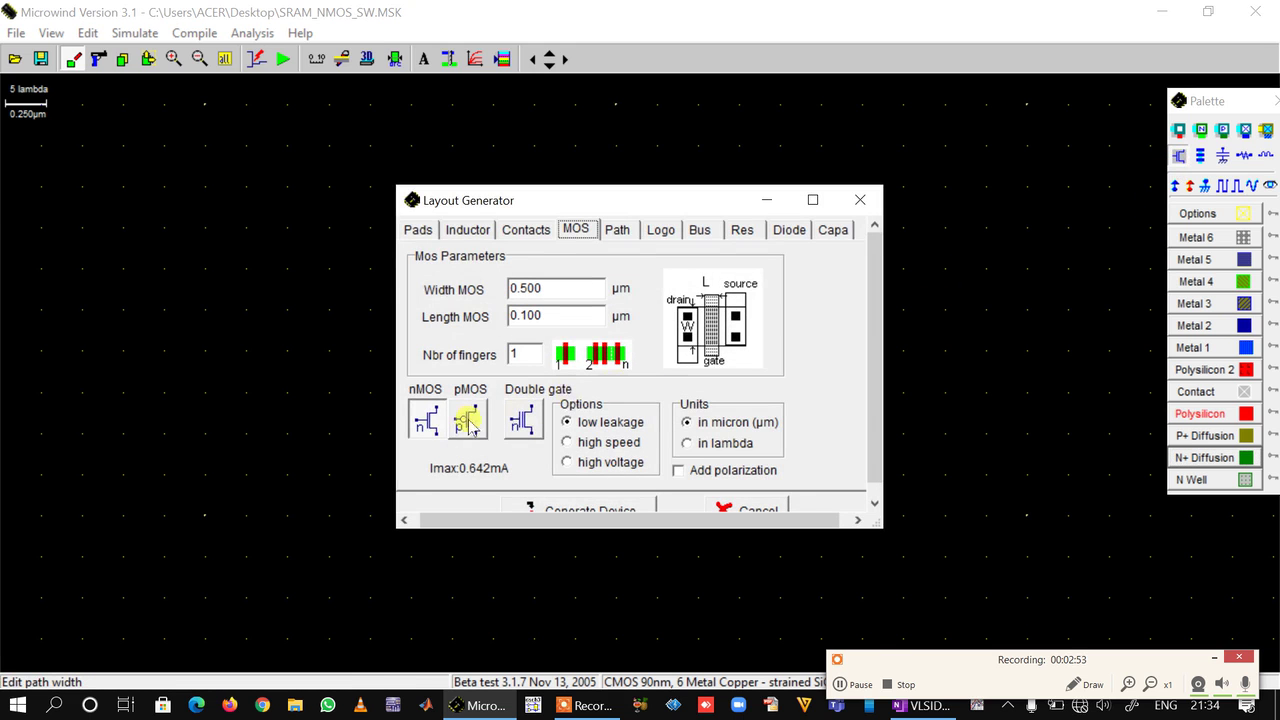
{"action": "left_click", "coordinate": [468, 421]}
{"action": "left_click", "coordinate": [571, 508]}
{"action": "left_click", "coordinate": [381, 297]}
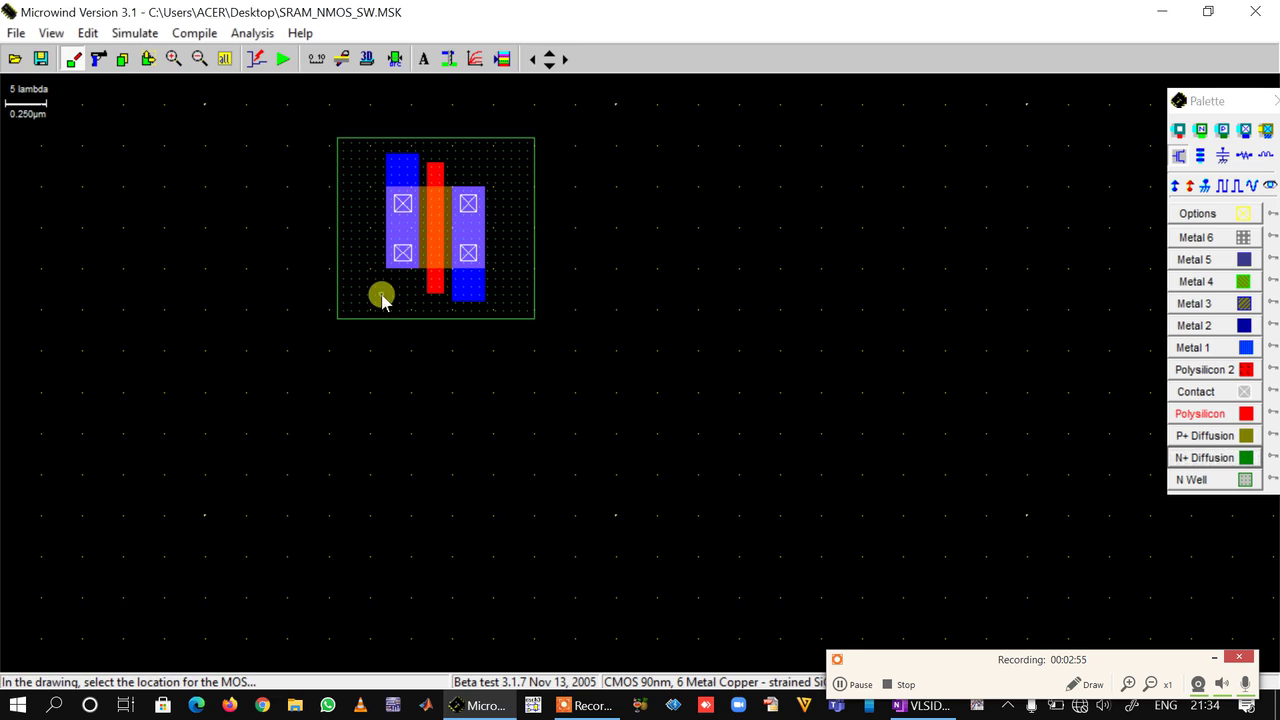
- Generate an nMOS device with width 0.500 µm, length 0.100 µm and one finger, and place it below the pMOS
{"action": "left_click", "coordinate": [1179, 160]}
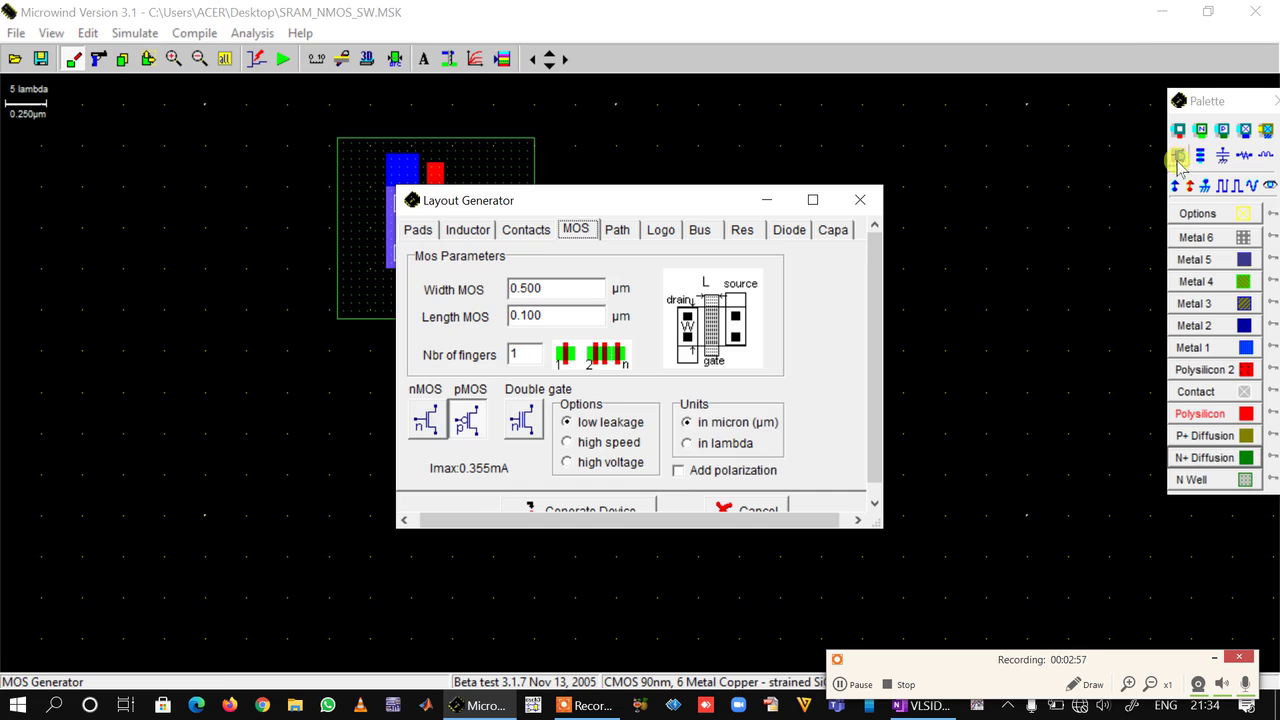
{"action": "left_click", "coordinate": [428, 420]}
{"action": "left_click", "coordinate": [558, 511]}
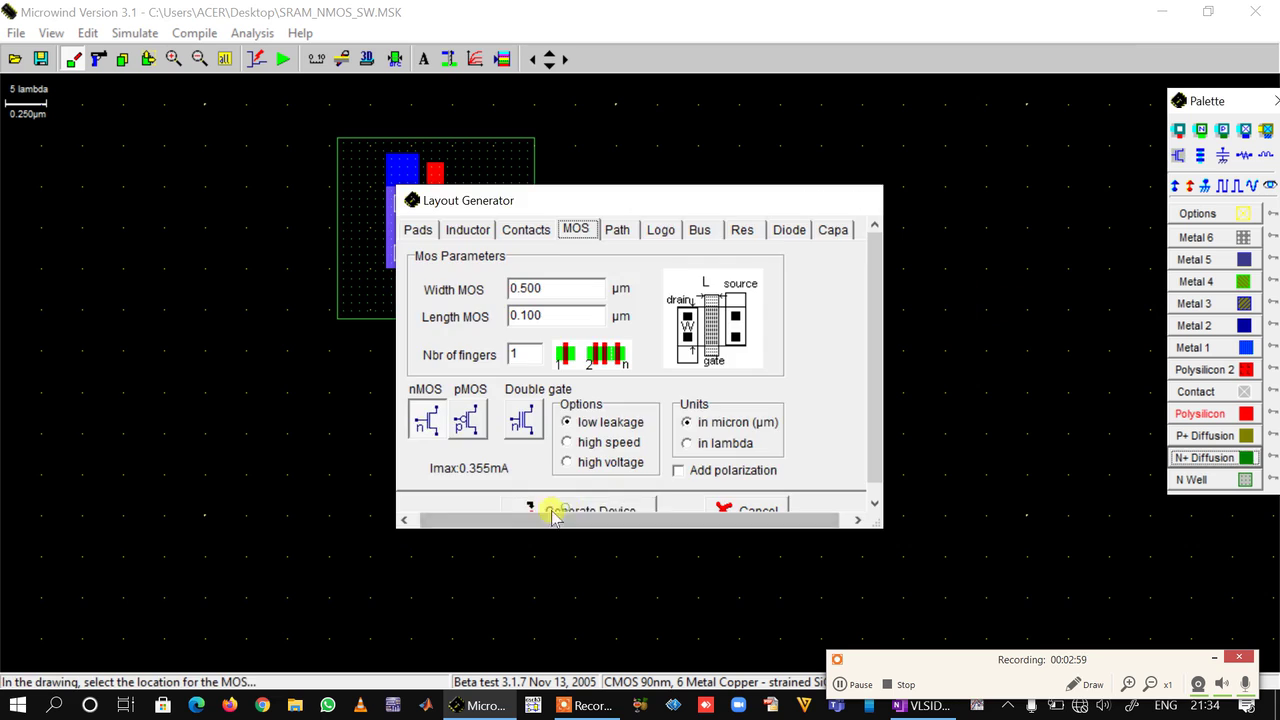
{"action": "left_click", "coordinate": [430, 540]}
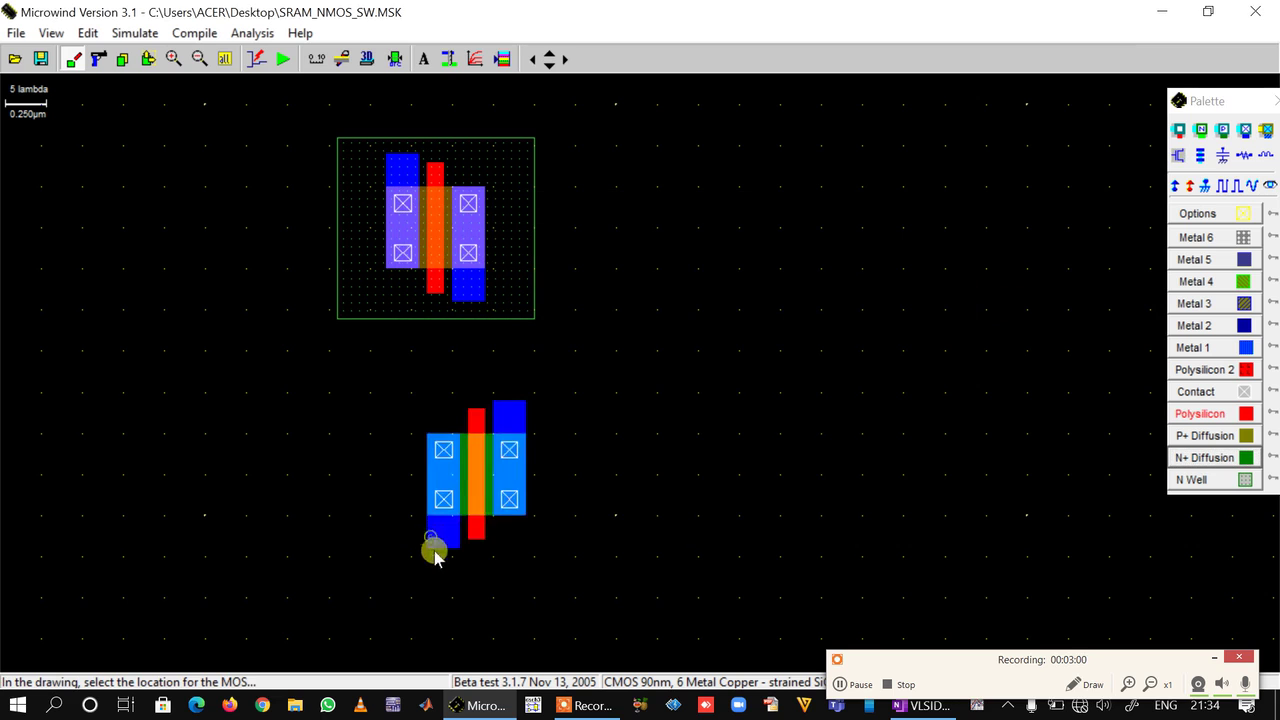
- Move the nMOS device sideways so its gate and contacts line up directly under the pMOS
{"action": "left_click", "coordinate": [148, 59]}
{"action": "left_click", "coordinate": [366, 371]}
{"action": "left_click", "coordinate": [516, 558]}
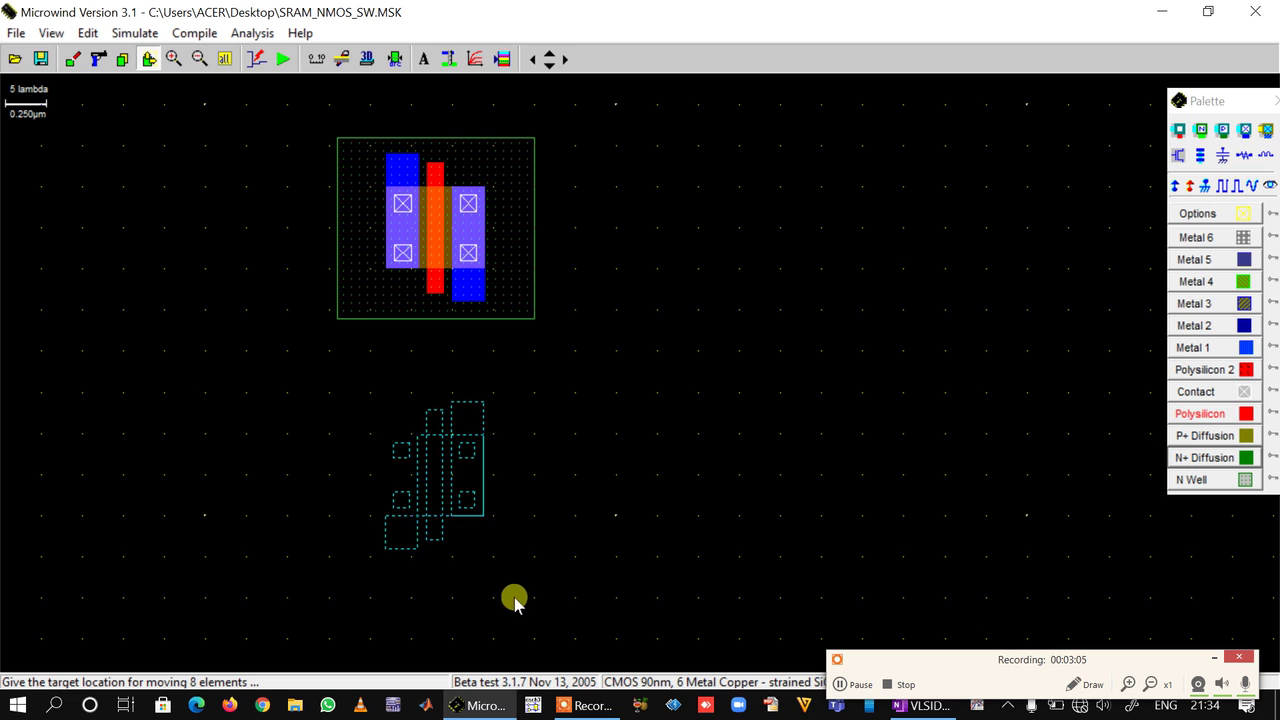
{"action": "left_click", "coordinate": [514, 597]}
- Join the pMOS and nMOS gates with a 2 x 14 lambda polysilicon box and their drains with a Metal 1 strip
{"action": "left_click", "coordinate": [1185, 413]}
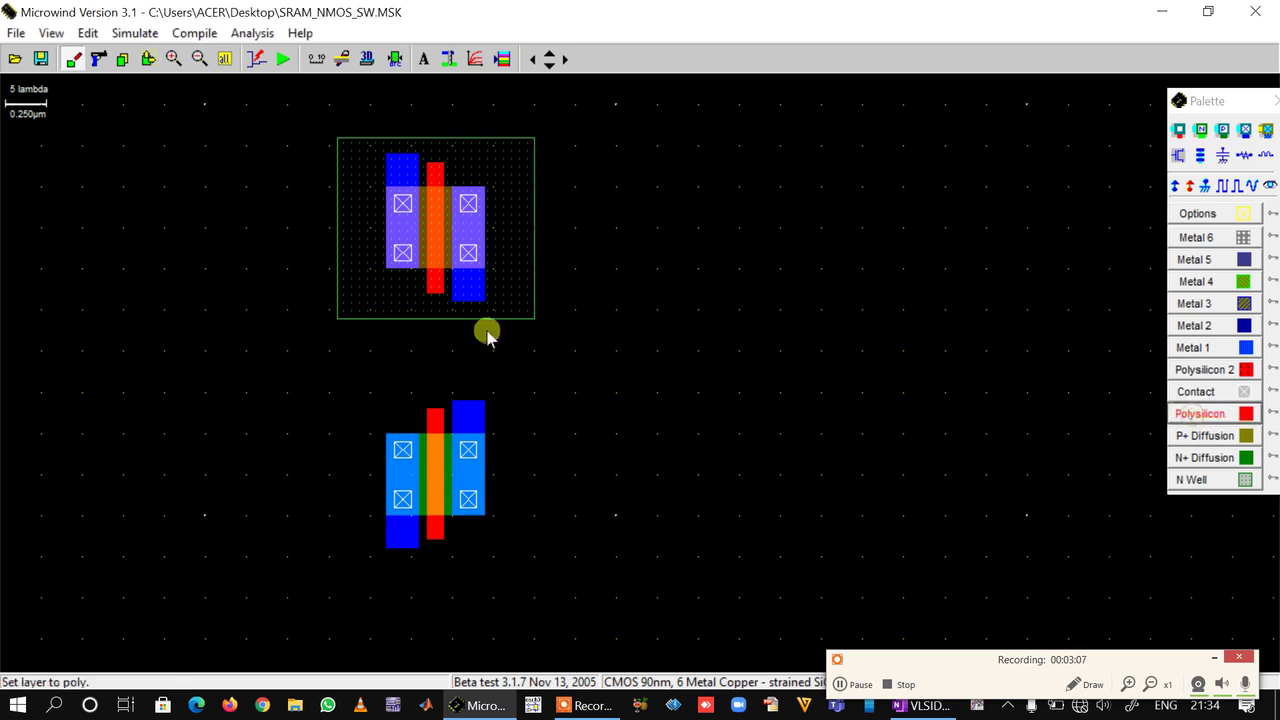
{"action": "left_click_drag", "start_coordinate": [426, 294], "coordinate": [445, 410]}
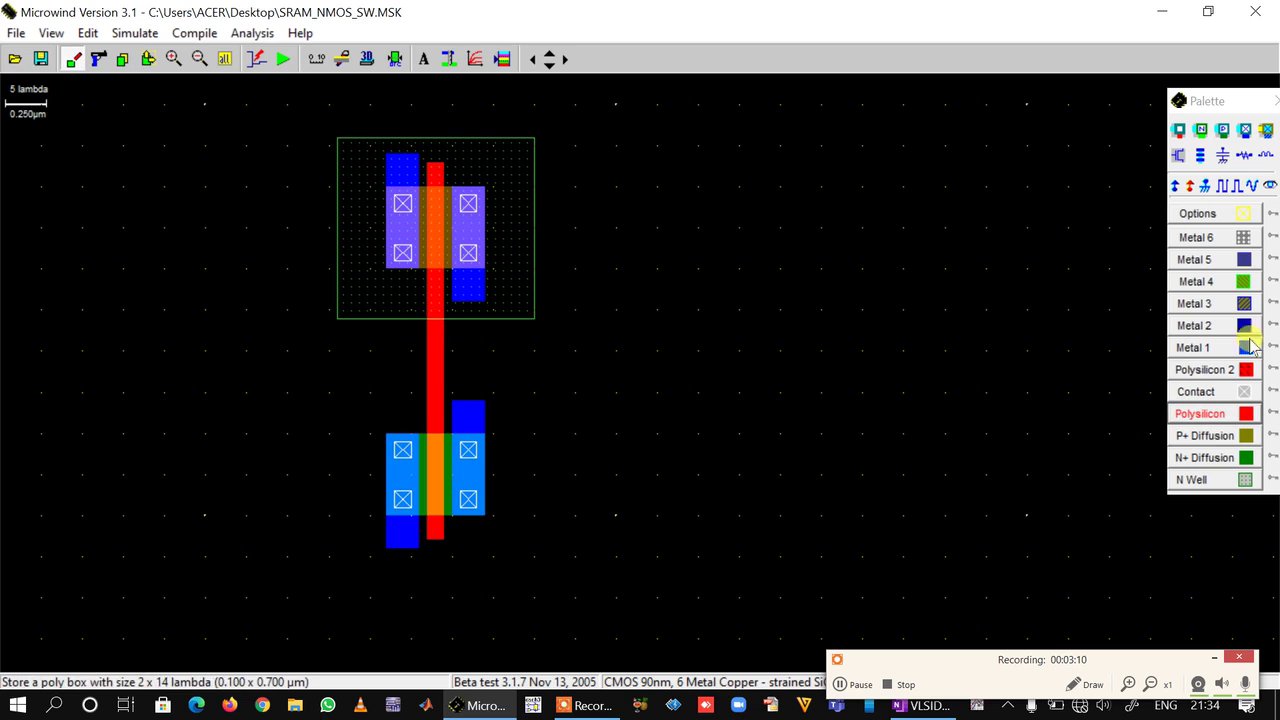
{"action": "left_click", "coordinate": [1195, 347]}
{"action": "left_click_drag", "start_coordinate": [453, 303], "coordinate": [486, 409]}
- Add Vdd+ supplies to the pMOS source and the N well, and a Vss- ground to the nMOS source
{"action": "left_click", "coordinate": [1177, 186]}
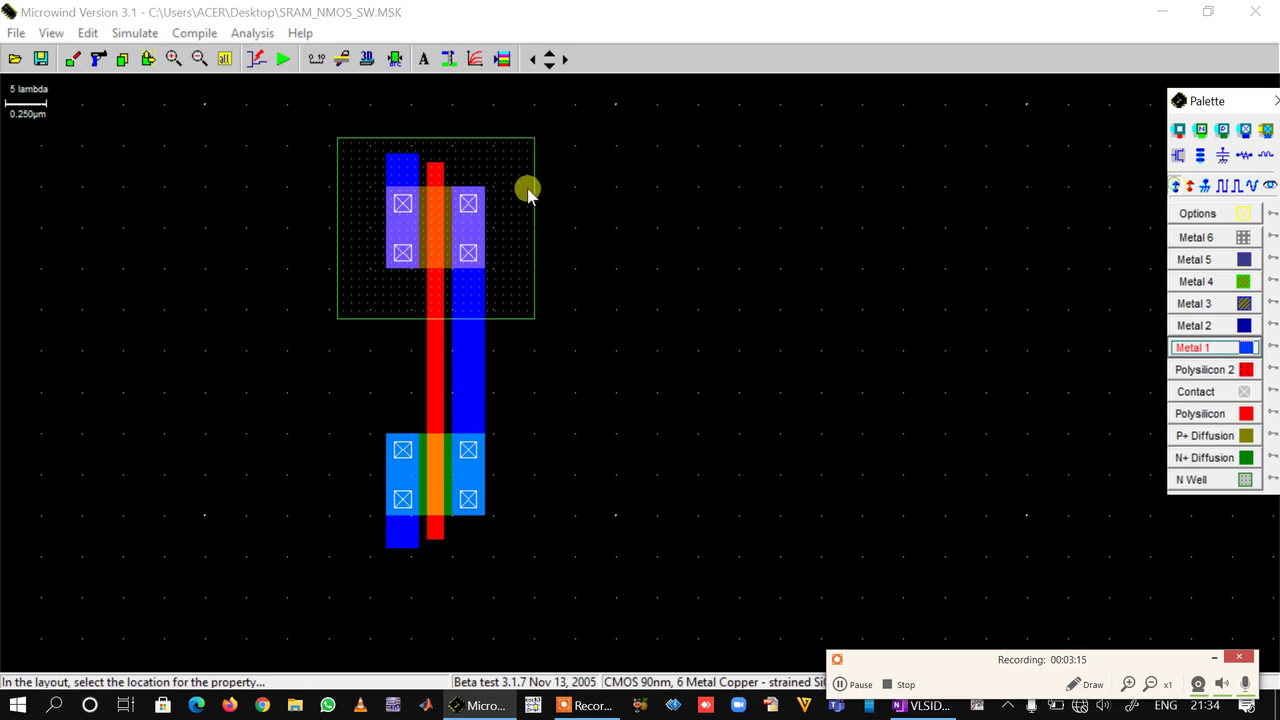
{"action": "left_click", "coordinate": [402, 169]}
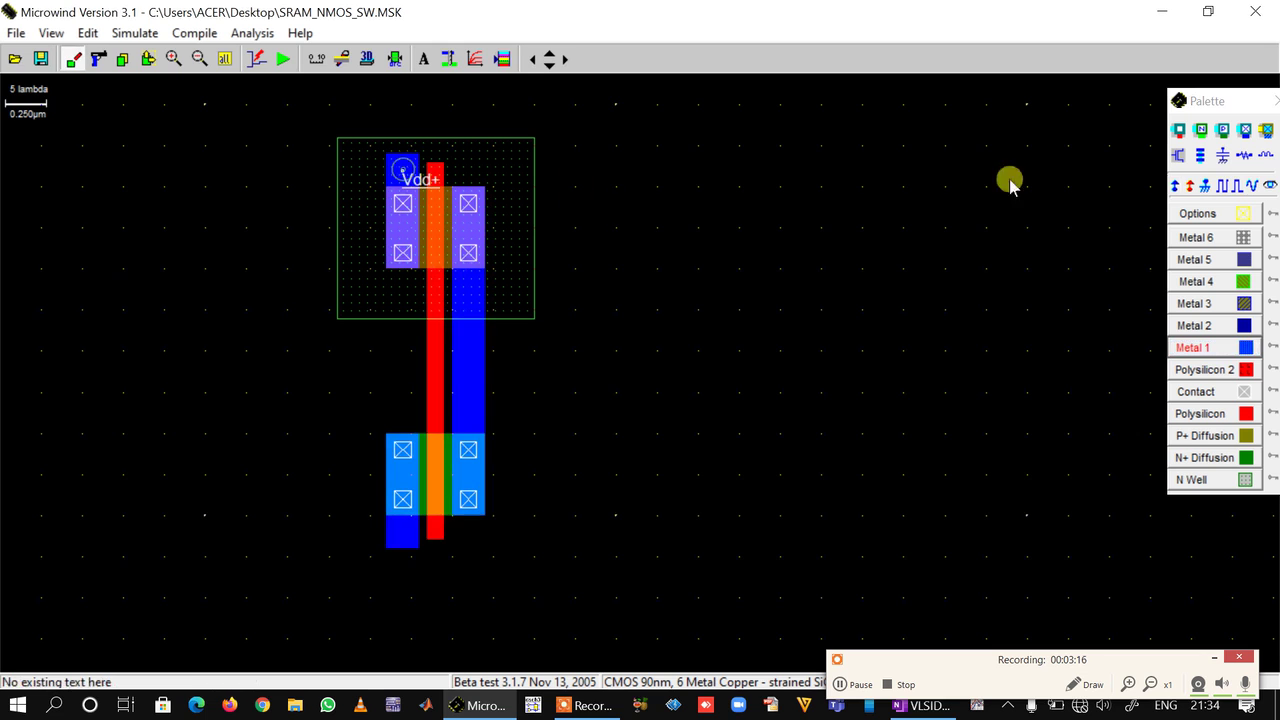
{"action": "left_click", "coordinate": [1189, 189]}
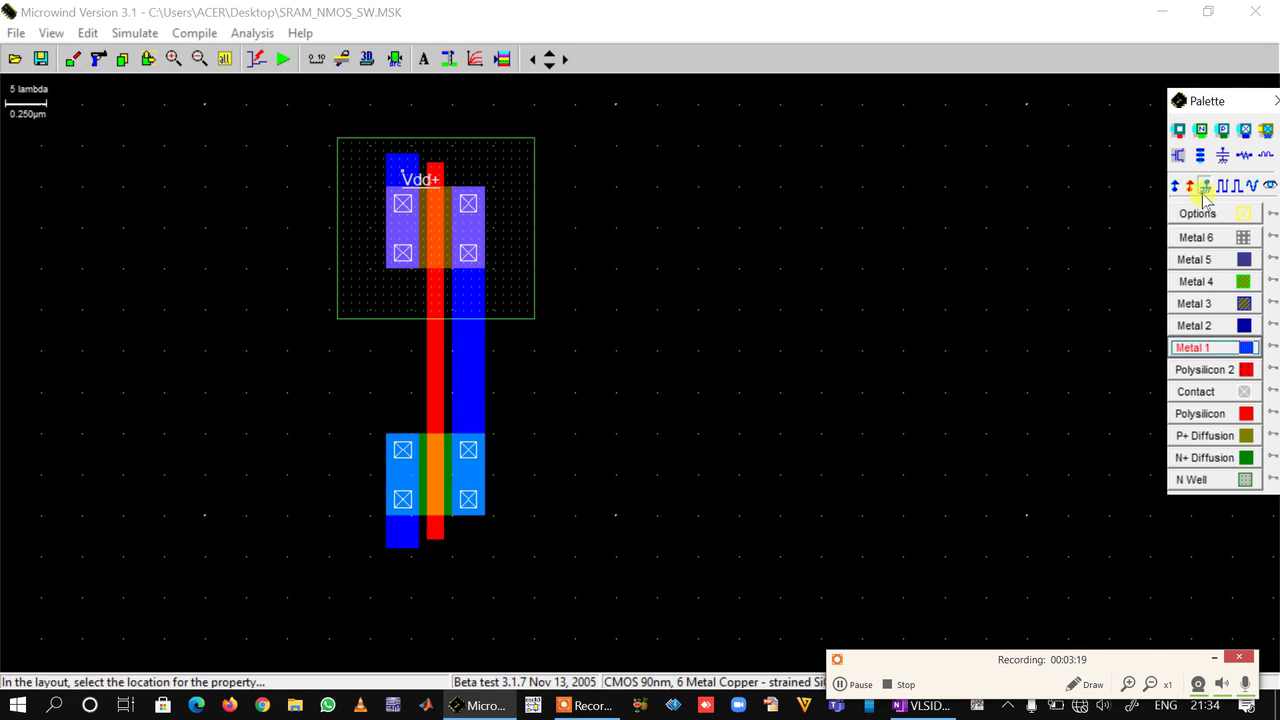
{"action": "left_click", "coordinate": [412, 535]}
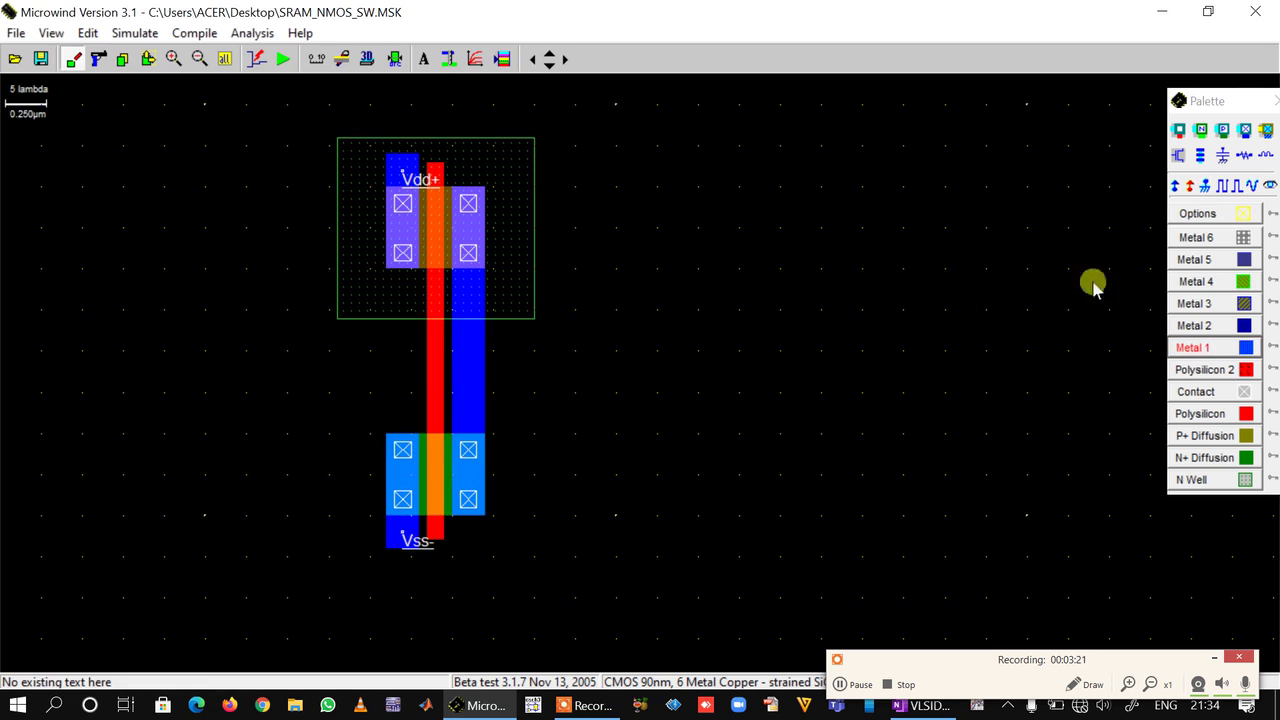
{"action": "left_click", "coordinate": [1178, 187]}
{"action": "left_click", "coordinate": [522, 189]}
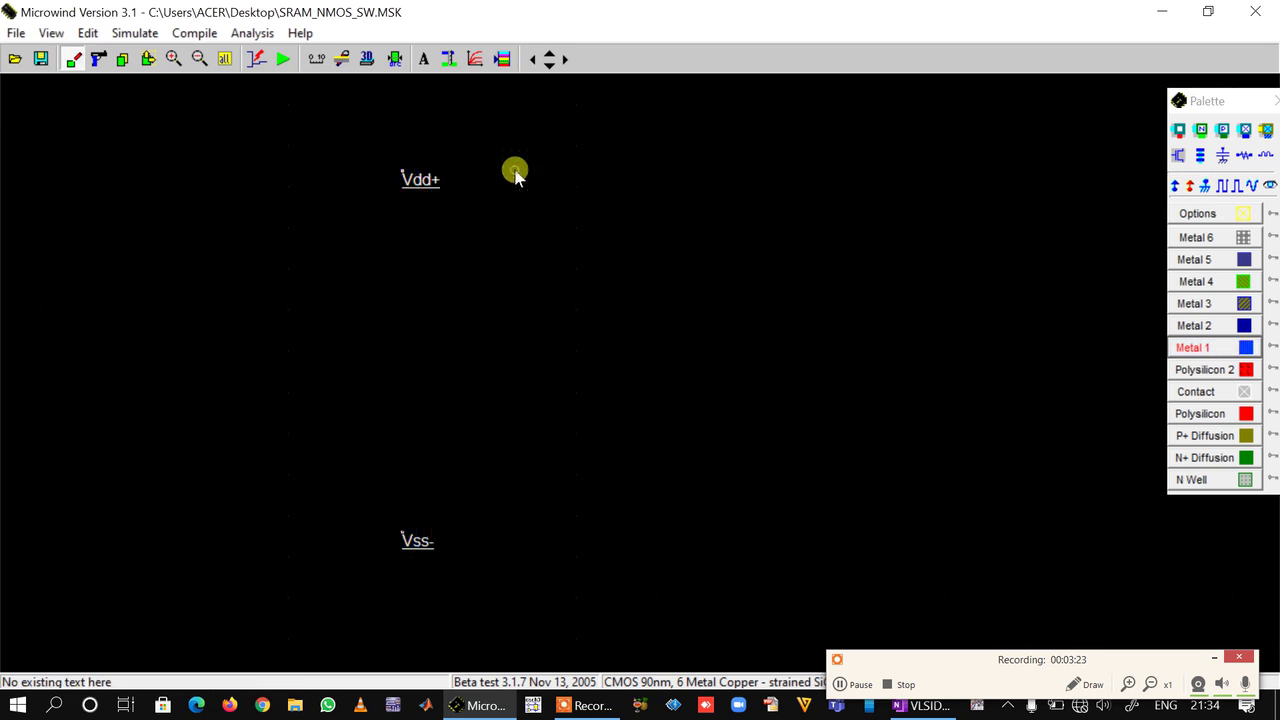
- Copy the complete inverter with its supply labels and place the duplicate beside it at the same height
{"action": "left_click", "coordinate": [198, 60]}
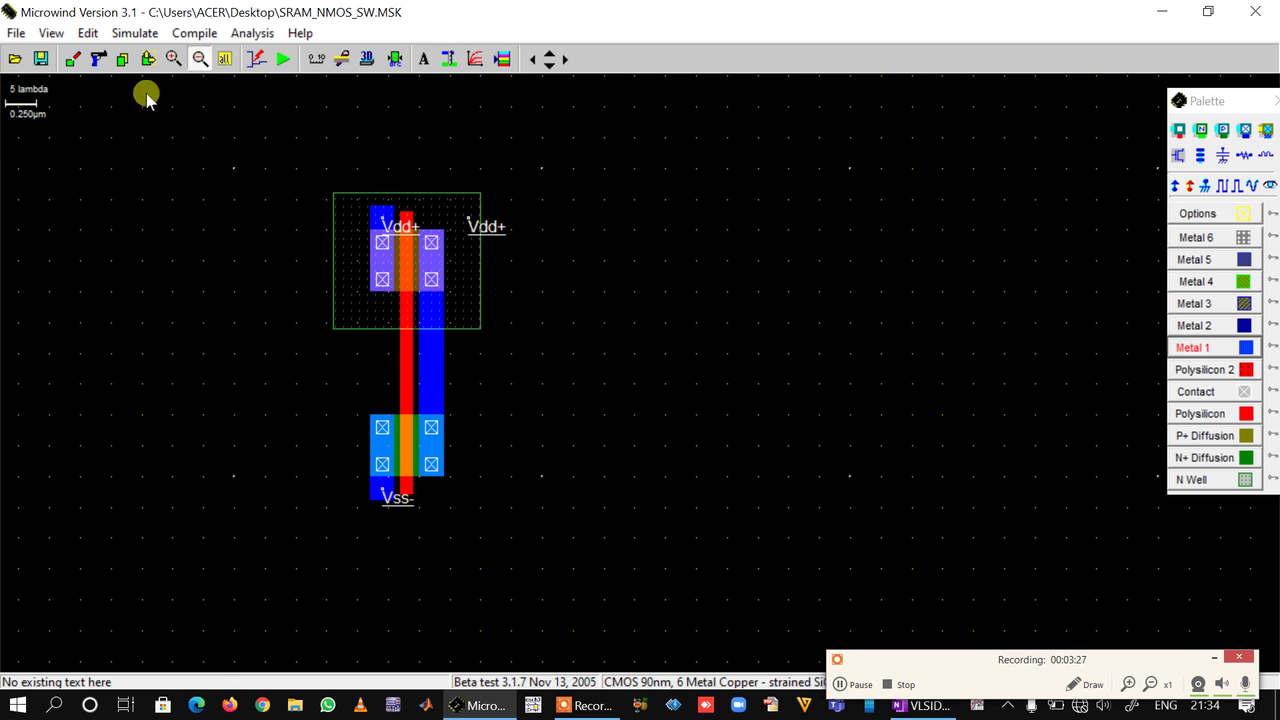
{"action": "left_click", "coordinate": [123, 60]}
{"action": "left_click_drag", "start_coordinate": [289, 157], "coordinate": [551, 555]}
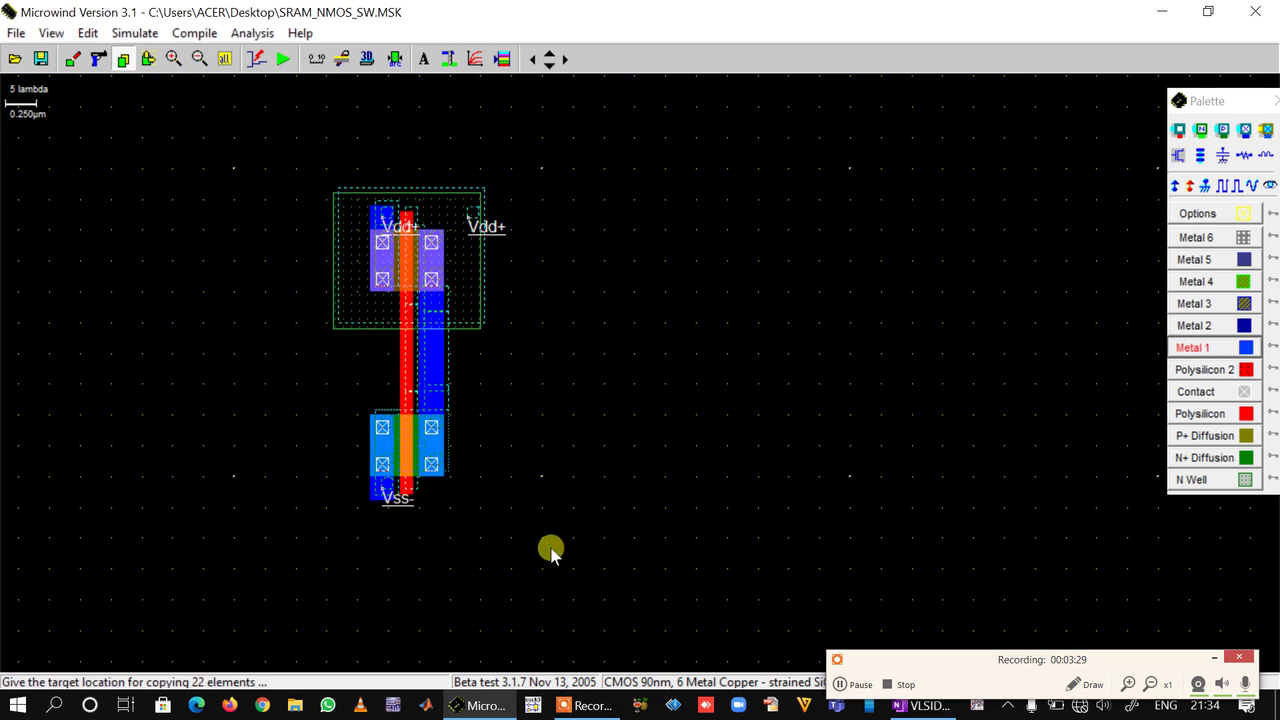
{"action": "left_click", "coordinate": [904, 554]}
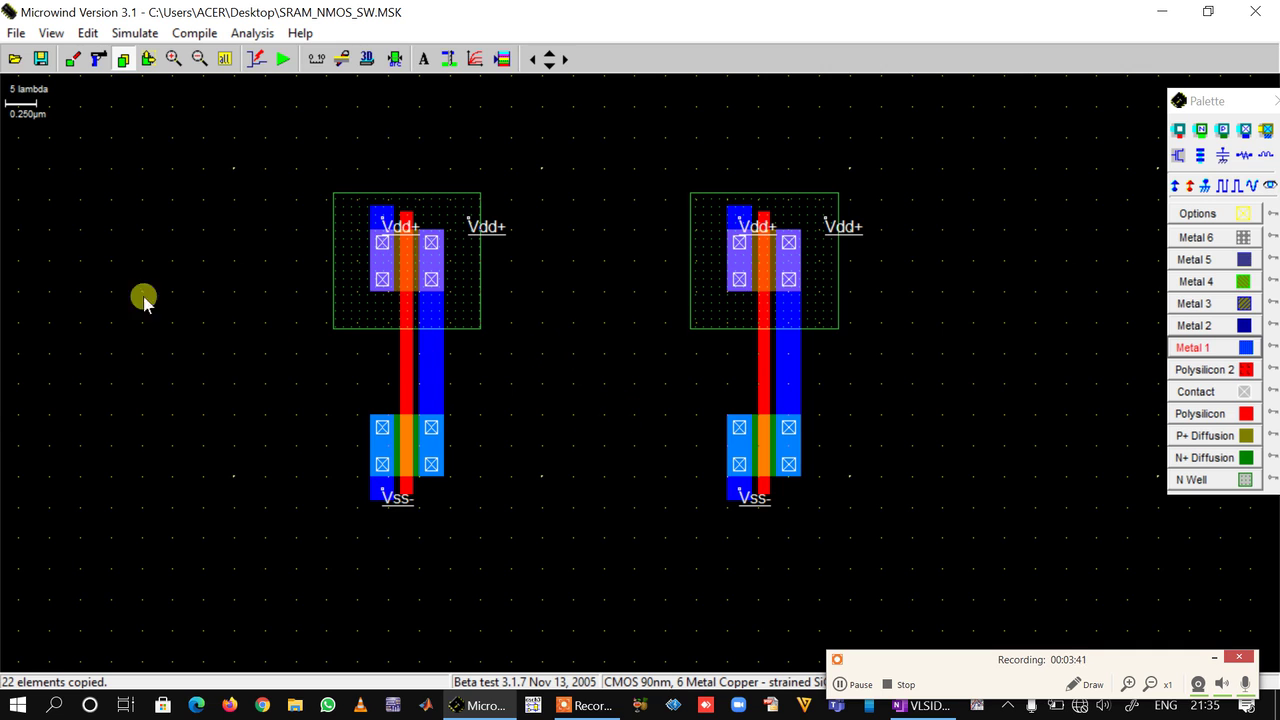
- Cut a gap through the polysilicon and Metal 1 strips between the pMOS and nMOS of both inverters
{"action": "left_click", "coordinate": [98, 59]}
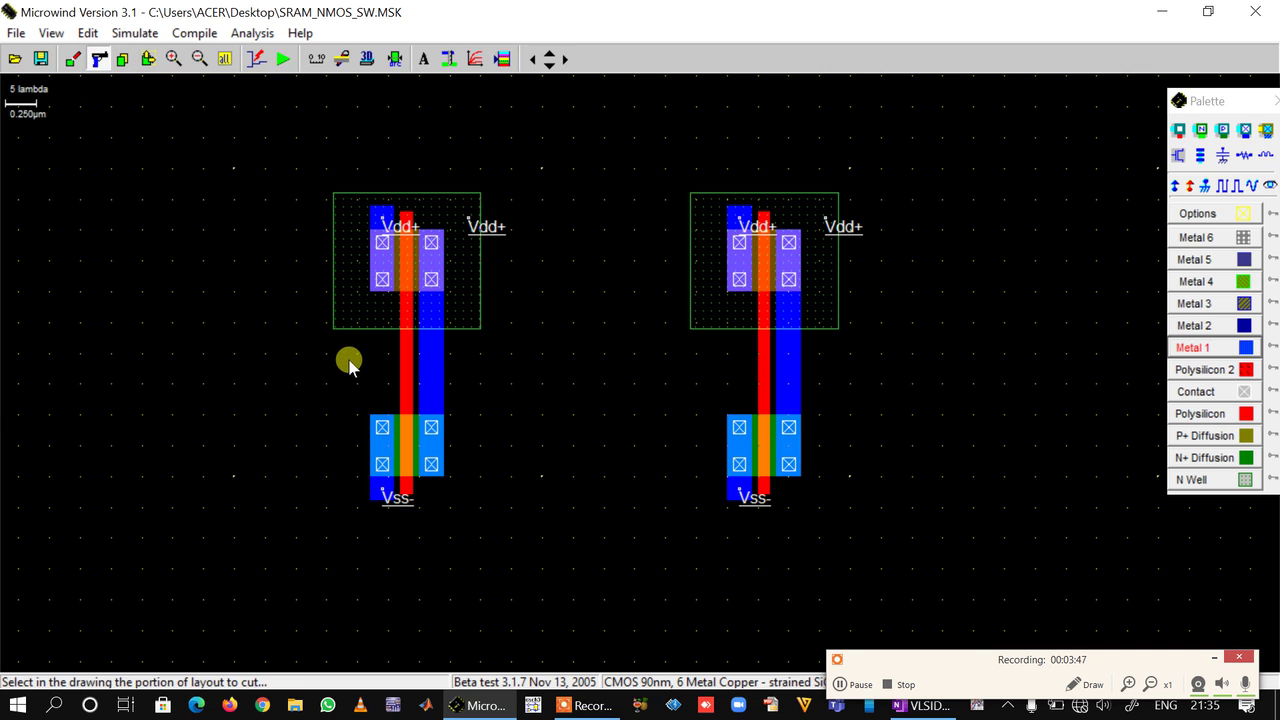
{"action": "left_click_drag", "start_coordinate": [344, 368], "coordinate": [464, 395]}
{"action": "left_click_drag", "start_coordinate": [706, 358], "coordinate": [815, 392]}
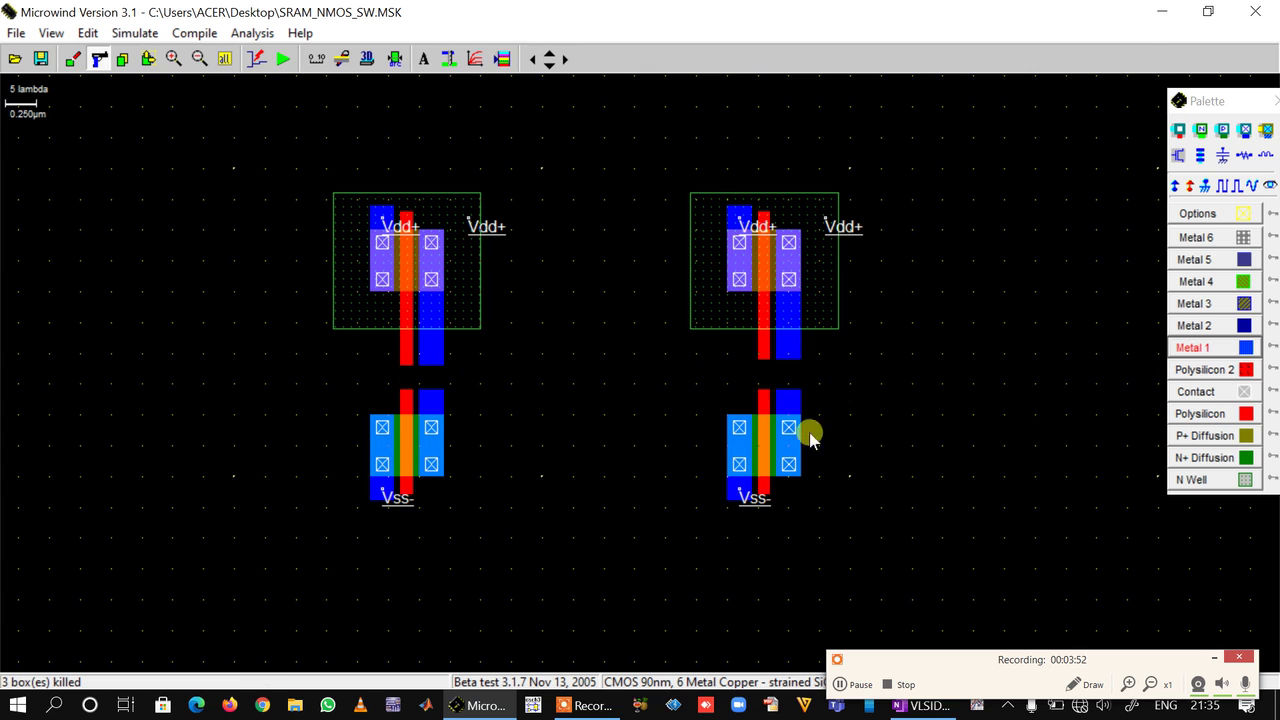
- Move the left inverter's nMOS with its Vss- label straight down to widen the gap below its pMOS
{"action": "left_click", "coordinate": [148, 59]}
{"action": "left_click_drag", "start_coordinate": [340, 376], "coordinate": [476, 517]}
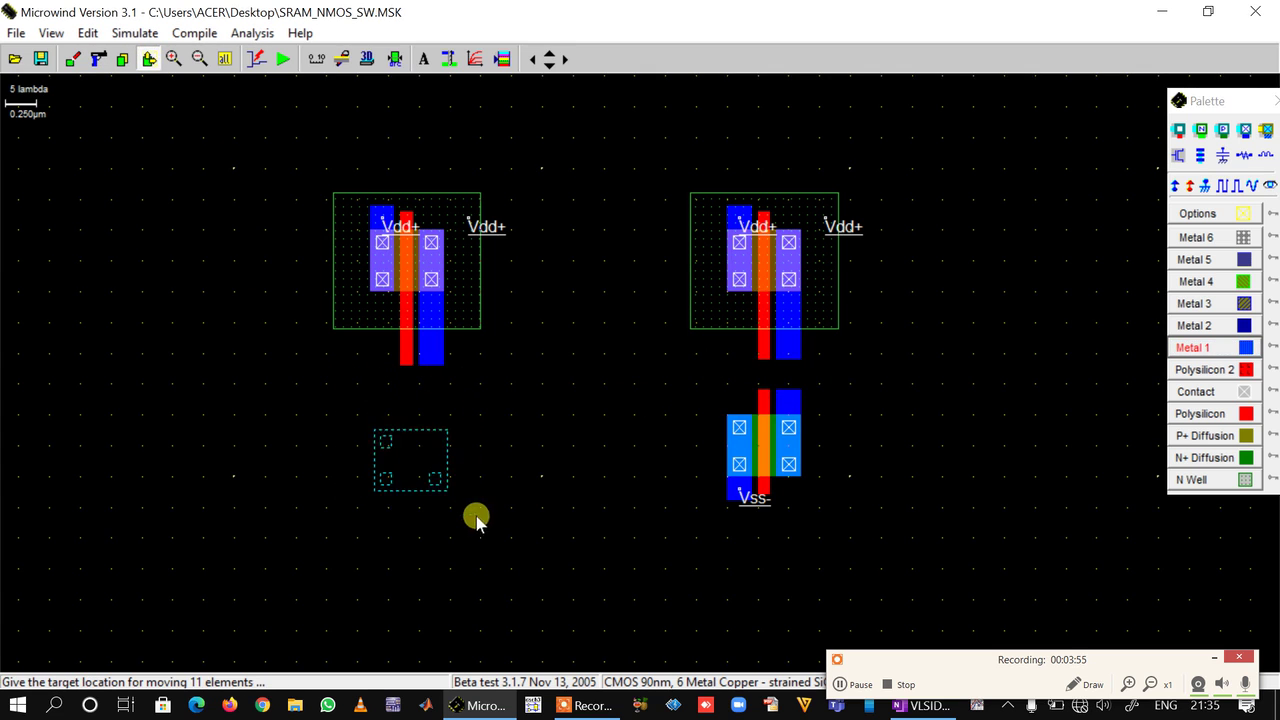
{"action": "left_click", "coordinate": [472, 570]}
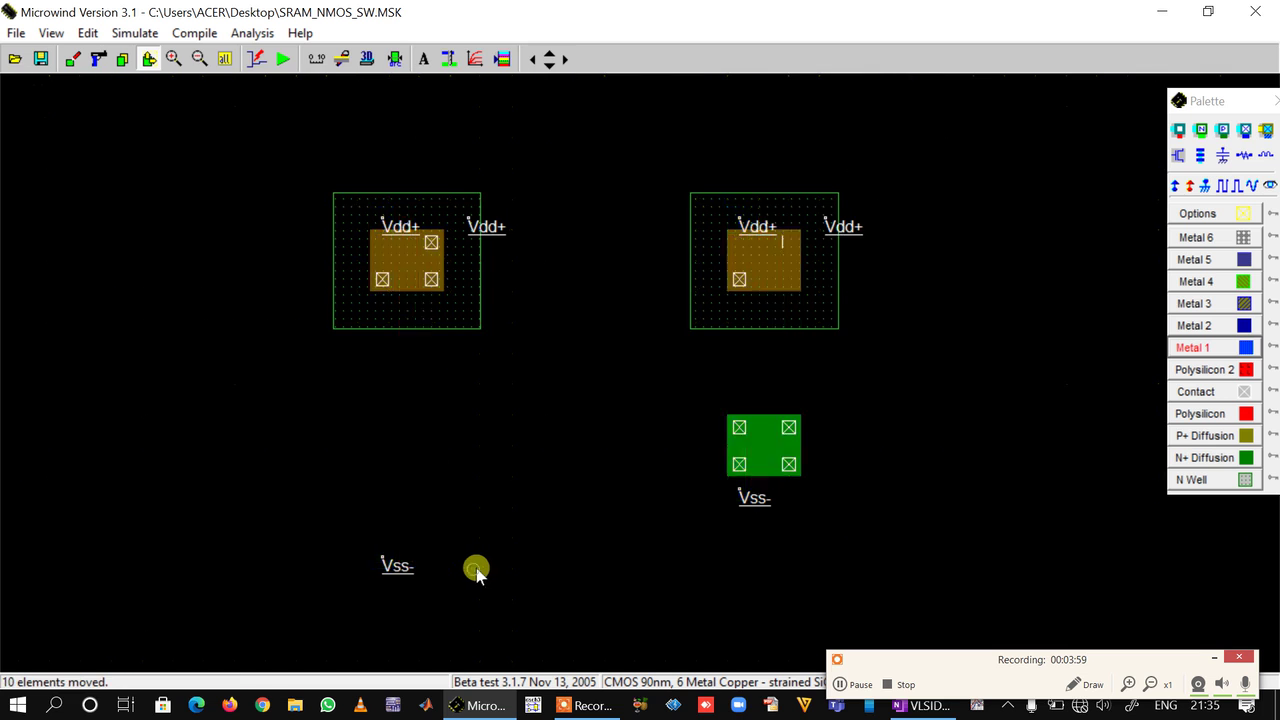
- Move the right inverter's nMOS down level with the left one and align it under its own pMOS
{"action": "left_click", "coordinate": [700, 372]}
{"action": "left_click_drag", "start_coordinate": [873, 565], "coordinate": [874, 600]}
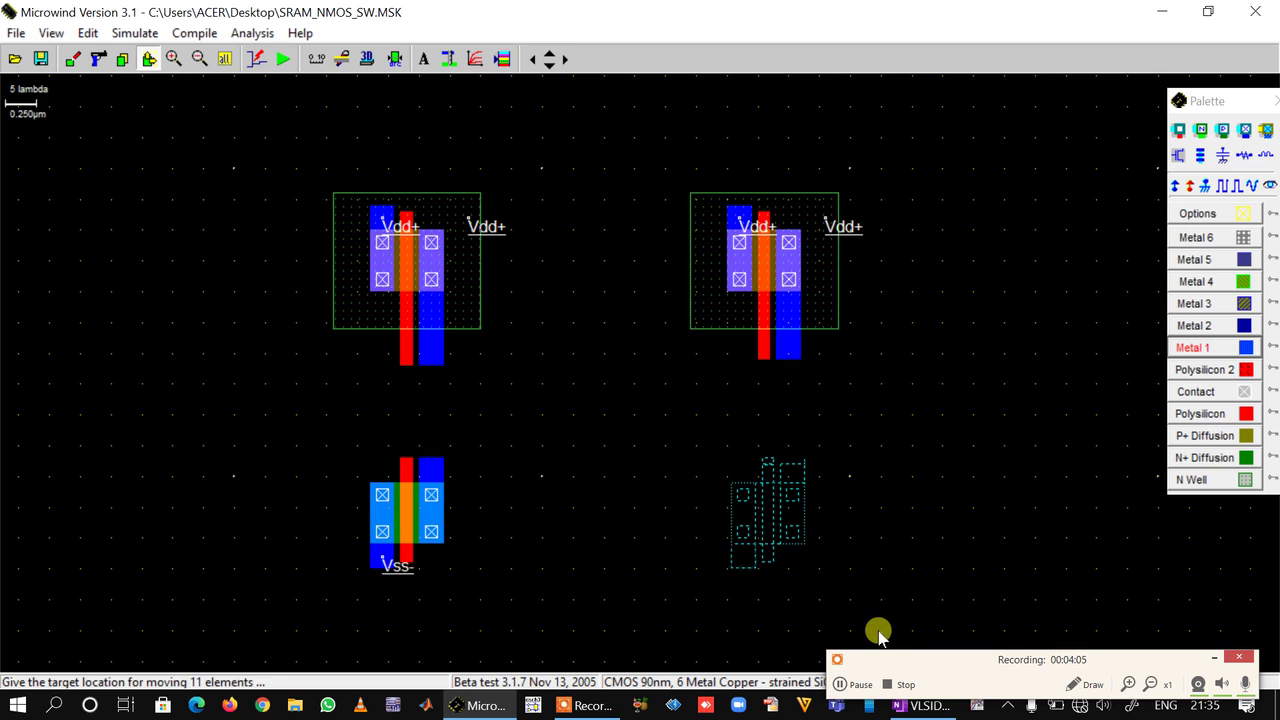
{"action": "left_click", "coordinate": [877, 632]}
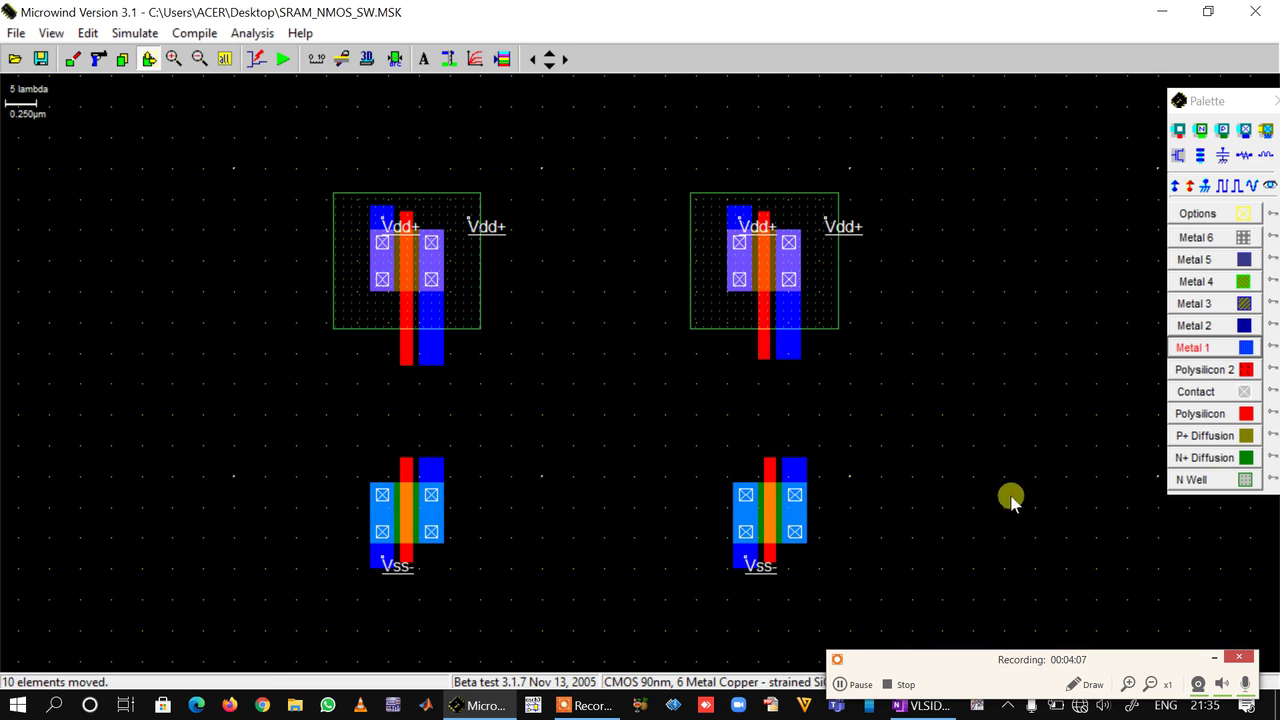
{"action": "left_click", "coordinate": [688, 421]}
{"action": "left_click_drag", "start_coordinate": [840, 612], "coordinate": [863, 620]}
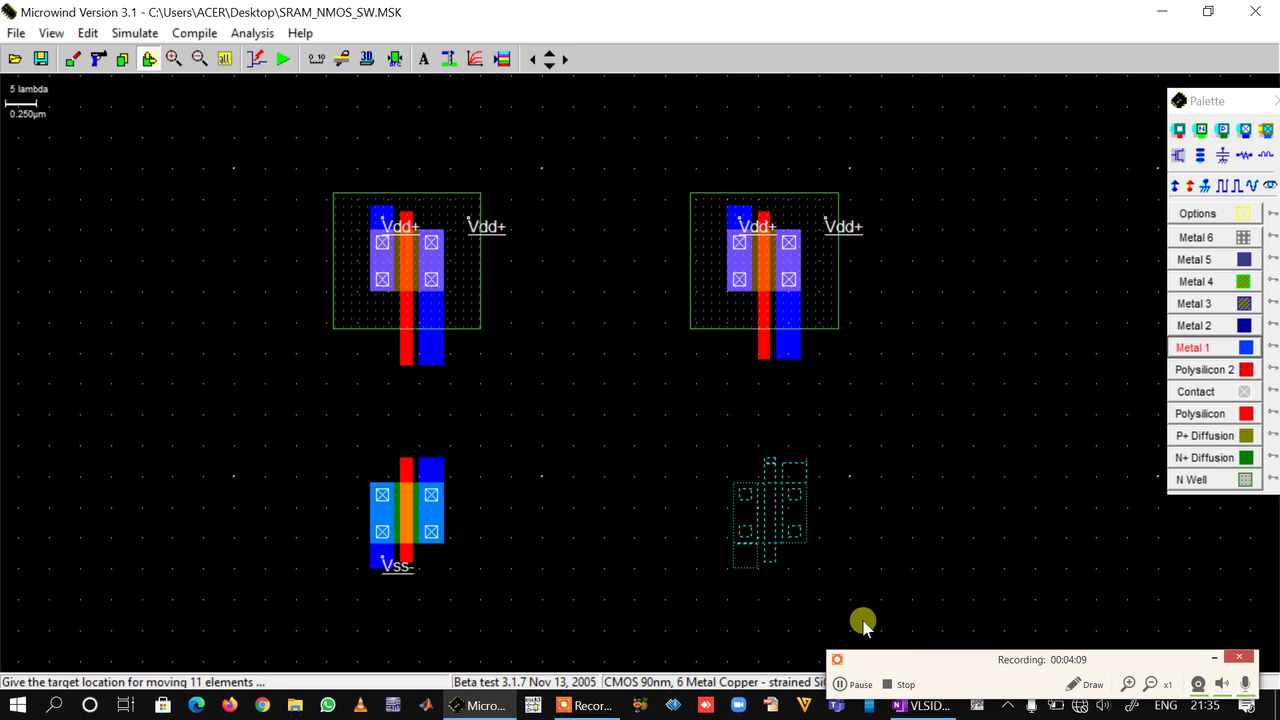
{"action": "left_click", "coordinate": [860, 622]}
- Bridge the gate gaps of both inverters with polysilicon boxes 2 lambda wide
{"action": "left_click", "coordinate": [1200, 413]}
{"action": "mouse_move", "coordinate": [780, 368]}
{"action": "left_mouse_down"}
{"action": "mouse_move", "coordinate": [757, 366]}
{"action": "mouse_move", "coordinate": [777, 409]}
{"action": "mouse_move", "coordinate": [769, 460]}
{"action": "left_mouse_up"}
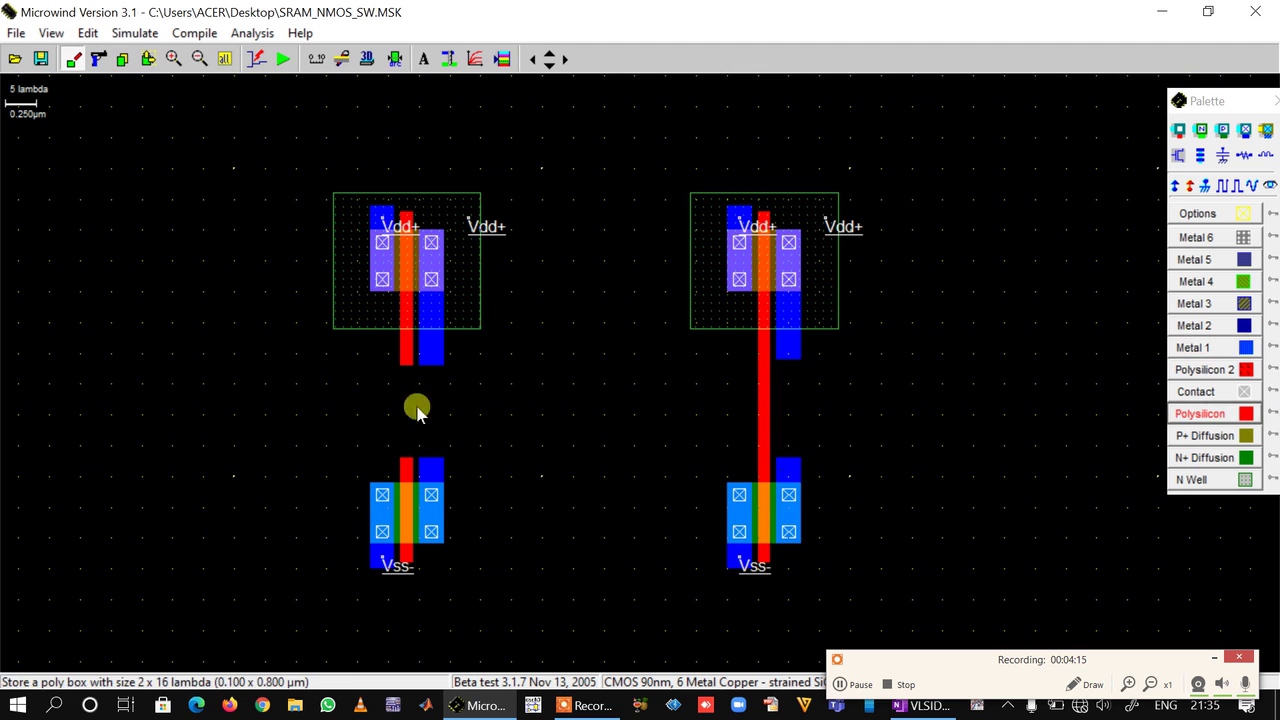
{"action": "left_click_drag", "start_coordinate": [398, 365], "coordinate": [411, 463]}
- Bridge the gap between the left inverter's drains with a 4 x 17 lambda Metal 1 box
{"action": "left_click", "coordinate": [1186, 347]}
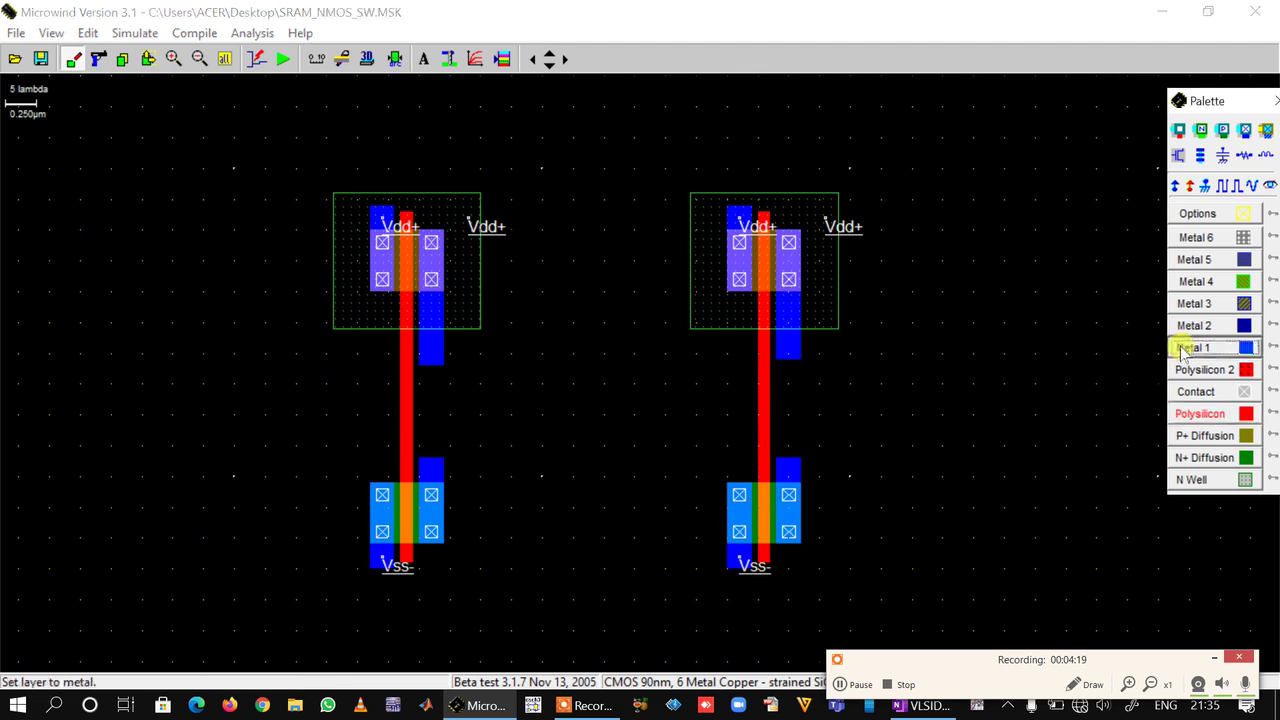
{"action": "left_click_drag", "start_coordinate": [421, 368], "coordinate": [441, 470]}
{"action": "left_click_drag", "start_coordinate": [420, 362], "coordinate": [443, 467]}
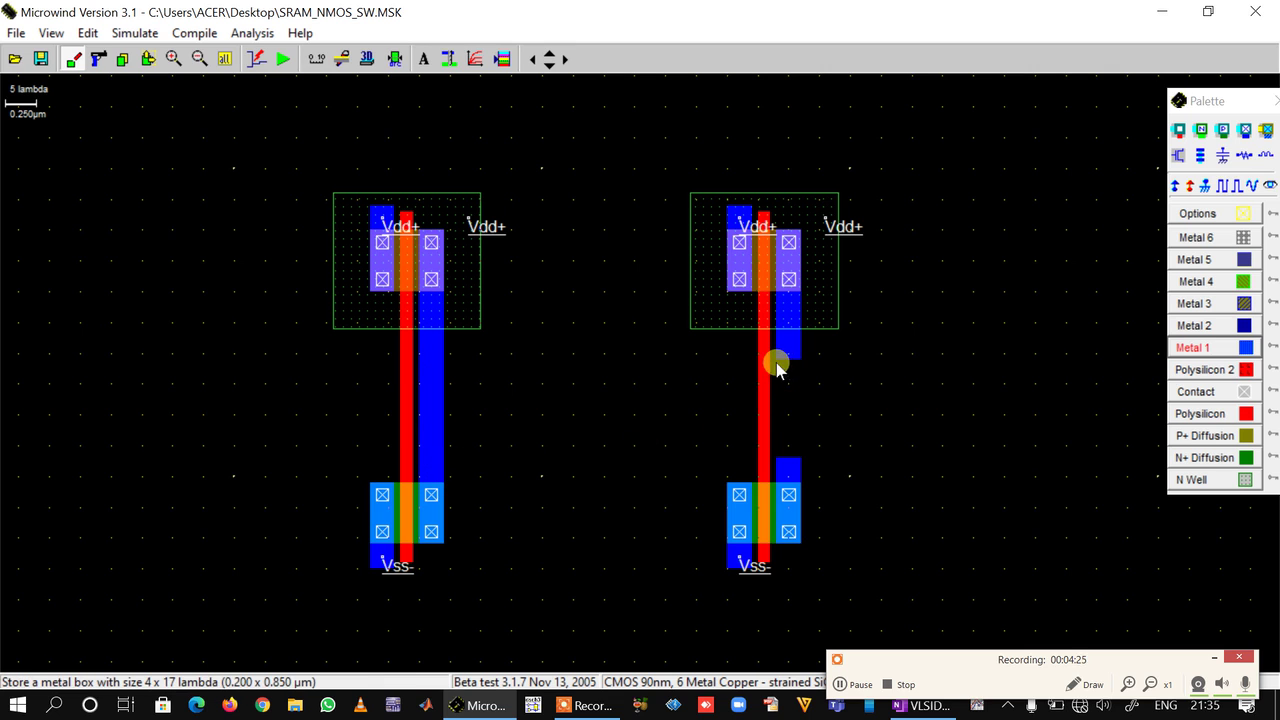
- Bridge the gap between the right inverter's drains with a 4 x 16 lambda Metal 1 box
{"action": "left_click_drag", "start_coordinate": [777, 362], "coordinate": [818, 462]}
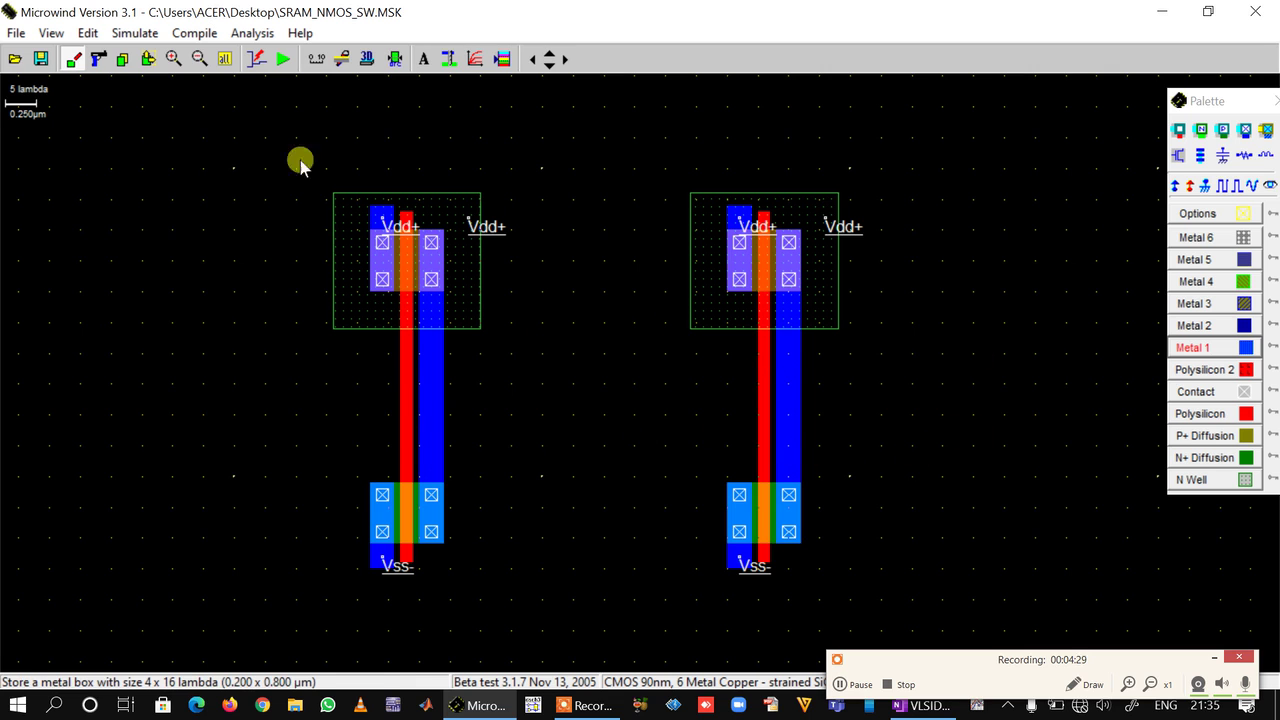
- Place two Poly to Metal 1 contacts, each with 1 row and 1 column, one above the other between the inverters
{"action": "left_click", "coordinate": [1200, 155]}
{"action": "left_click", "coordinate": [470, 410]}
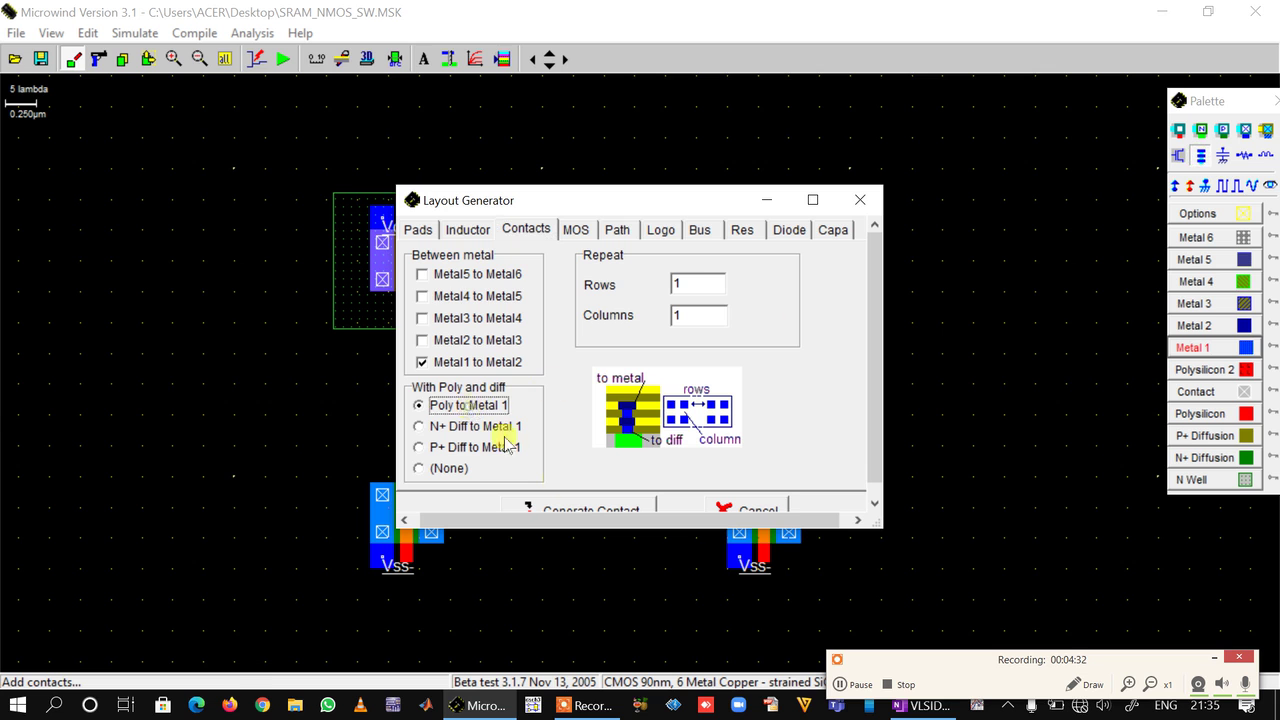
{"action": "left_click", "coordinate": [583, 511]}
{"action": "left_click", "coordinate": [572, 378]}
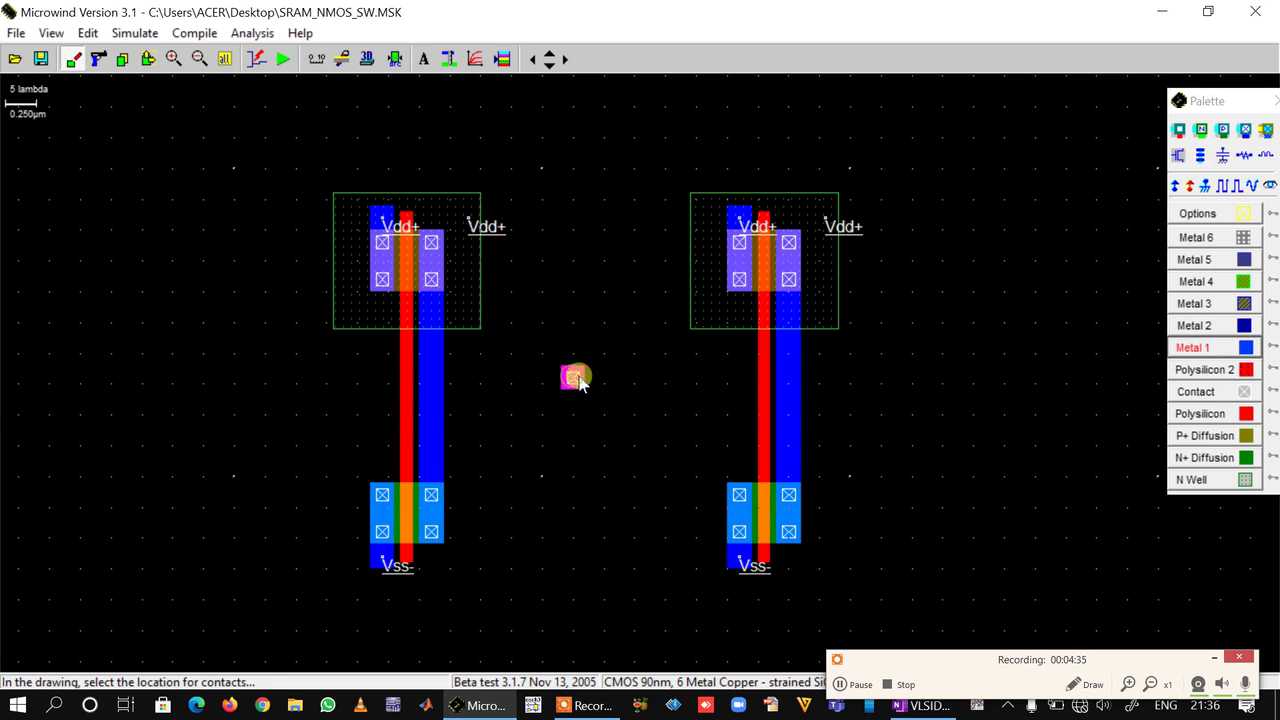
{"action": "left_click", "coordinate": [1194, 156]}
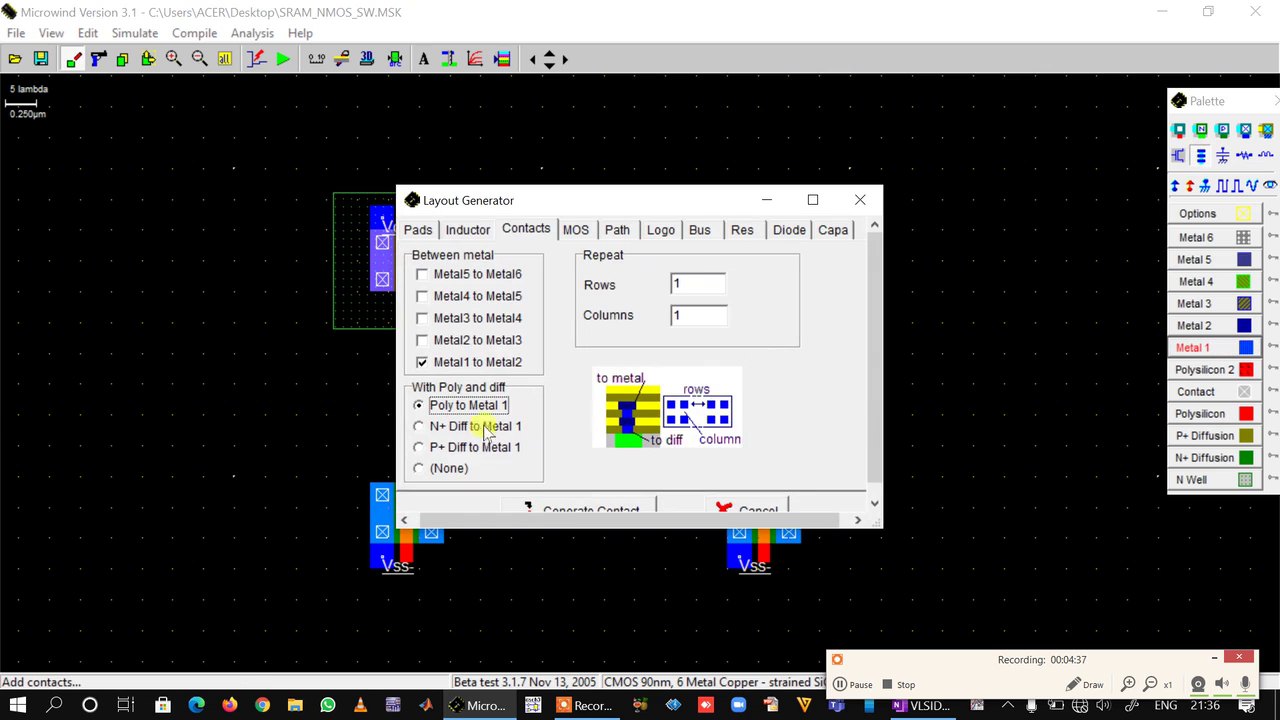
{"action": "left_click", "coordinate": [565, 511]}
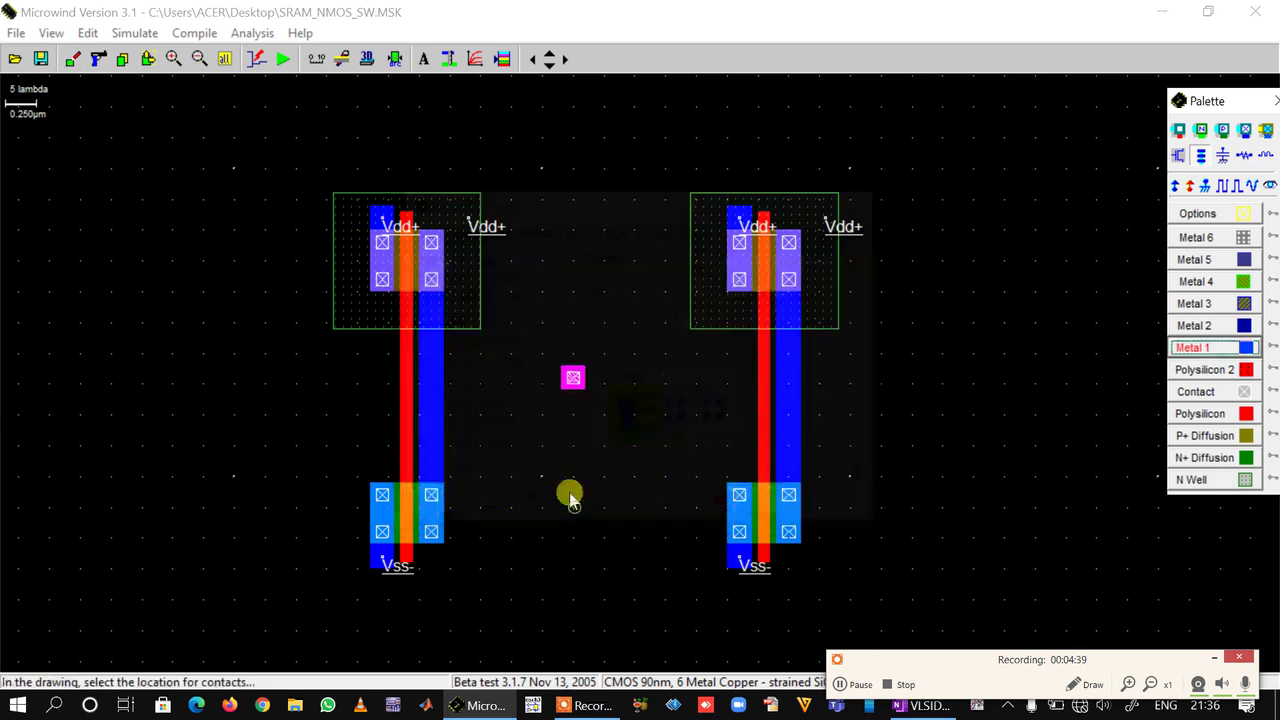
{"action": "left_click", "coordinate": [573, 446]}
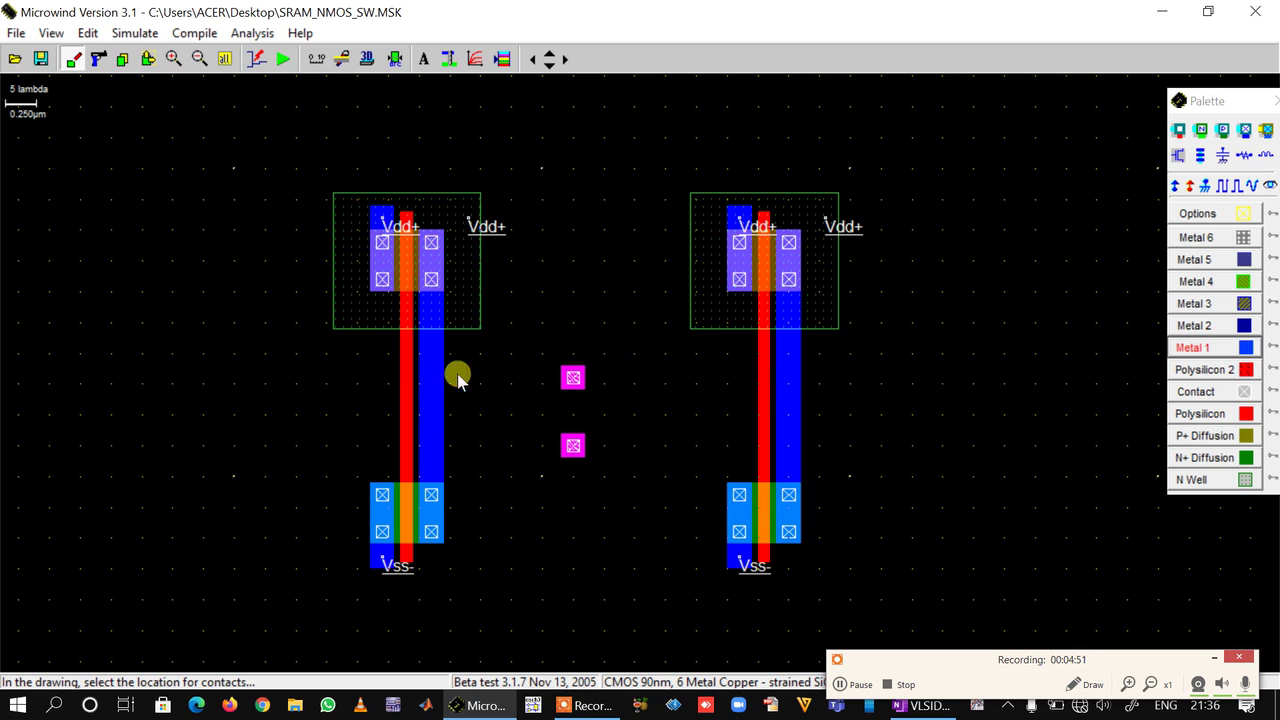
- Connect the left inverter's drains through the upper contact to the right inverter's gate with 24 x 4 lambda Metal 1 and 34 x 4 lambda polysilicon
{"action": "left_click", "coordinate": [1222, 350]}
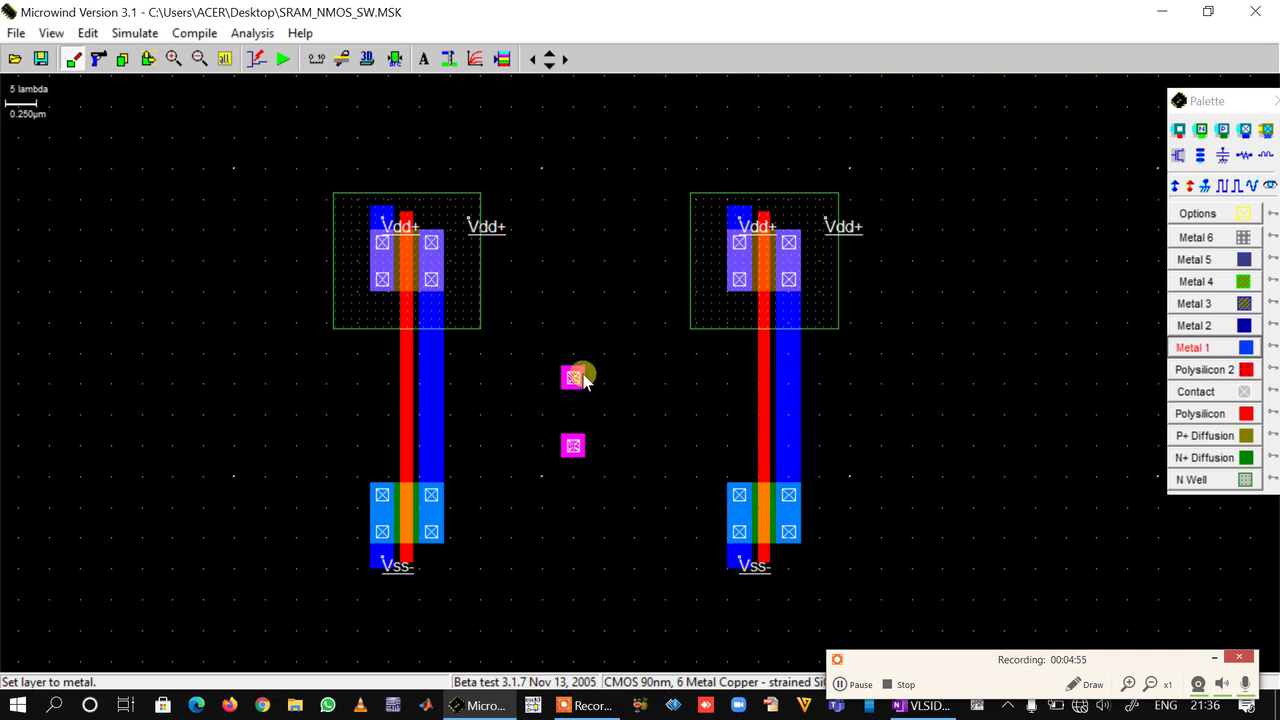
{"action": "left_click_drag", "start_coordinate": [585, 372], "coordinate": [437, 391]}
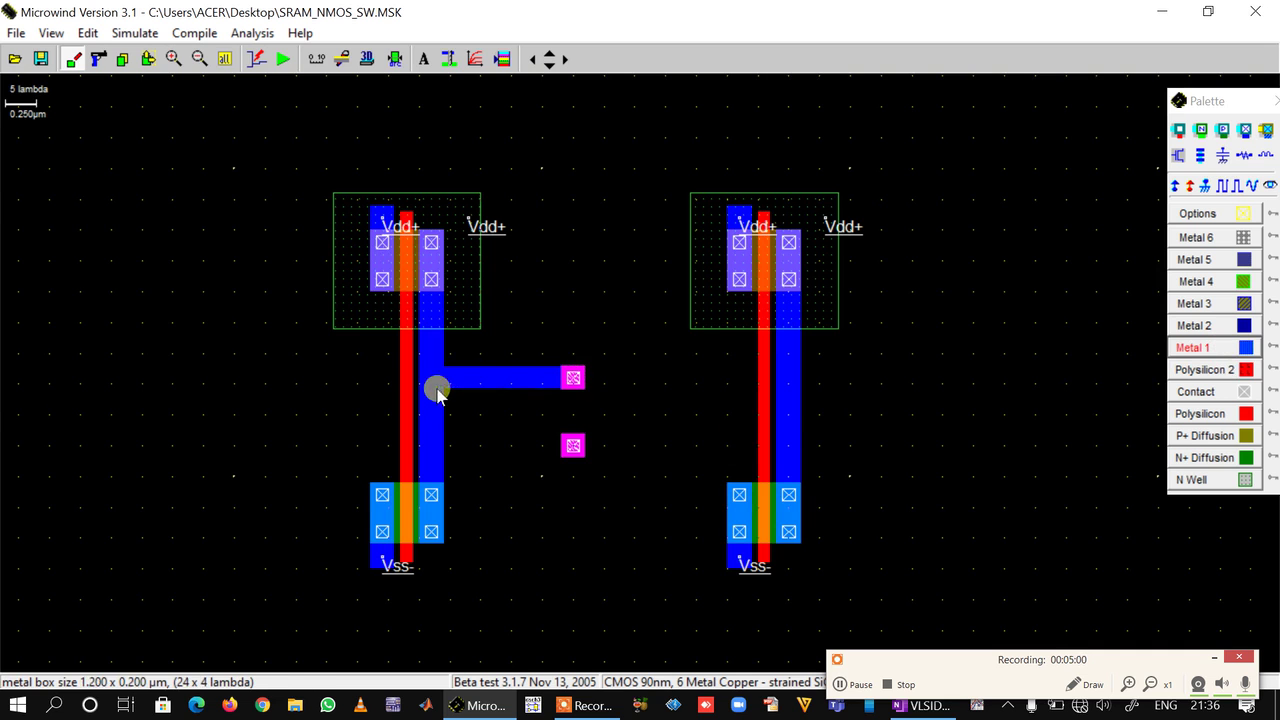
{"action": "left_click", "coordinate": [1186, 414]}
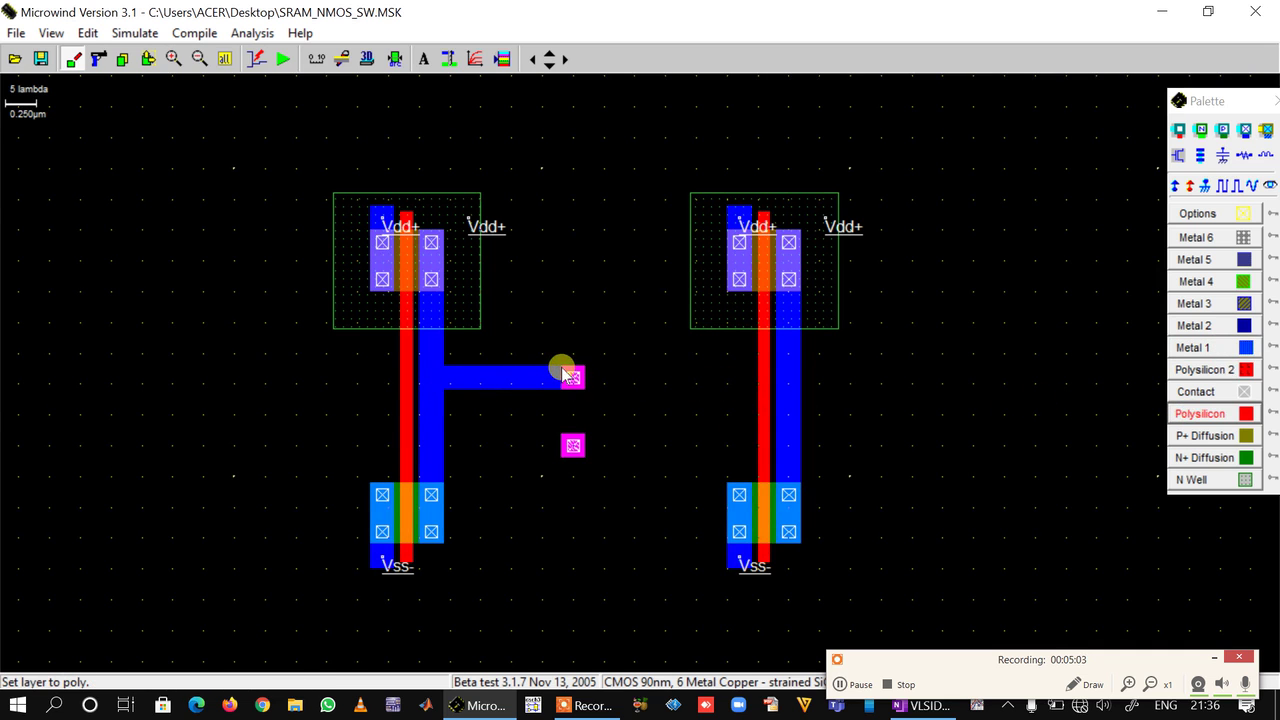
{"action": "left_click_drag", "start_coordinate": [563, 372], "coordinate": [768, 392]}
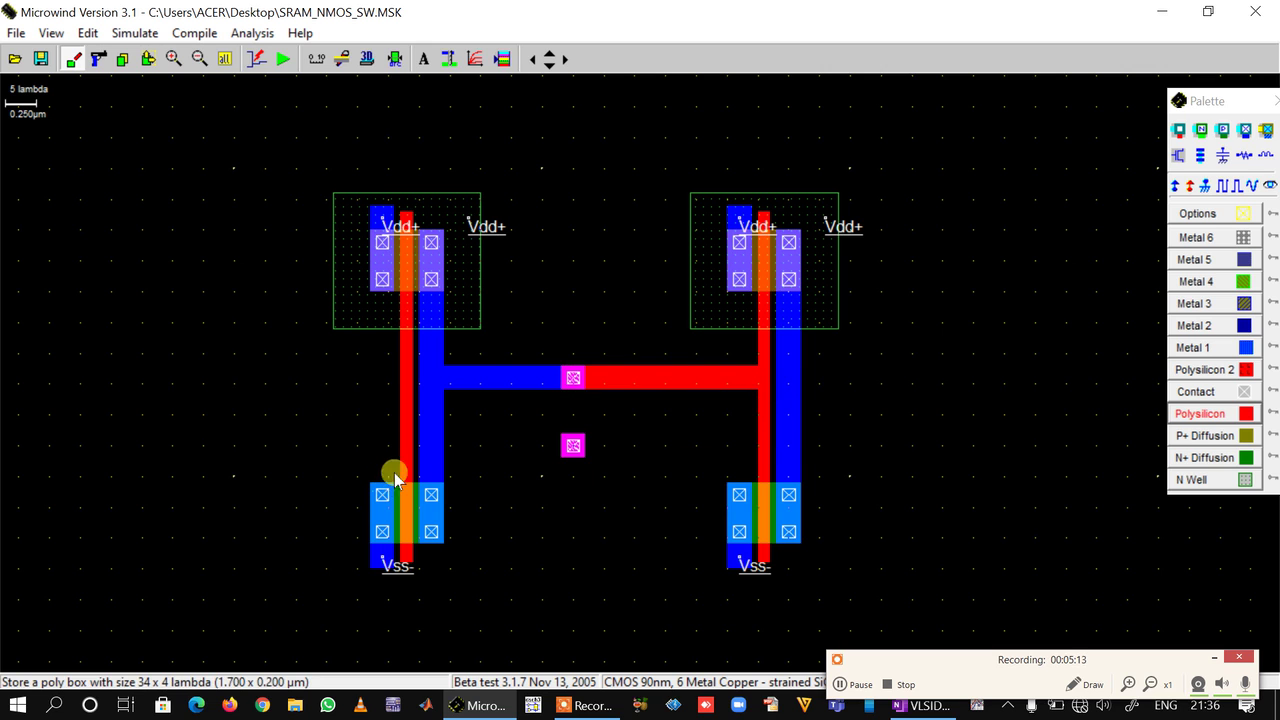
- Connect the lower contact to the right inverter's drain strip with a 38 x 4 lambda Metal 1 box
{"action": "left_click", "coordinate": [1195, 349]}
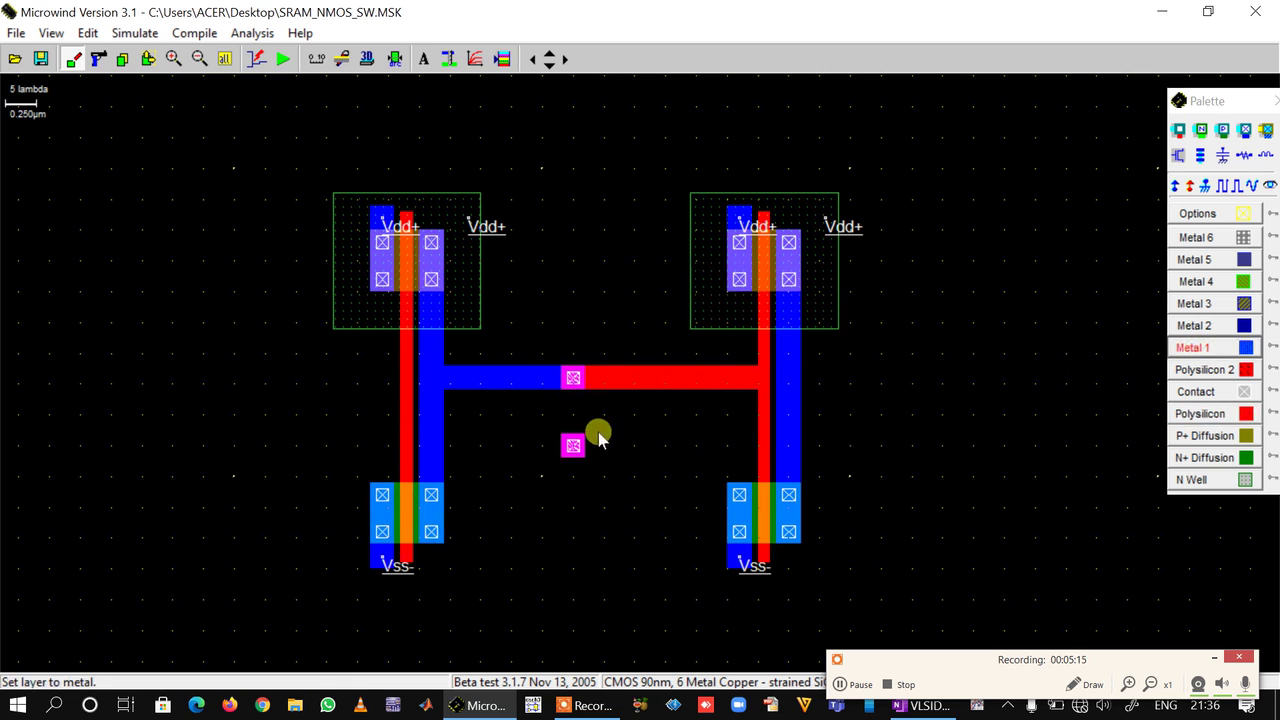
{"action": "left_click_drag", "start_coordinate": [562, 438], "coordinate": [795, 458]}
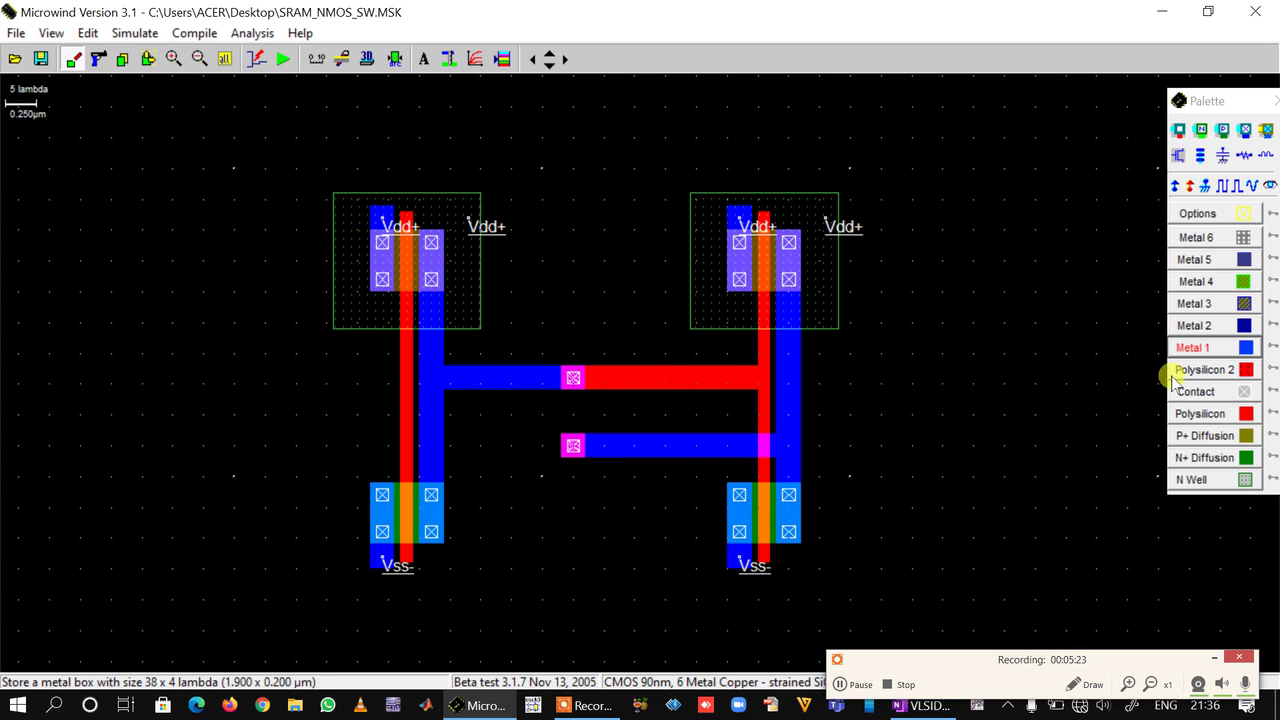
{"action": "left_click", "coordinate": [1210, 416]}
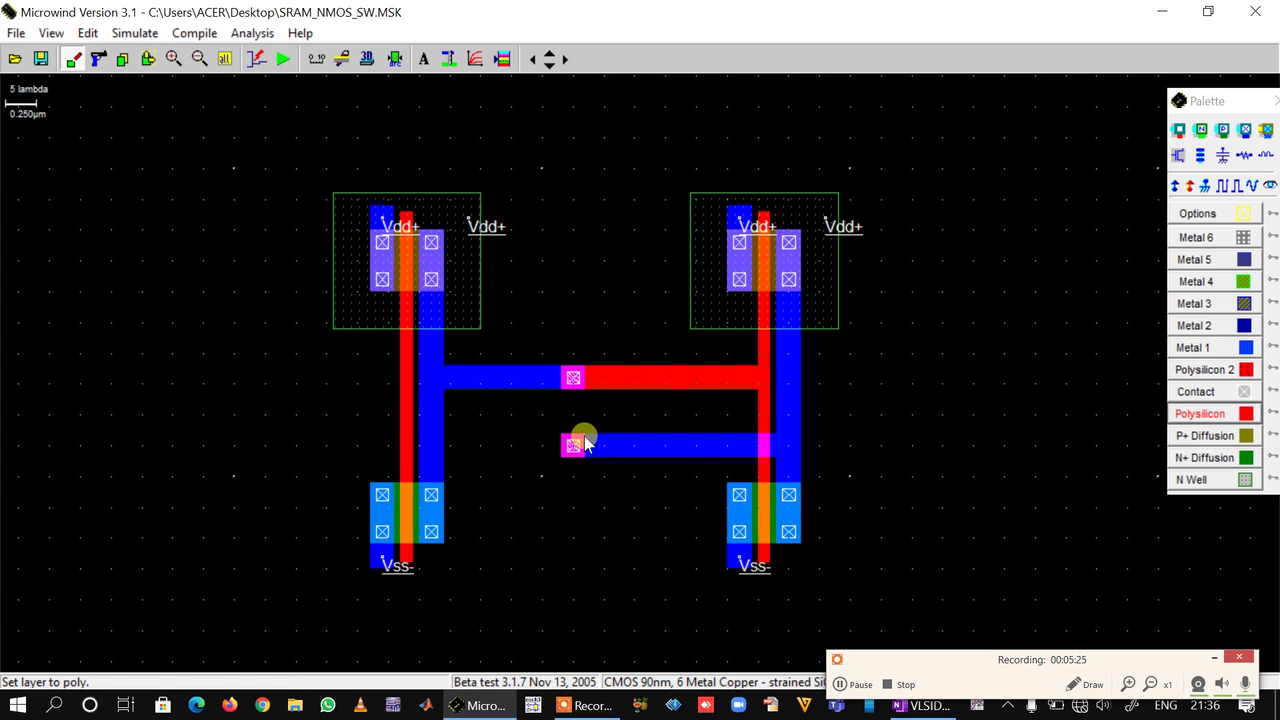
{"action": "left_click_drag", "start_coordinate": [585, 443], "coordinate": [425, 458]}
{"action": "left_click", "coordinate": [88, 33]}
{"action": "left_click", "coordinate": [108, 57]}
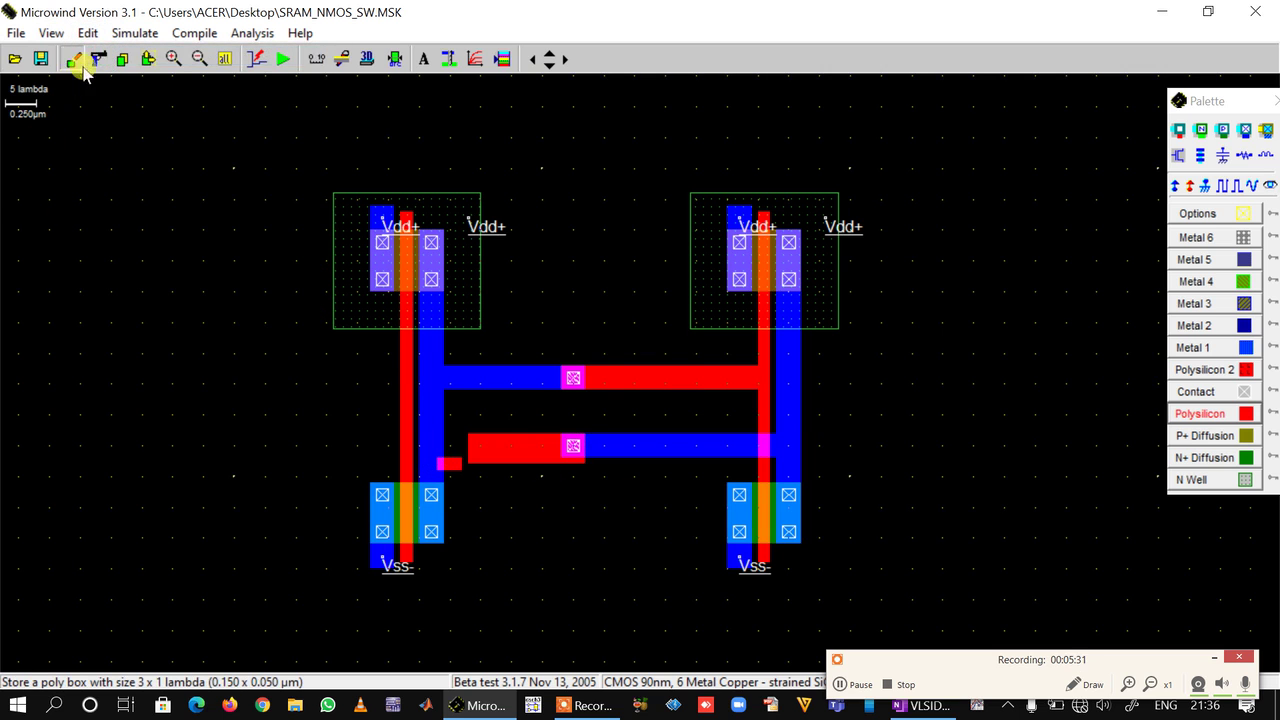
{"action": "left_click", "coordinate": [98, 58]}
{"action": "left_click", "coordinate": [456, 464]}
{"action": "left_click", "coordinate": [490, 452]}
- Connect the lower contact to the left inverter's gate with a 30 x 4 lambda polysilicon box and run the design rule check
{"action": "left_click", "coordinate": [1195, 414]}
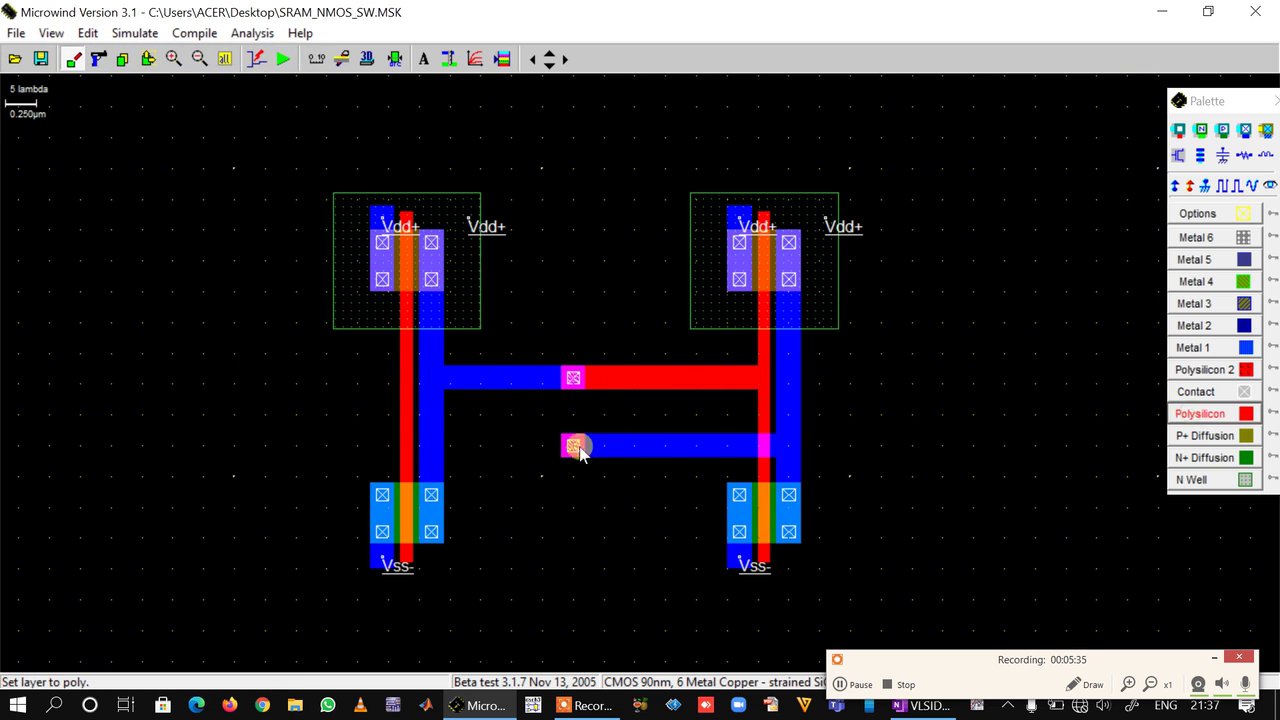
{"action": "left_click_drag", "start_coordinate": [582, 432], "coordinate": [404, 460]}
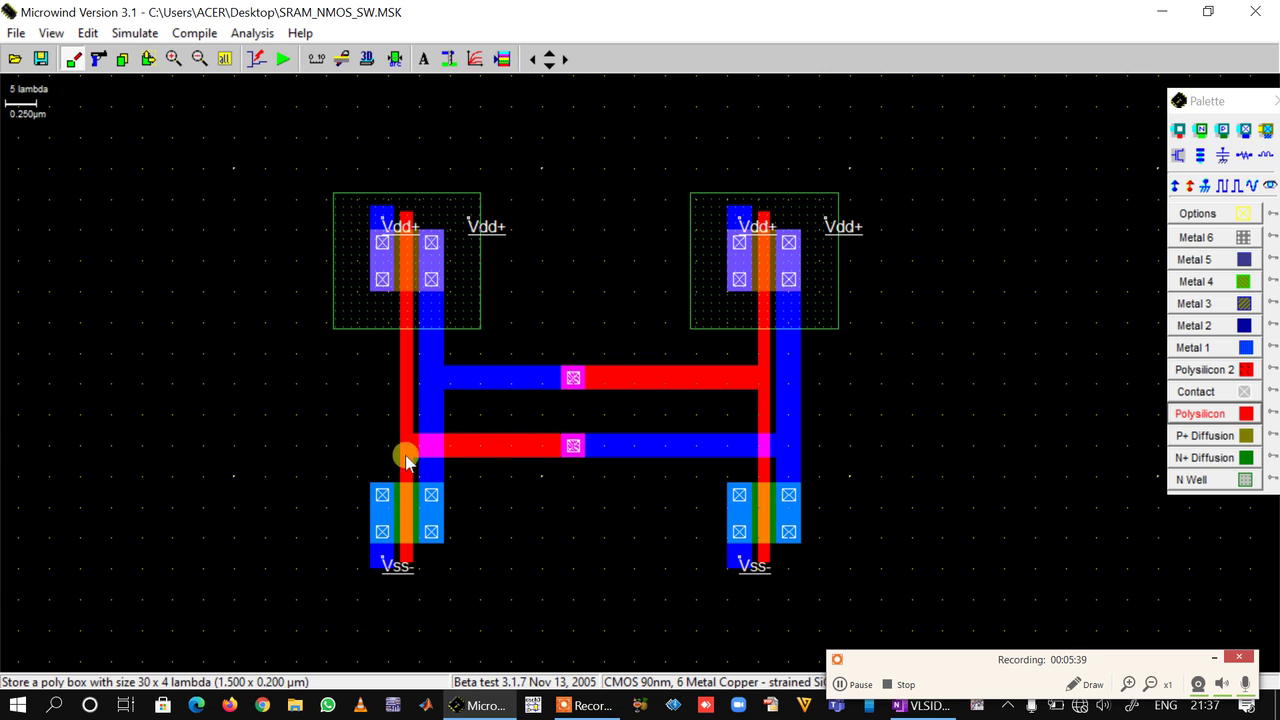
{"action": "left_click", "coordinate": [394, 60]}
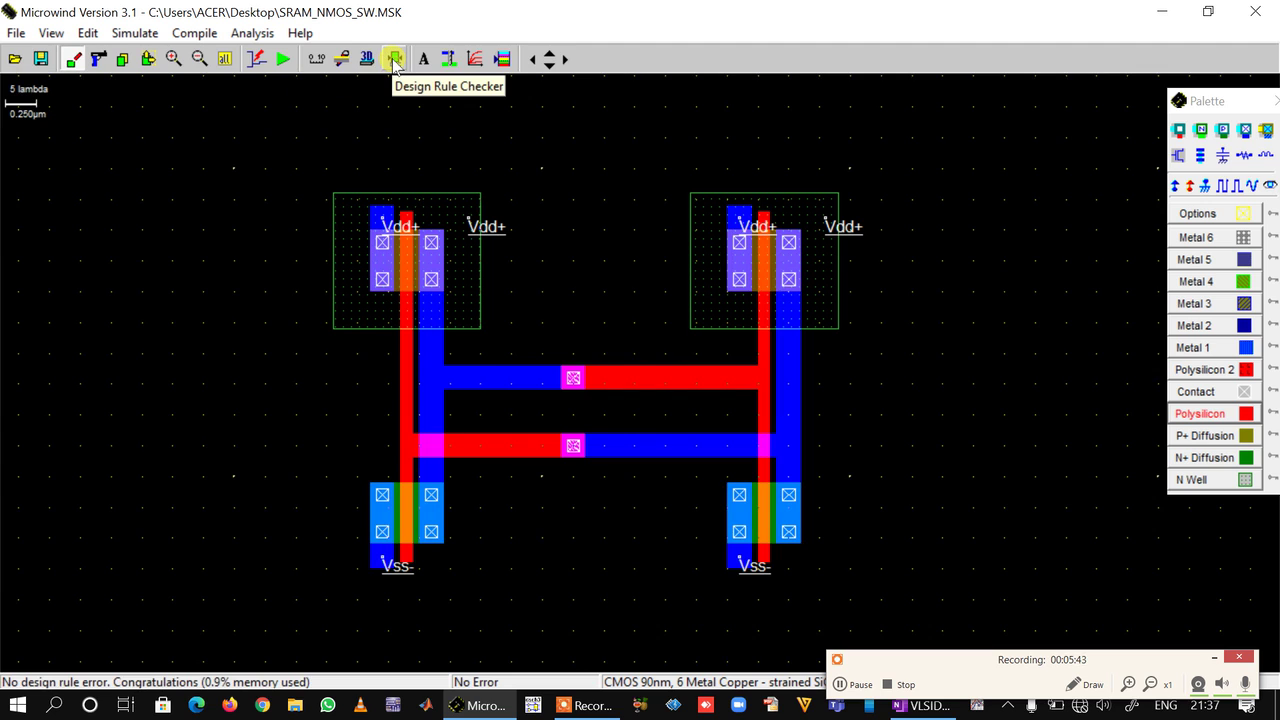
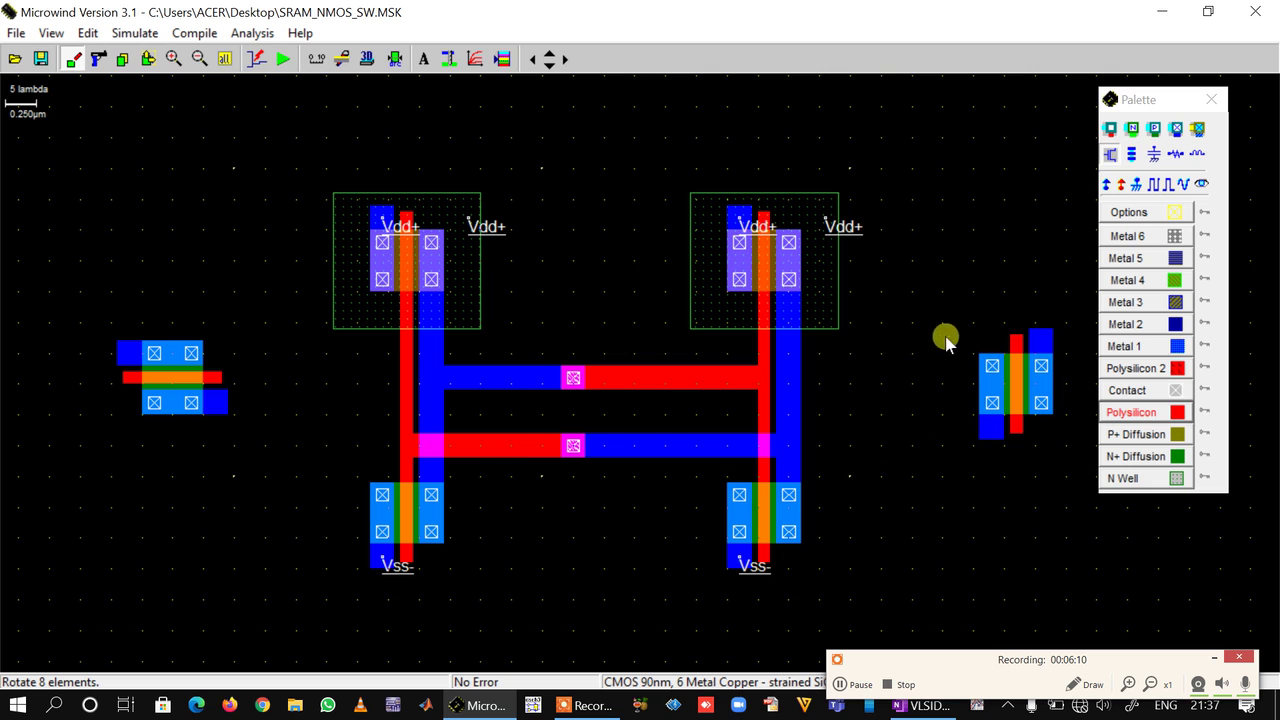
- Move the left nMOS switch slightly up and the right nMOS switch slightly closer to the inverters
{"action": "left_click", "coordinate": [1212, 98]}
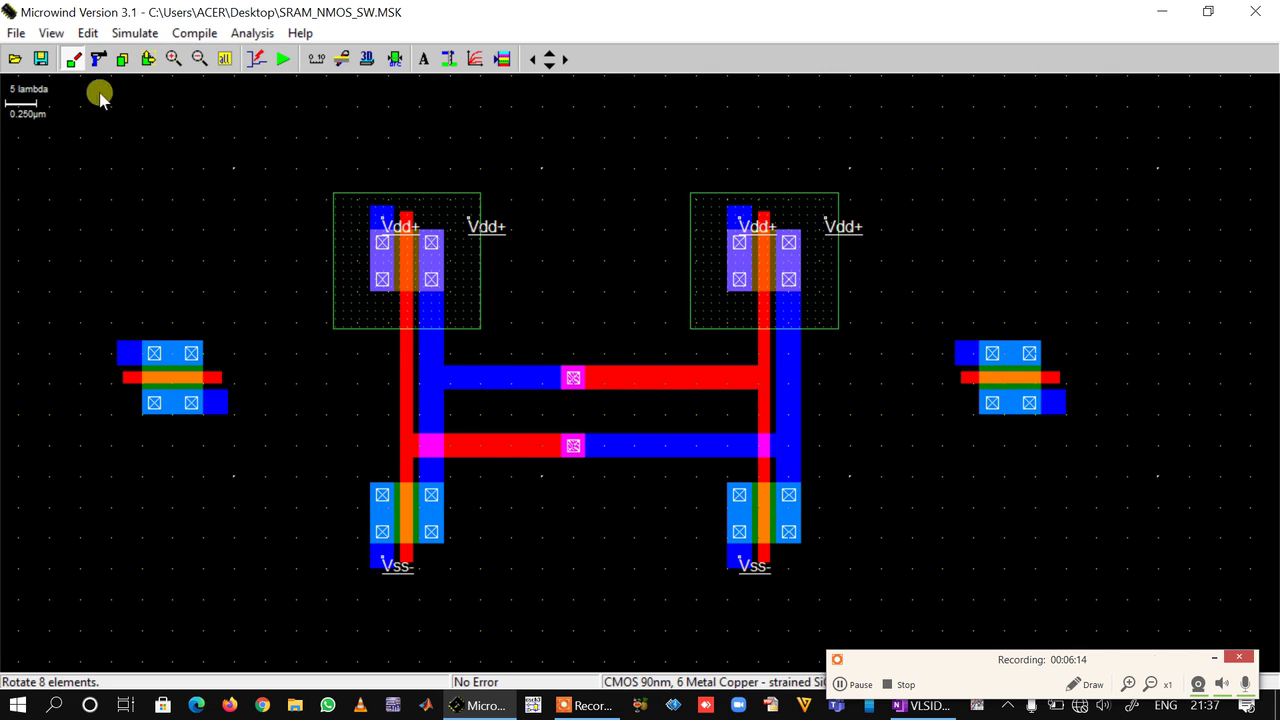
{"action": "left_click", "coordinate": [148, 58]}
{"action": "left_click_drag", "start_coordinate": [95, 299], "coordinate": [266, 464]}
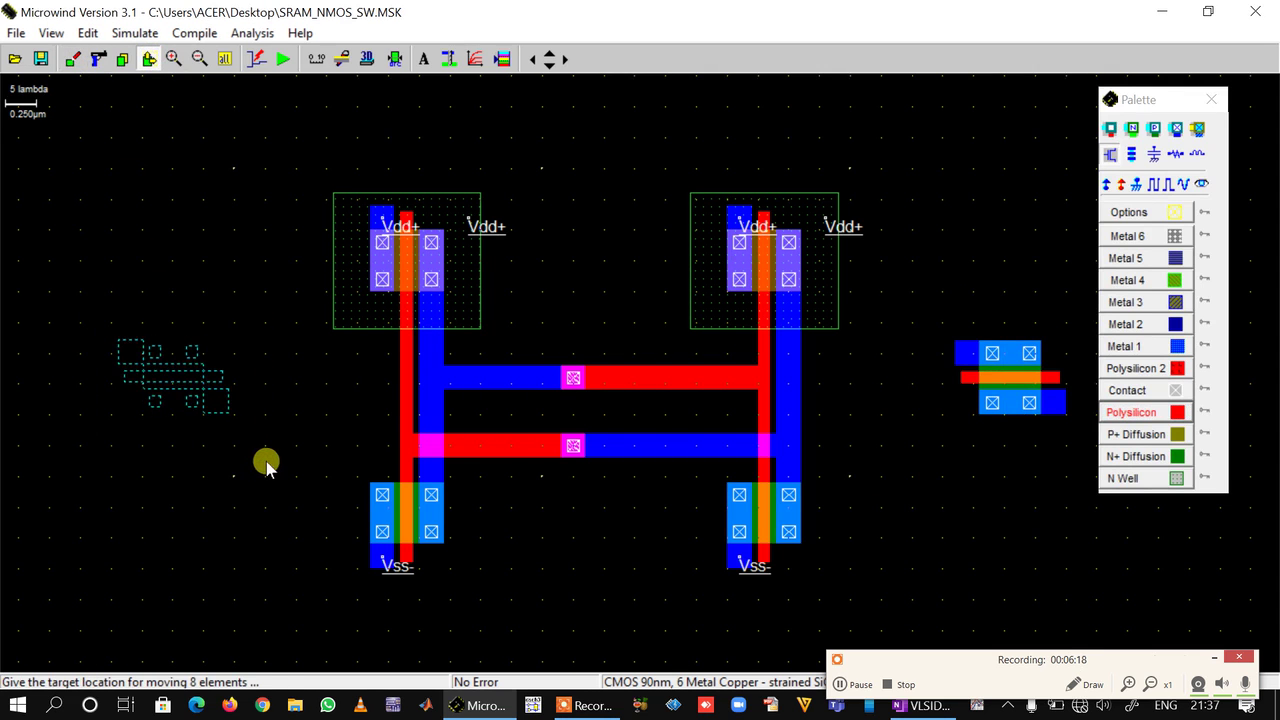
{"action": "left_click", "coordinate": [266, 464]}
{"action": "left_click_drag", "start_coordinate": [930, 338], "coordinate": [1070, 428]}
{"action": "left_click", "coordinate": [1062, 433]}
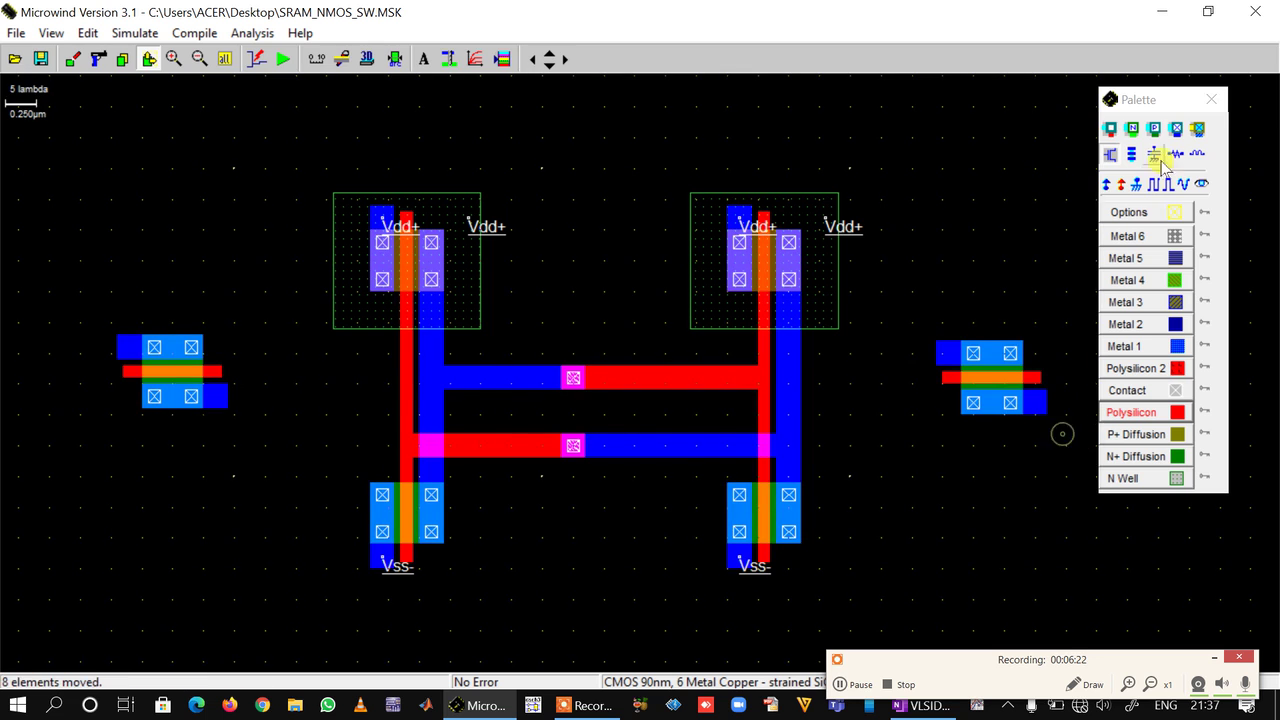
- Switch to the notebook to examine the schematic of the 1-bit SRAM cell using NMOS switches, and return to the Microwind layout
{"action": "left_click", "coordinate": [1211, 99]}
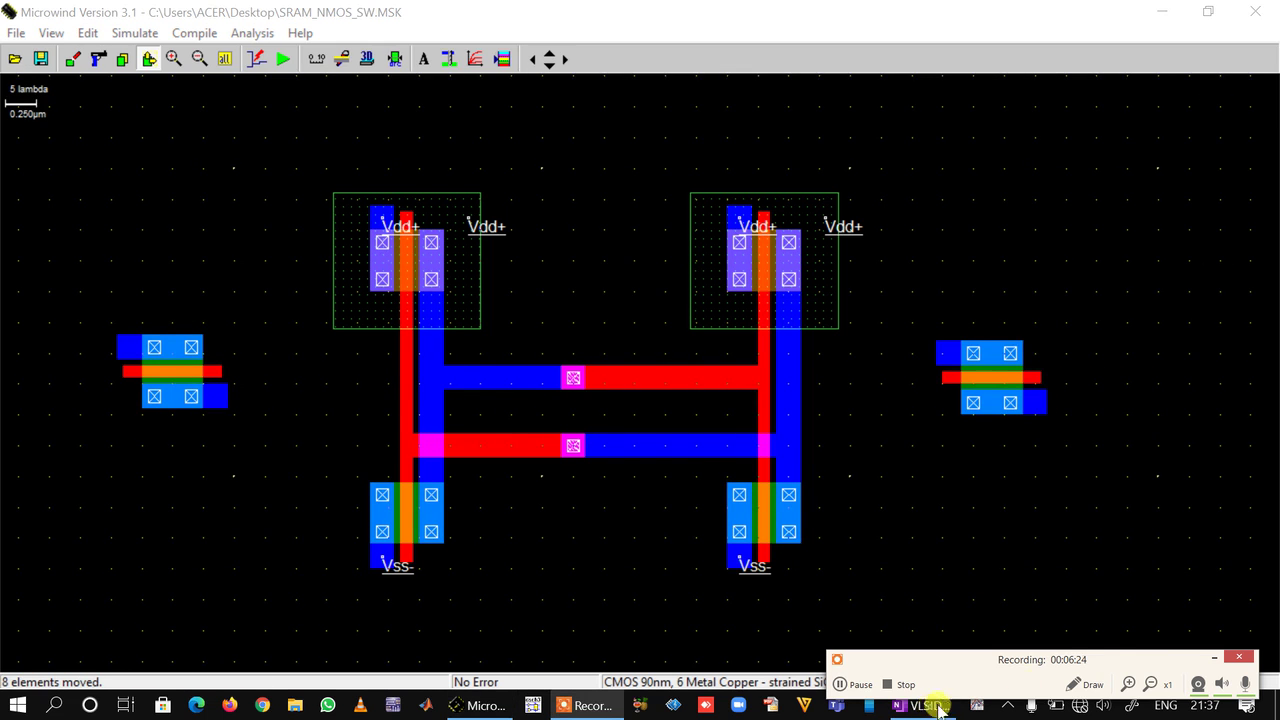
{"action": "left_click", "coordinate": [1213, 657]}
{"action": "left_click", "coordinate": [930, 705]}
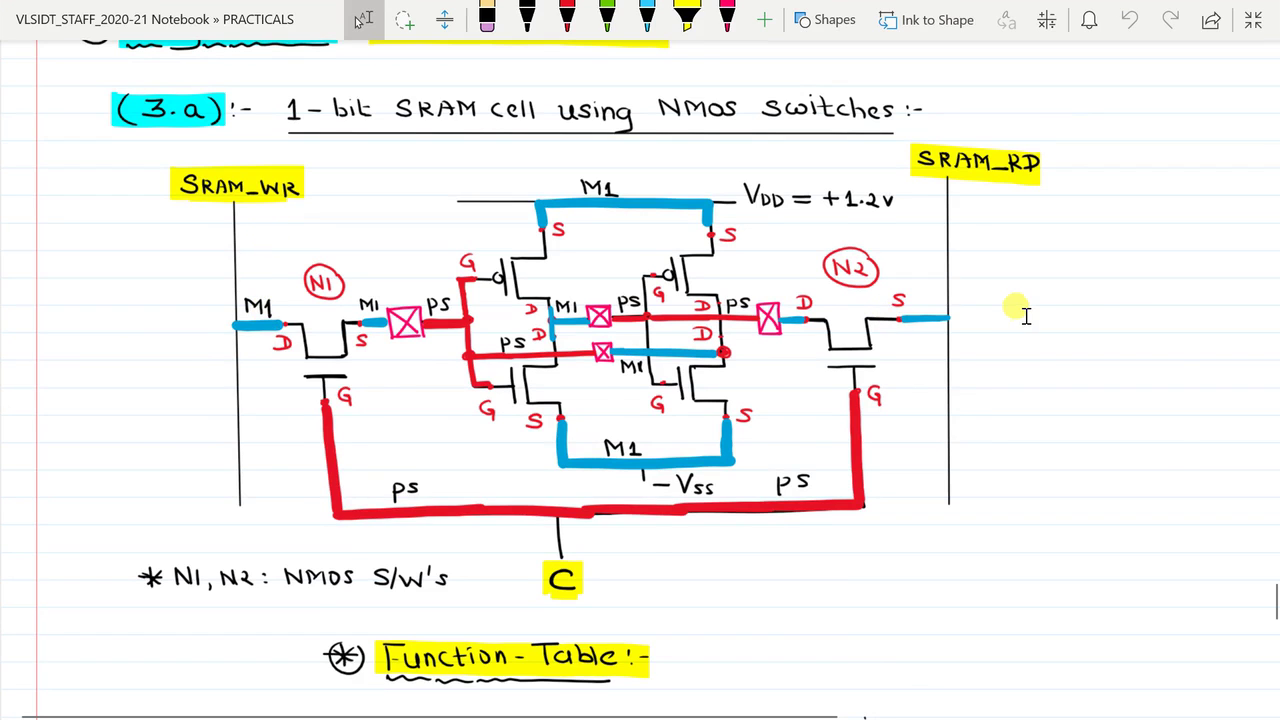
{"action": "key", "text": "alt+Tab"}
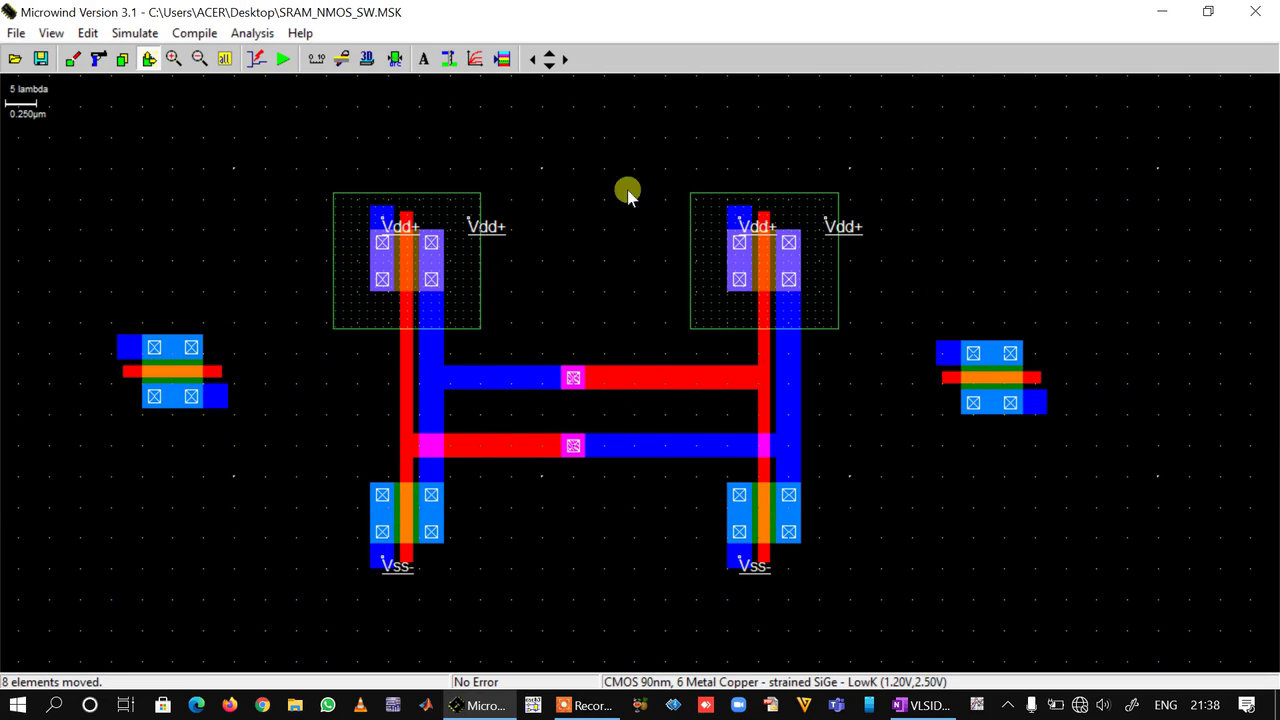
- Draw vertical Metal 1 bars outside the nMOS switches, 4 x 63 lambda on the left and 5 x 63 lambda on the right
{"action": "left_click", "coordinate": [484, 61]}
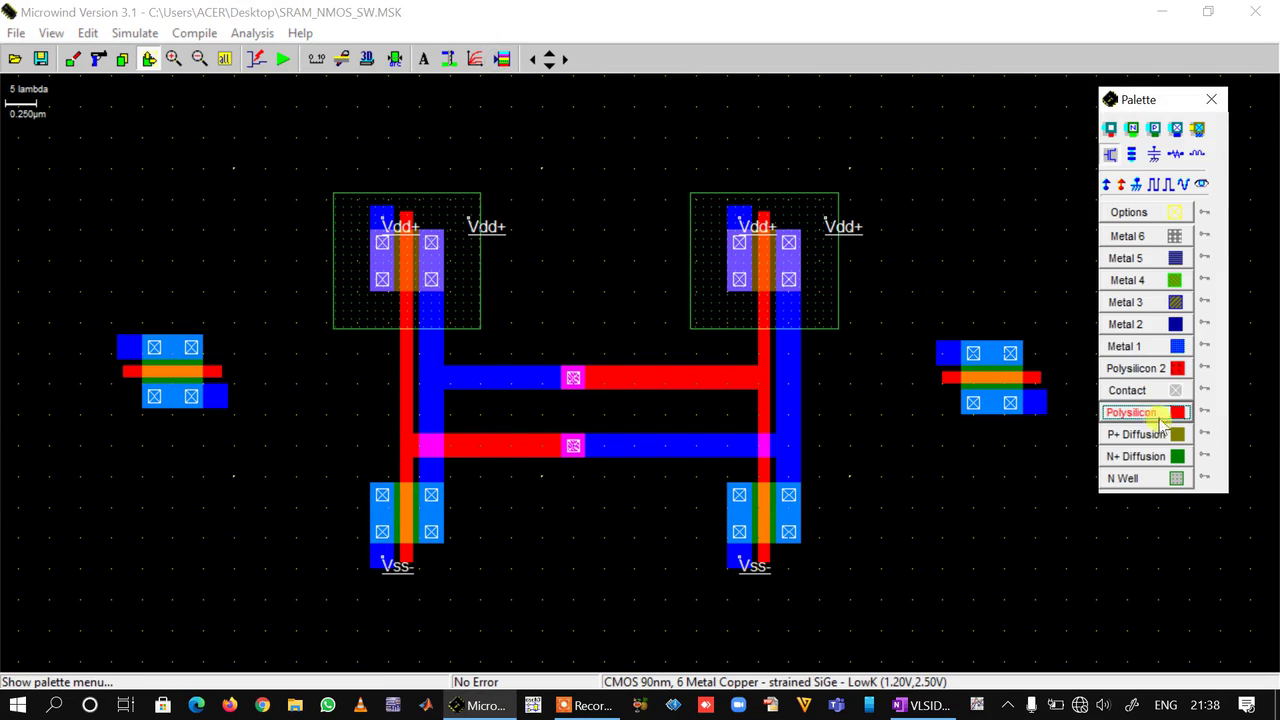
{"action": "left_click", "coordinate": [1128, 347]}
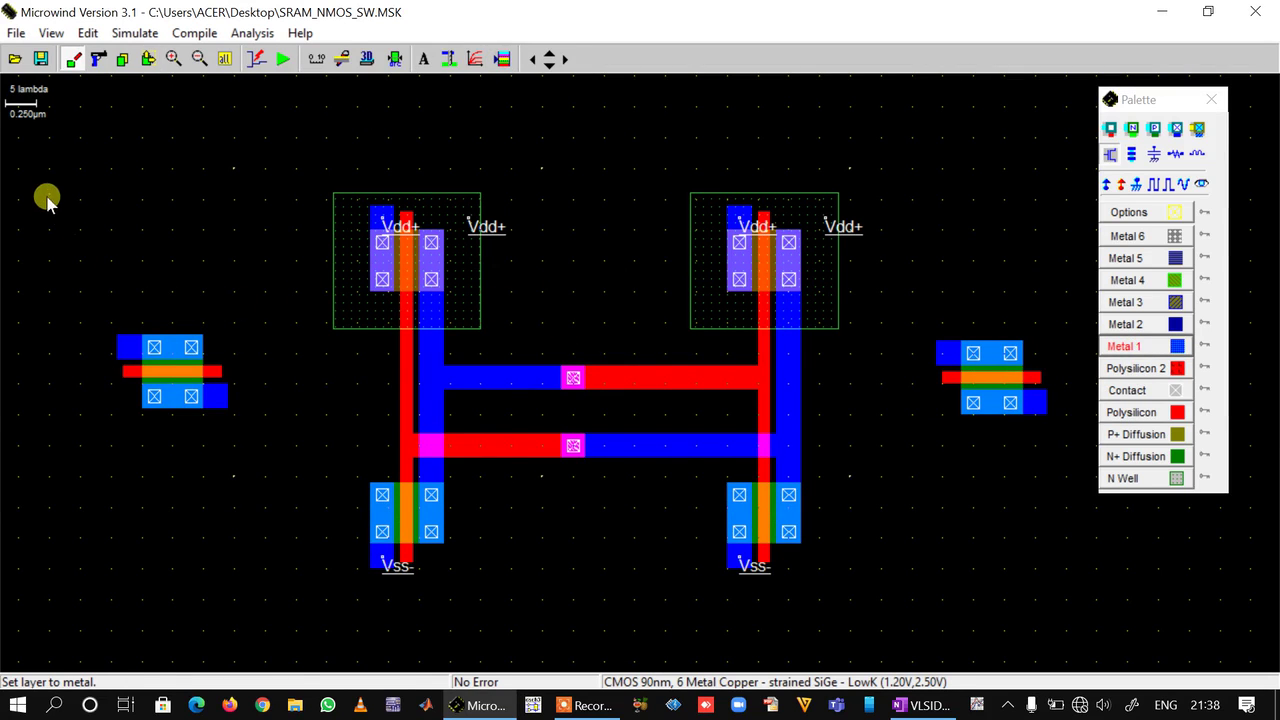
{"action": "left_click_drag", "start_coordinate": [50, 175], "coordinate": [82, 562]}
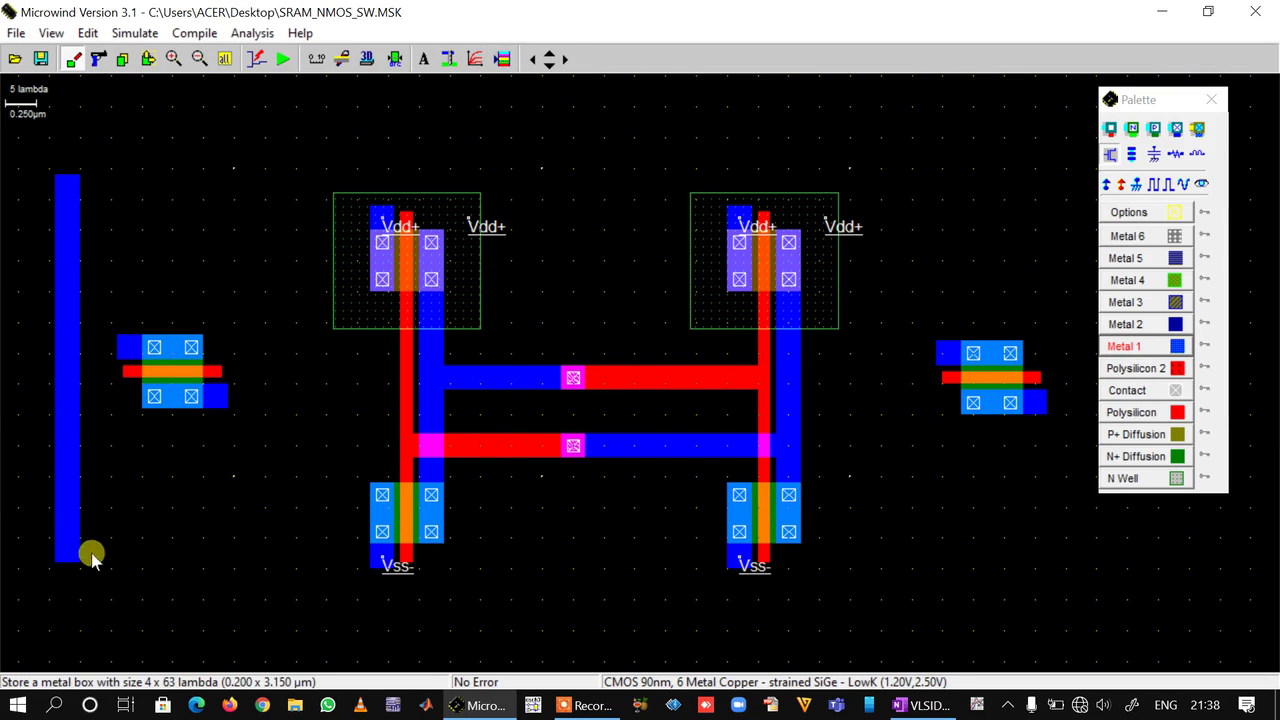
{"action": "left_click", "coordinate": [1211, 100]}
{"action": "left_click_drag", "start_coordinate": [1120, 174], "coordinate": [1152, 557]}
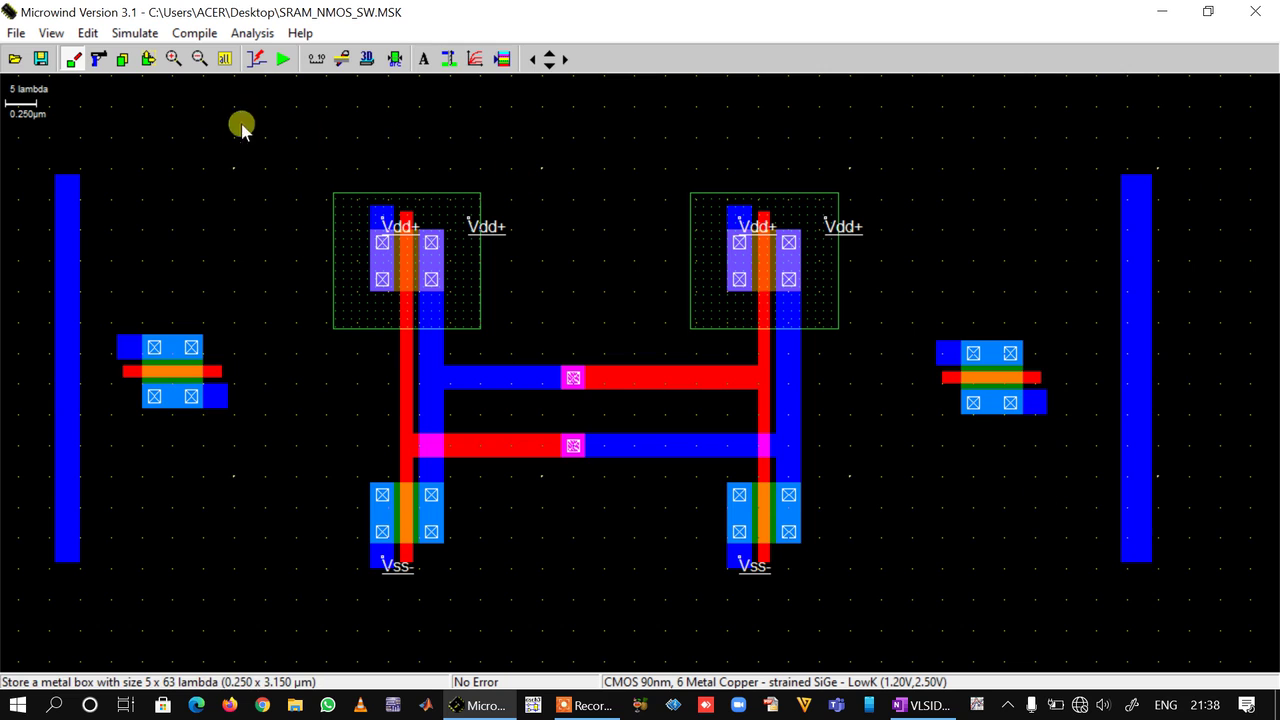
- Move the right vertical Metal 1 bar closer to the right nMOS switch and slightly down
{"action": "left_click", "coordinate": [149, 58]}
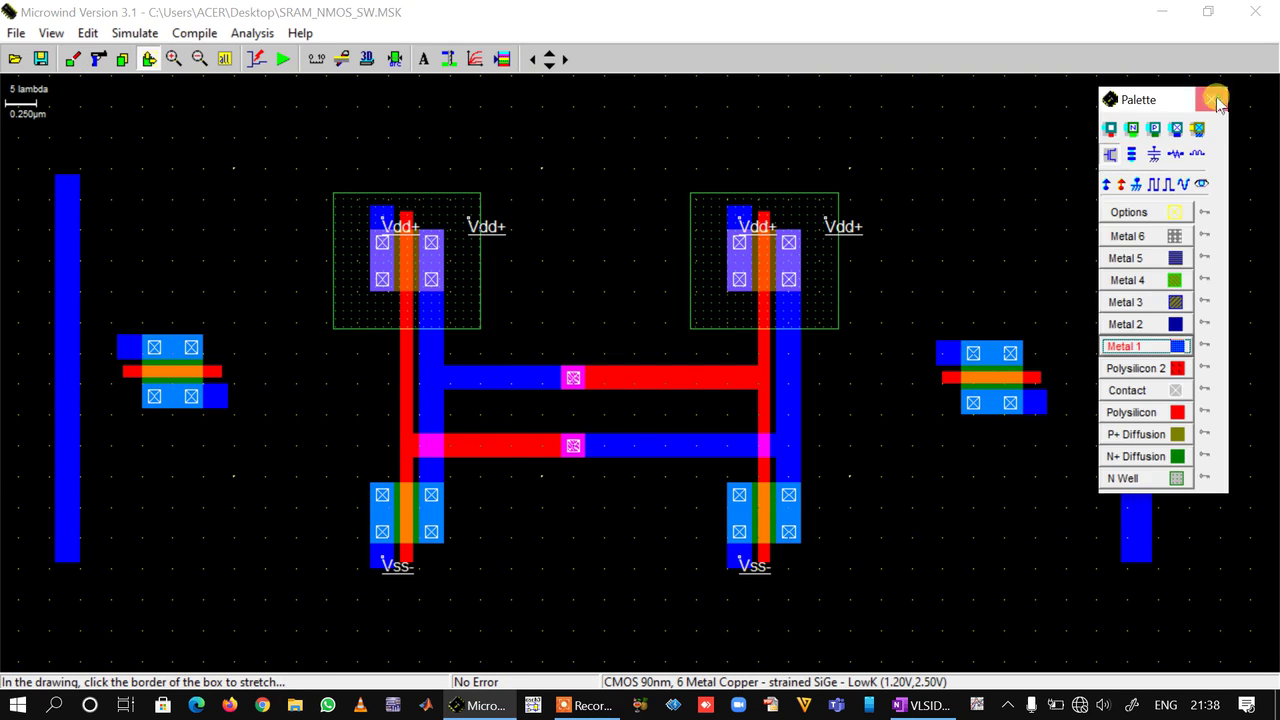
{"action": "left_click", "coordinate": [1211, 100]}
{"action": "left_click", "coordinate": [1088, 154]}
{"action": "left_click", "coordinate": [1212, 597]}
{"action": "left_click_drag", "start_coordinate": [1206, 600], "coordinate": [1188, 603]}
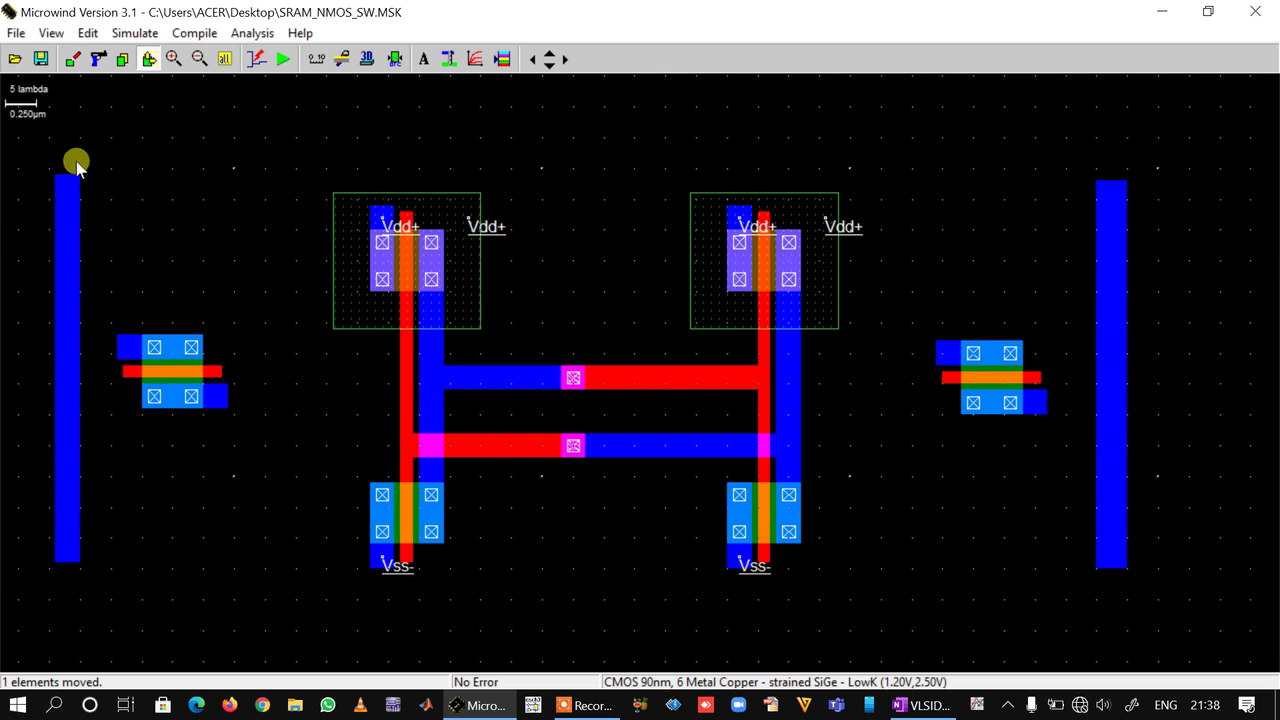
- Connect the left switch's upper terminal to the left bar with a 9 x 4 lambda Metal 1 box, and the right switch's lower terminal to the right bar in Metal 1
{"action": "left_click", "coordinate": [72, 59]}
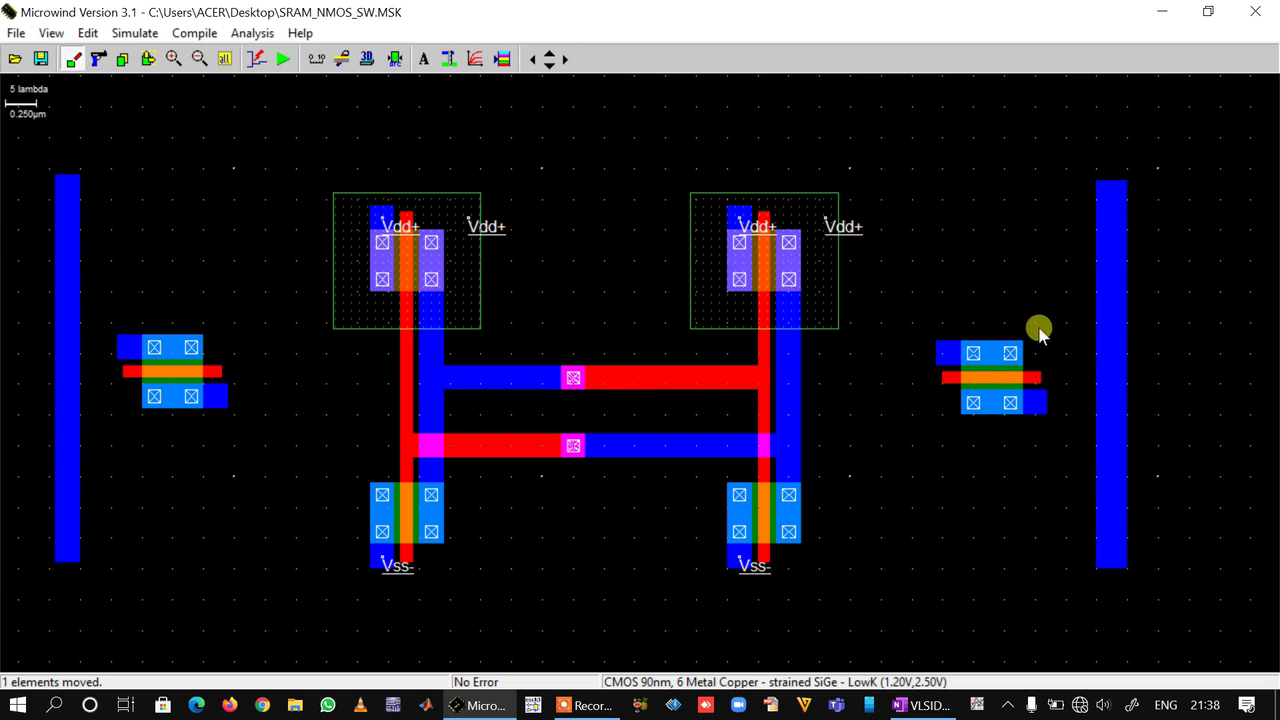
{"action": "left_click", "coordinate": [133, 371]}
{"action": "left_click", "coordinate": [503, 59]}
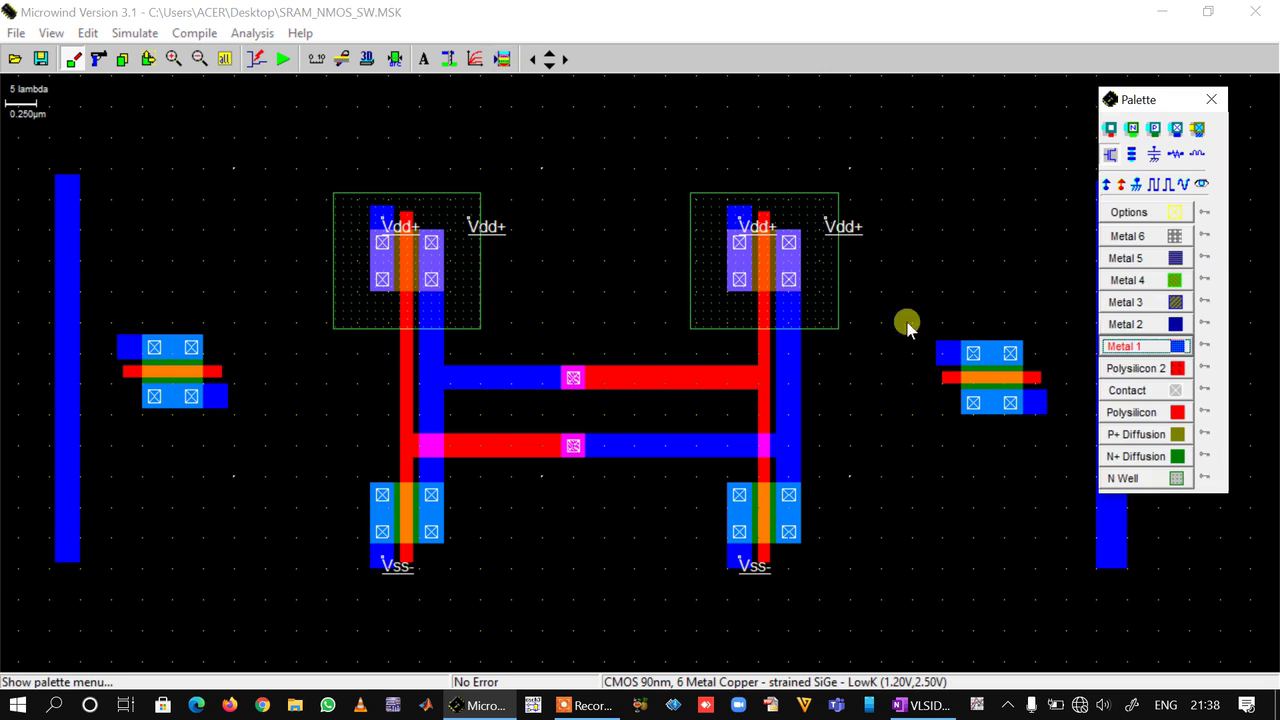
{"action": "left_click", "coordinate": [1130, 346]}
{"action": "left_click", "coordinate": [1211, 99]}
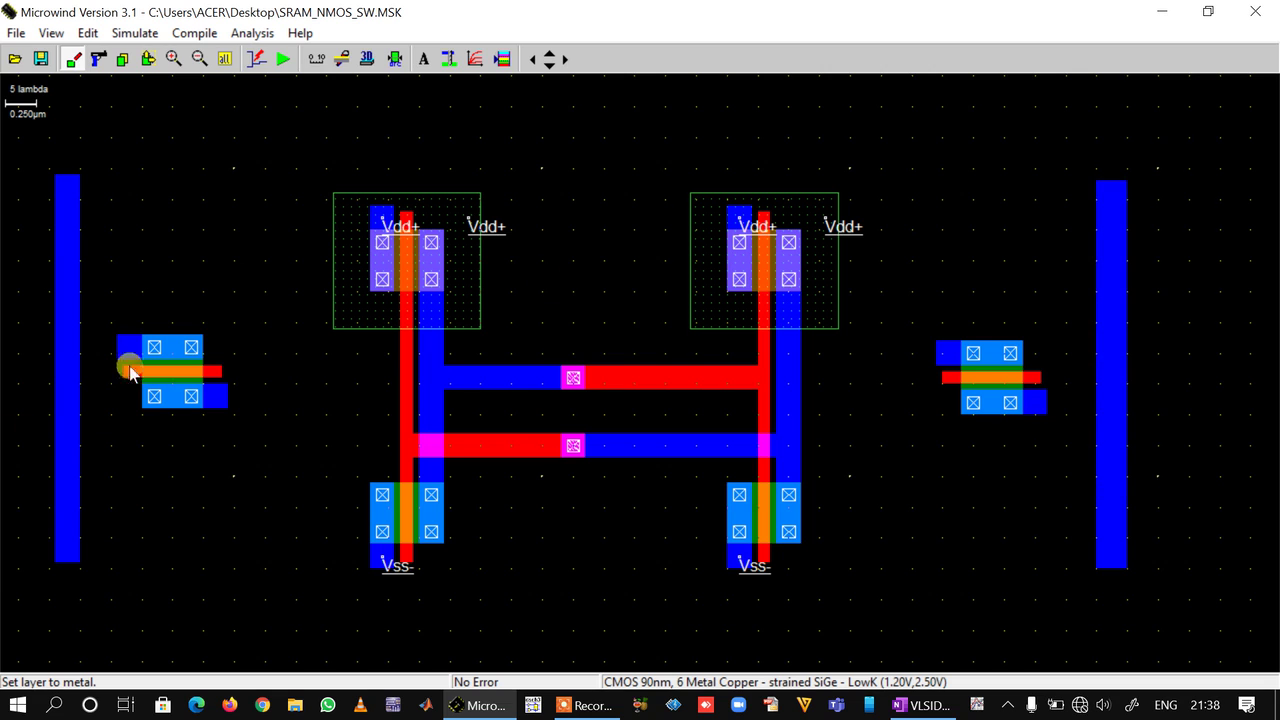
{"action": "left_click_drag", "start_coordinate": [97, 368], "coordinate": [72, 360]}
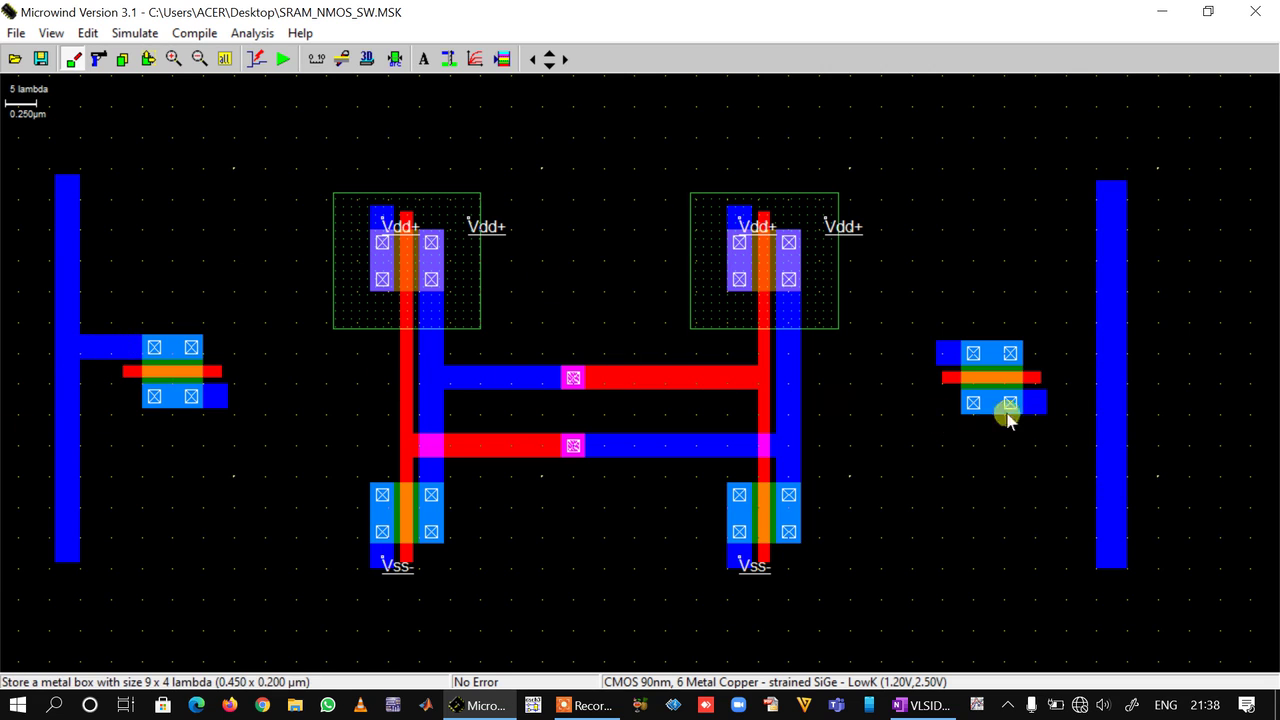
{"action": "left_click_drag", "start_coordinate": [1038, 396], "coordinate": [1104, 418]}
- Place a DC supply on the upper end of the left vertical Metal 1 bar and label it SRAM_WR
{"action": "left_click", "coordinate": [502, 59]}
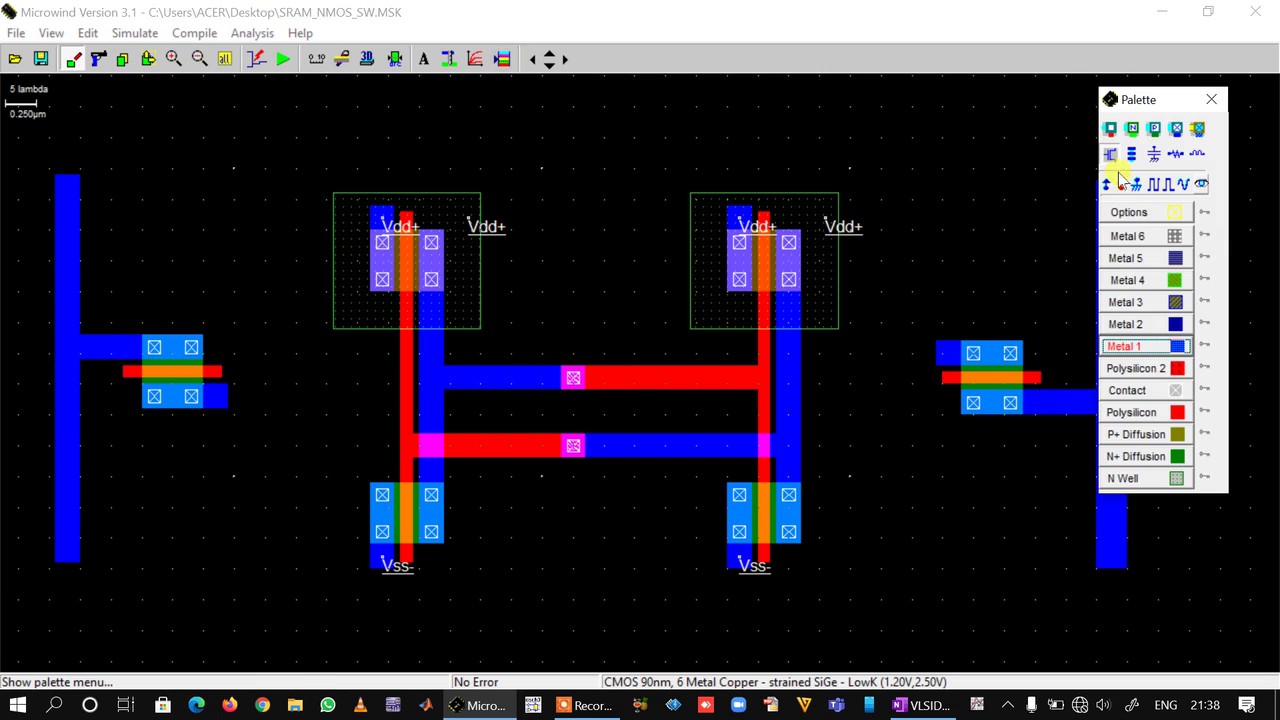
{"action": "left_click", "coordinate": [1108, 185]}
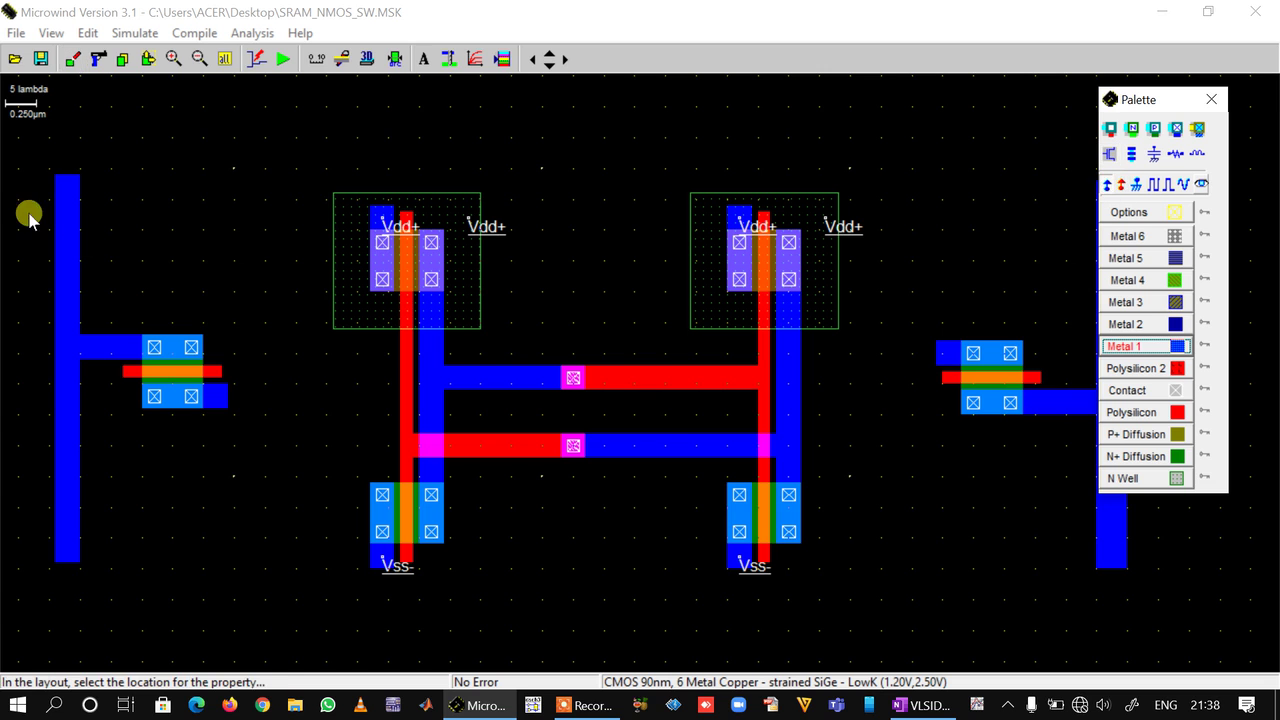
{"action": "left_click", "coordinate": [63, 203]}
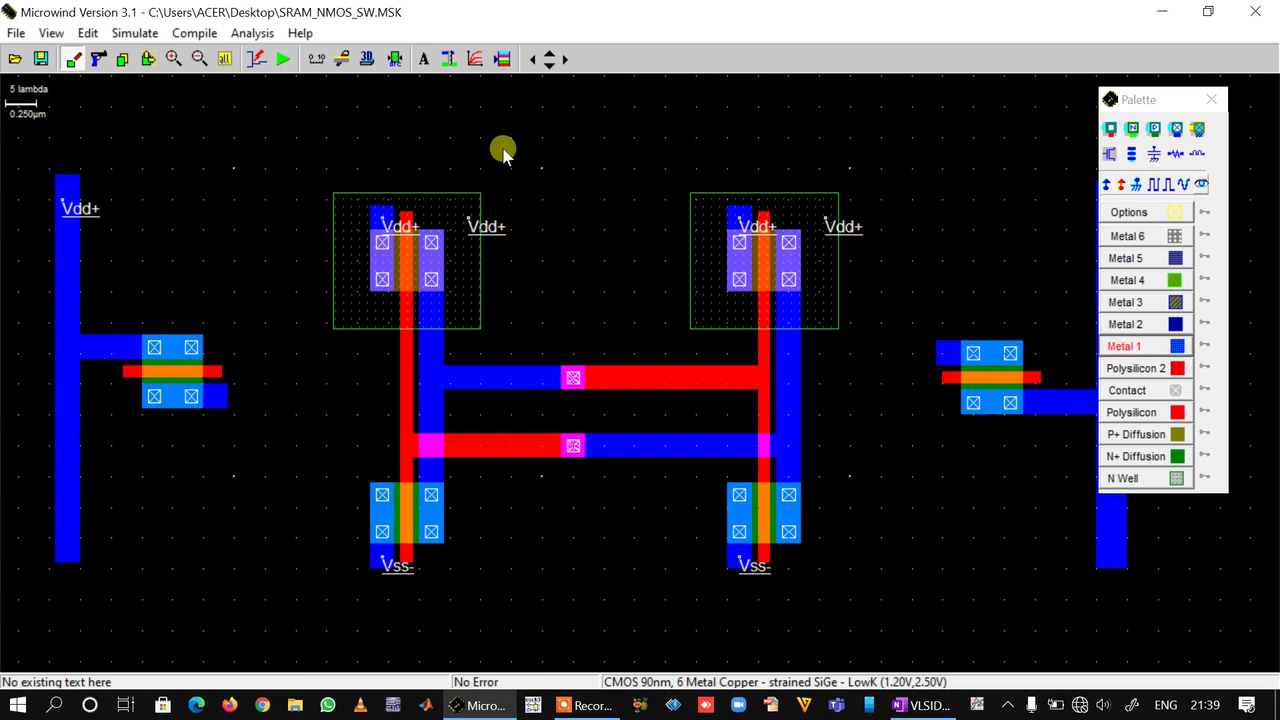
{"action": "left_click", "coordinate": [77, 206]}
{"action": "double_click", "coordinate": [545, 250]}
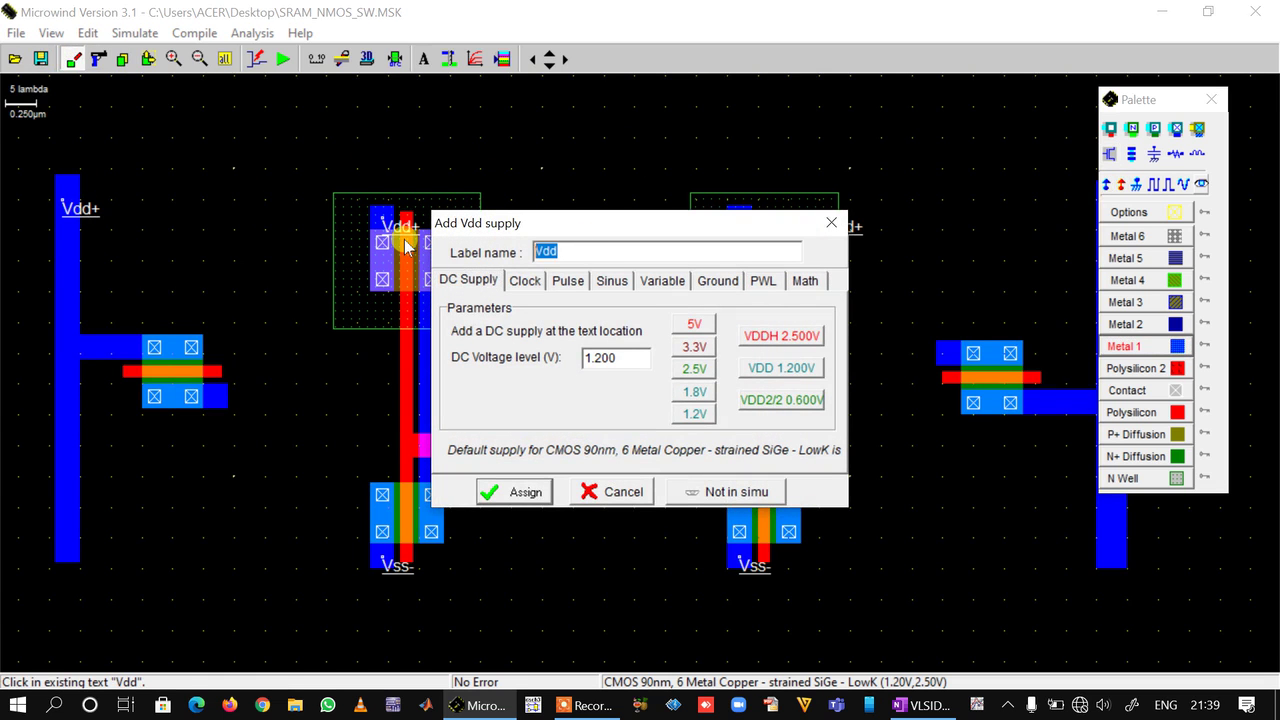
{"action": "type", "text": "SRAM"}
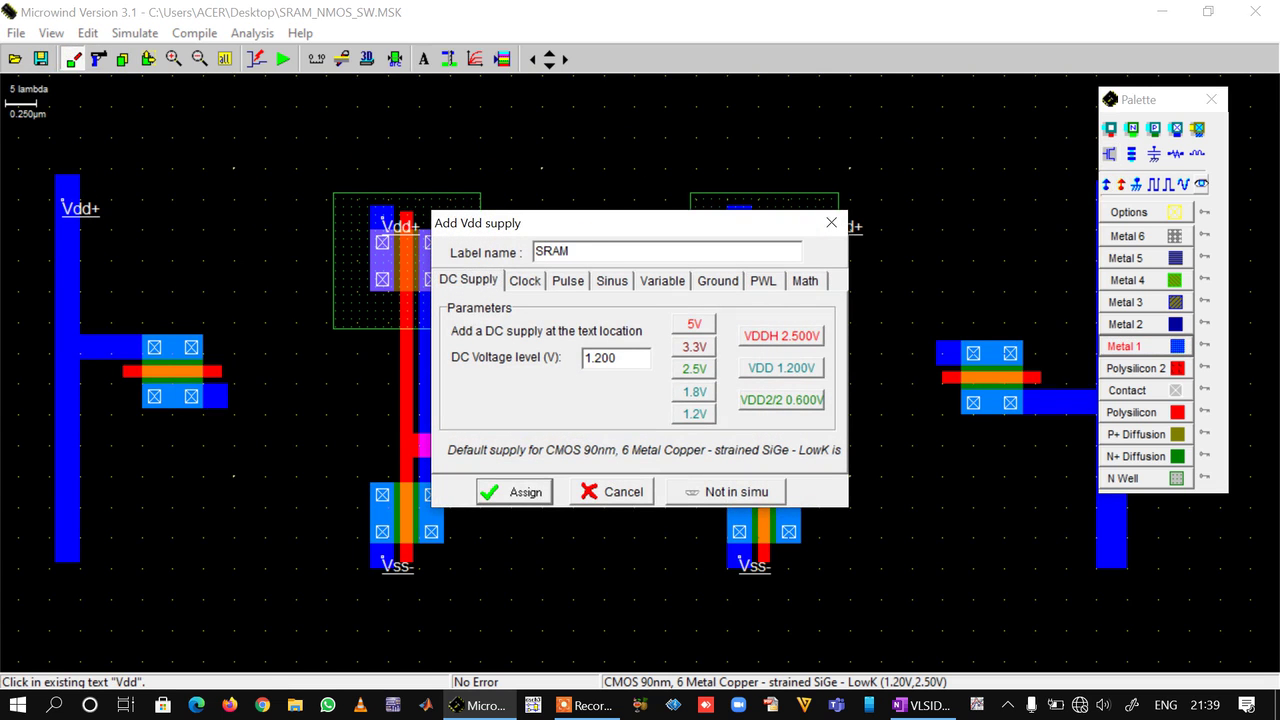
{"action": "type", "text": "_WR"}
{"action": "key", "text": "Return"}
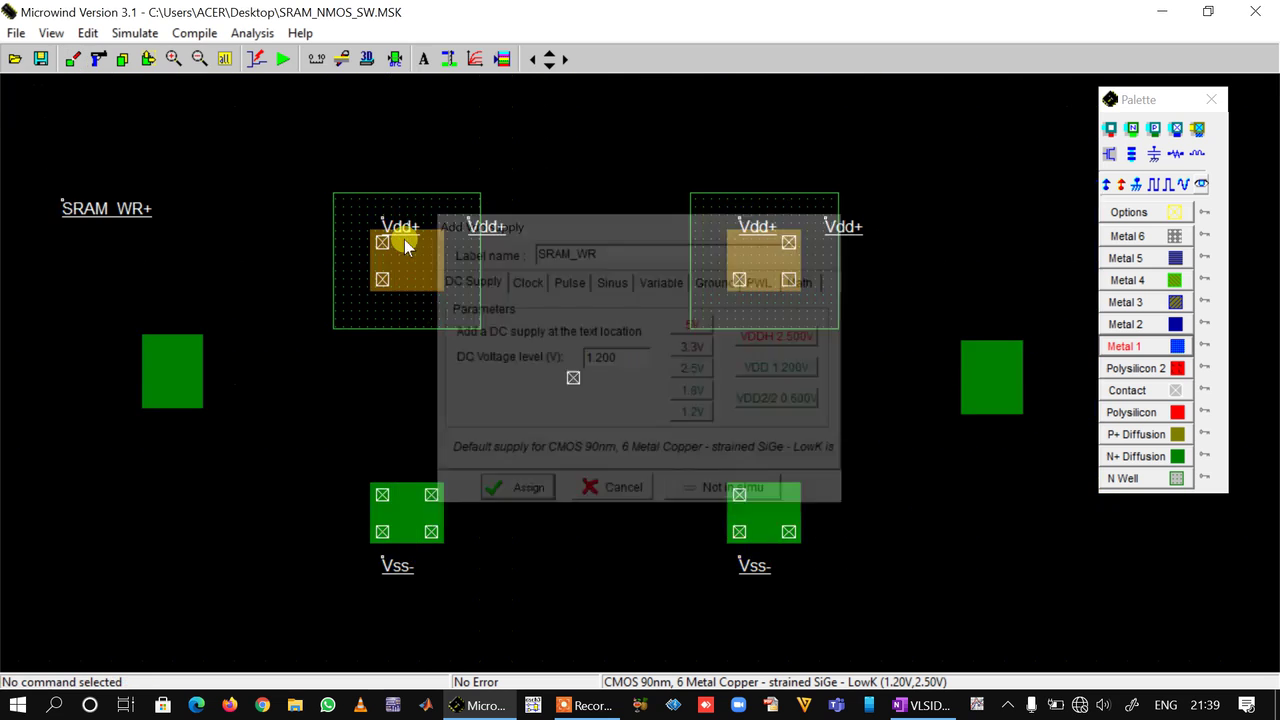
- Add a label named SRAM_RD, visible in simulation, near the upper end of the right vertical Metal 1 bar
{"action": "left_click_drag", "start_coordinate": [1080, 104], "coordinate": [243, 192]}
{"action": "left_click", "coordinate": [326, 274]}
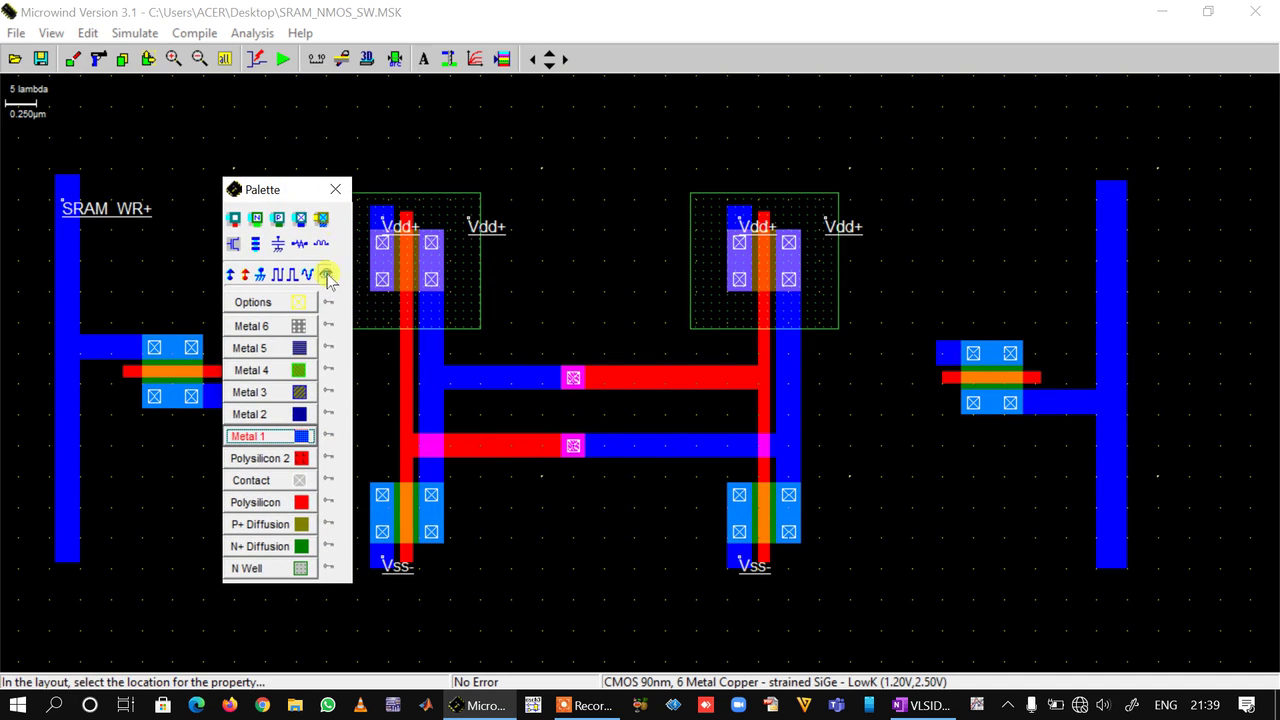
{"action": "left_click", "coordinate": [1113, 223]}
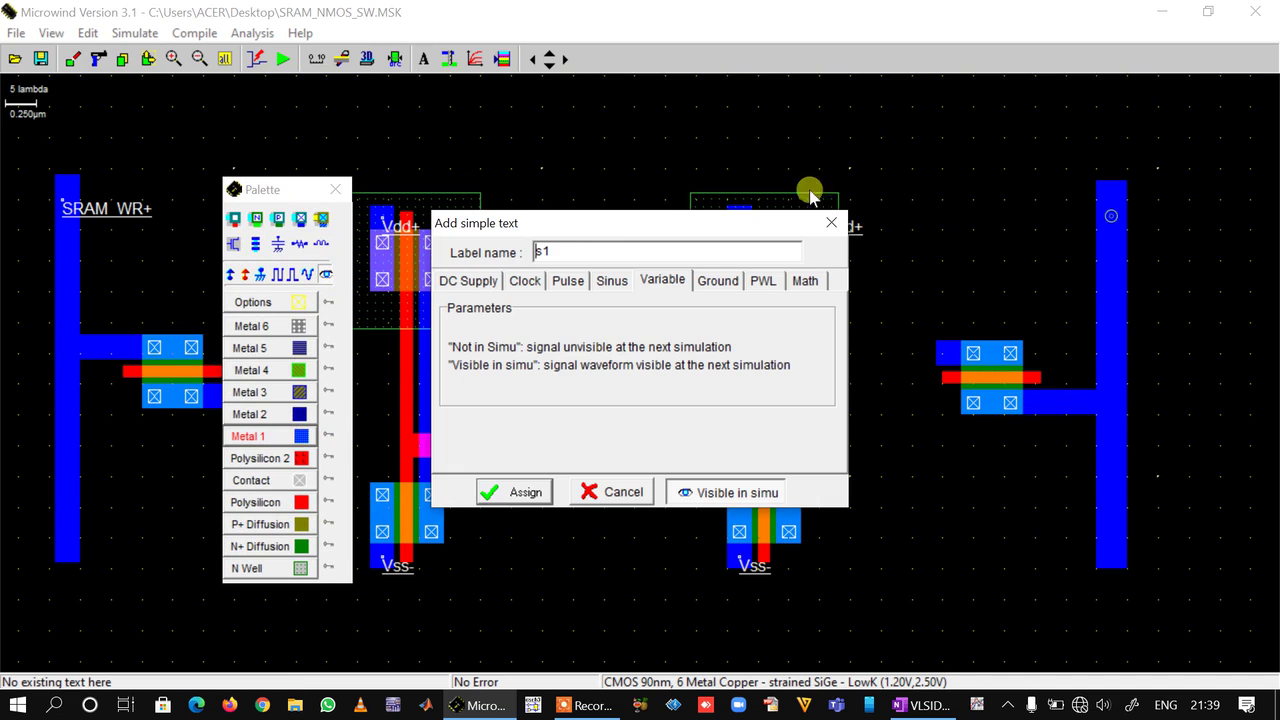
{"action": "double_click", "coordinate": [616, 249]}
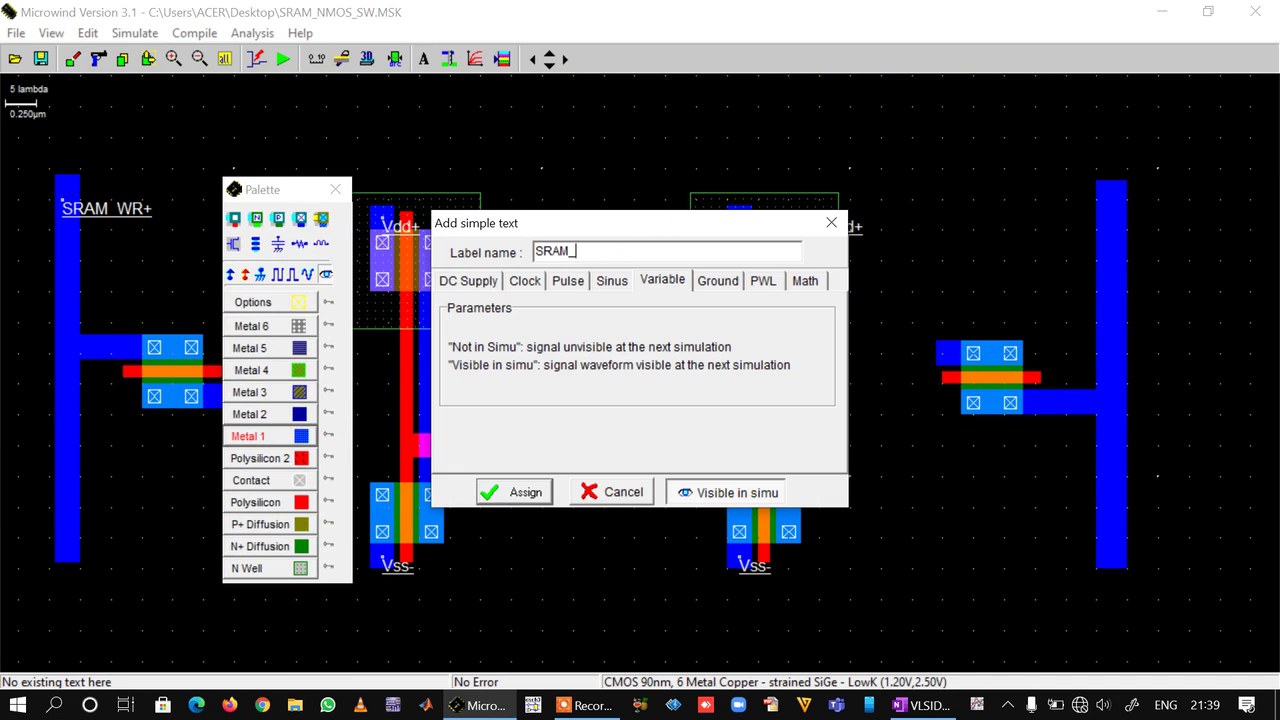
{"action": "key", "text": "Return"}
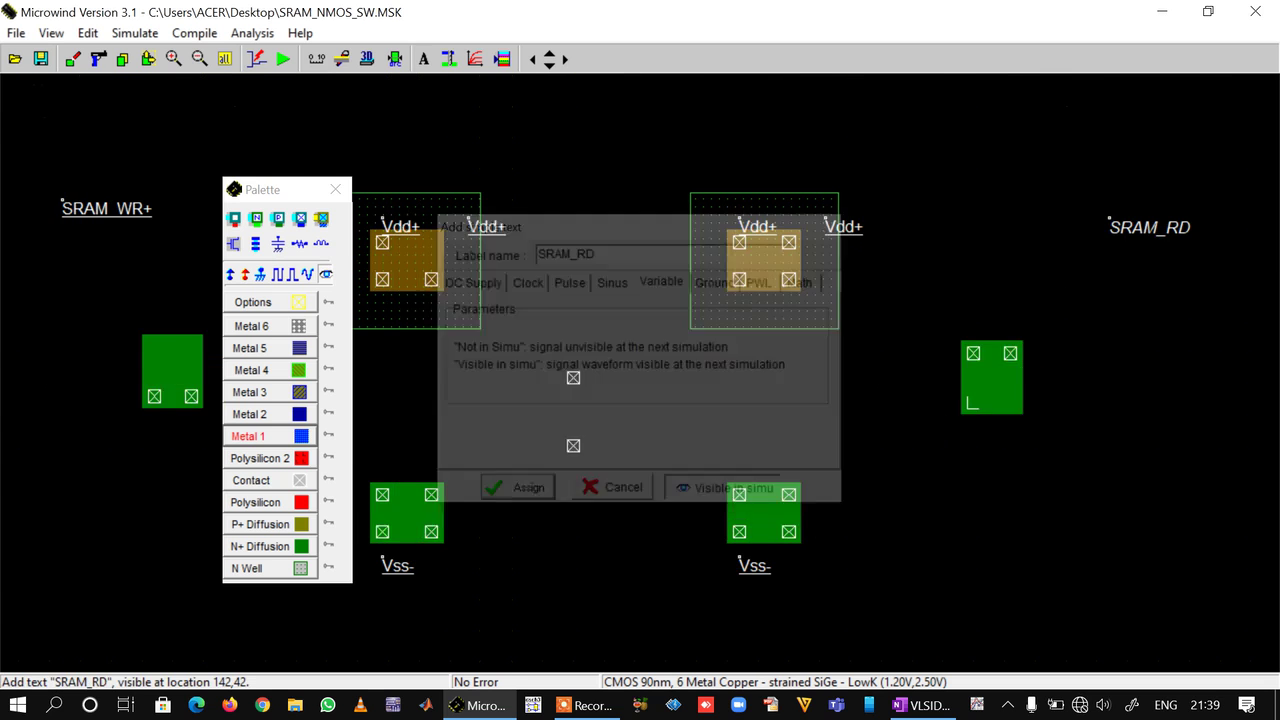
{"action": "left_click", "coordinate": [335, 190]}
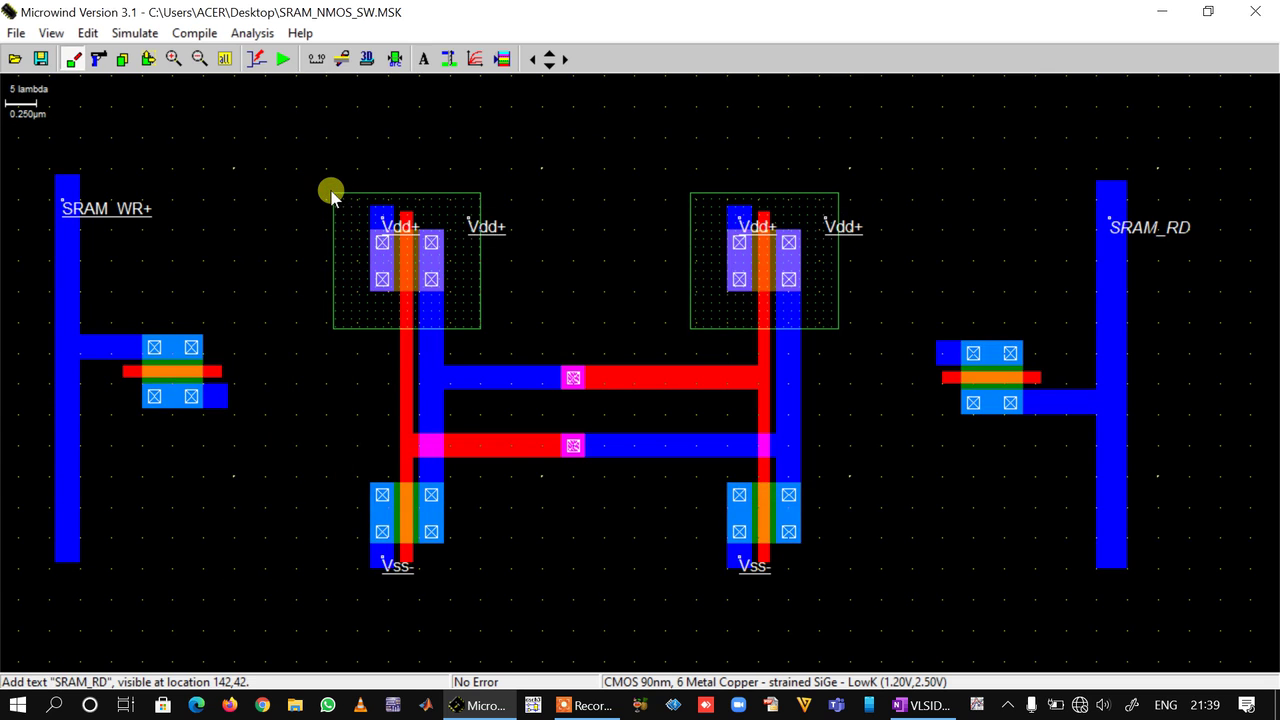
- Switch to the OneNote notebook to examine how switch N1 connects to the inverter gates, and return to the Microwind layout
{"action": "key", "text": "alt+Tab"}
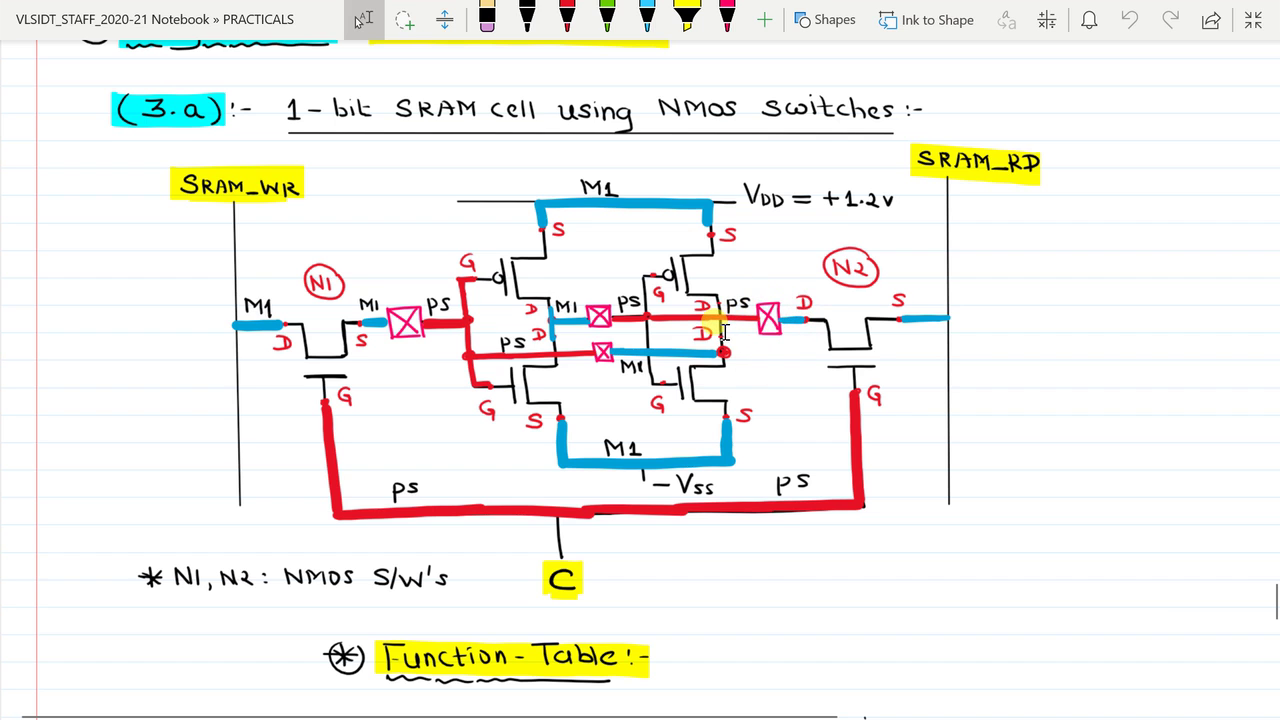
{"action": "key", "text": "alt+Tab"}
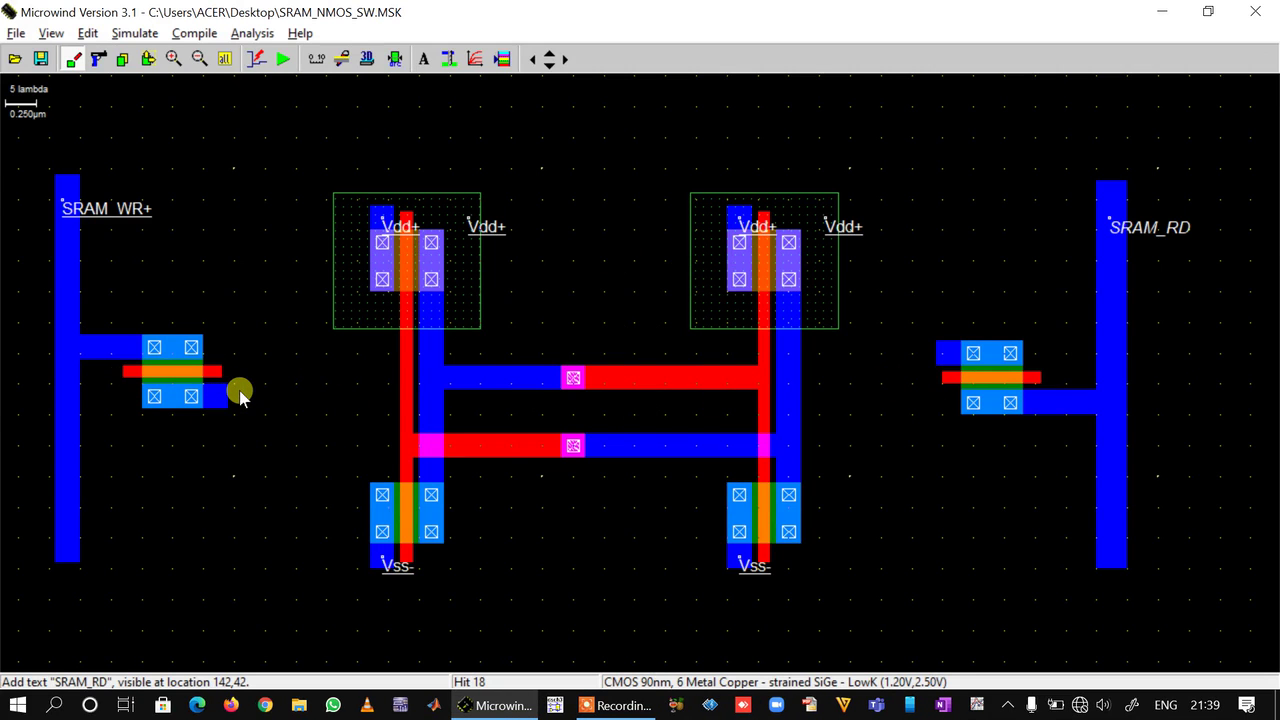
{"action": "key", "text": "alt+Tab"}
{"action": "key", "text": "alt+Tab"}
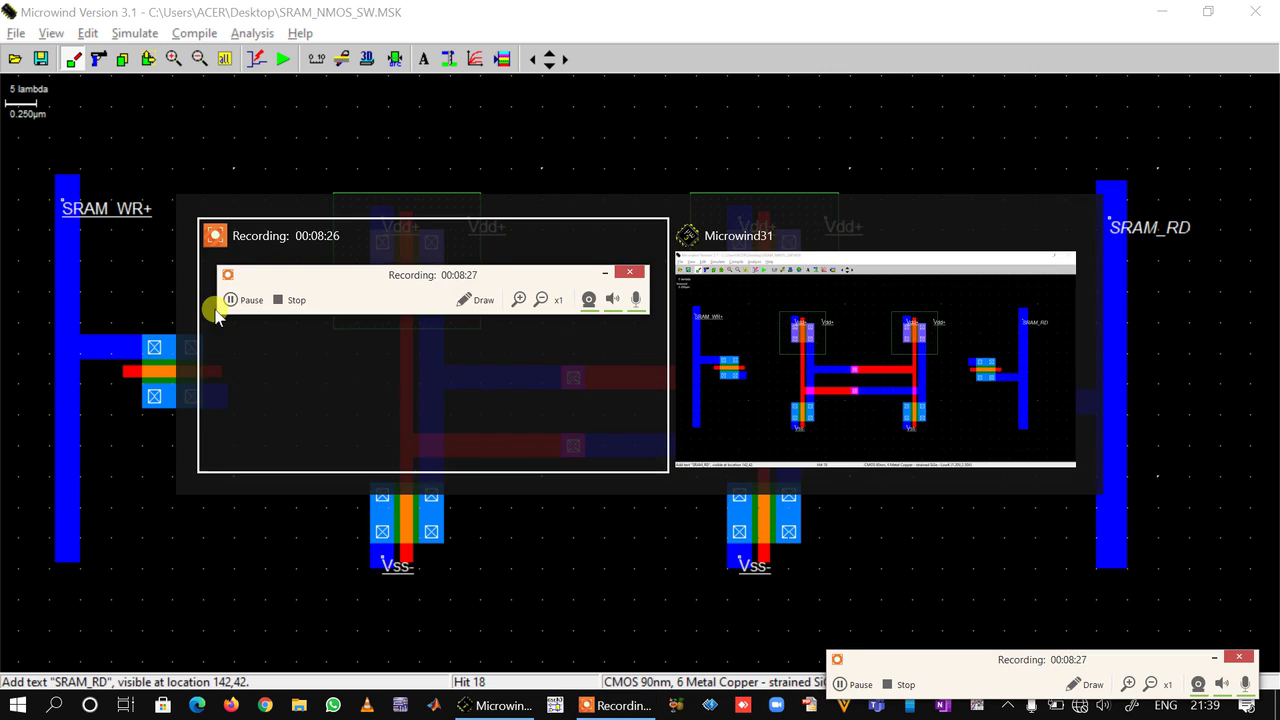
{"action": "key", "text": "alt+Tab"}
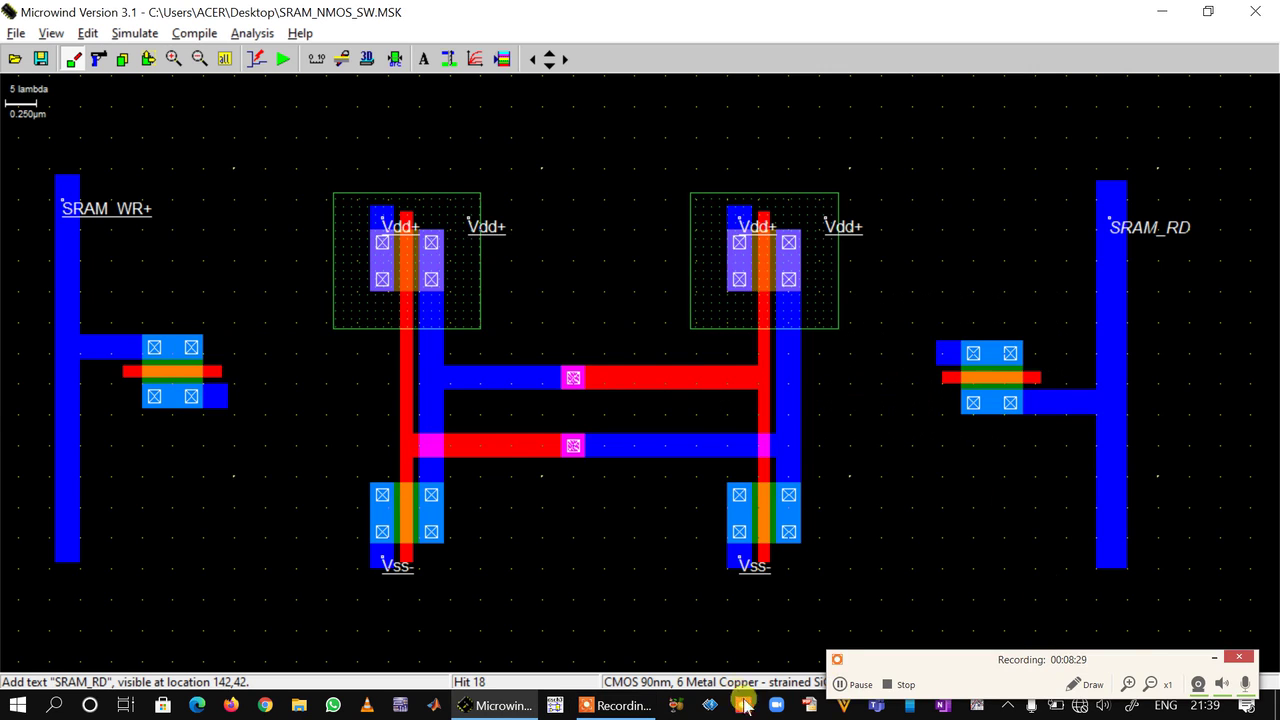
{"action": "left_click", "coordinate": [1214, 658]}
{"action": "left_click", "coordinate": [942, 706]}
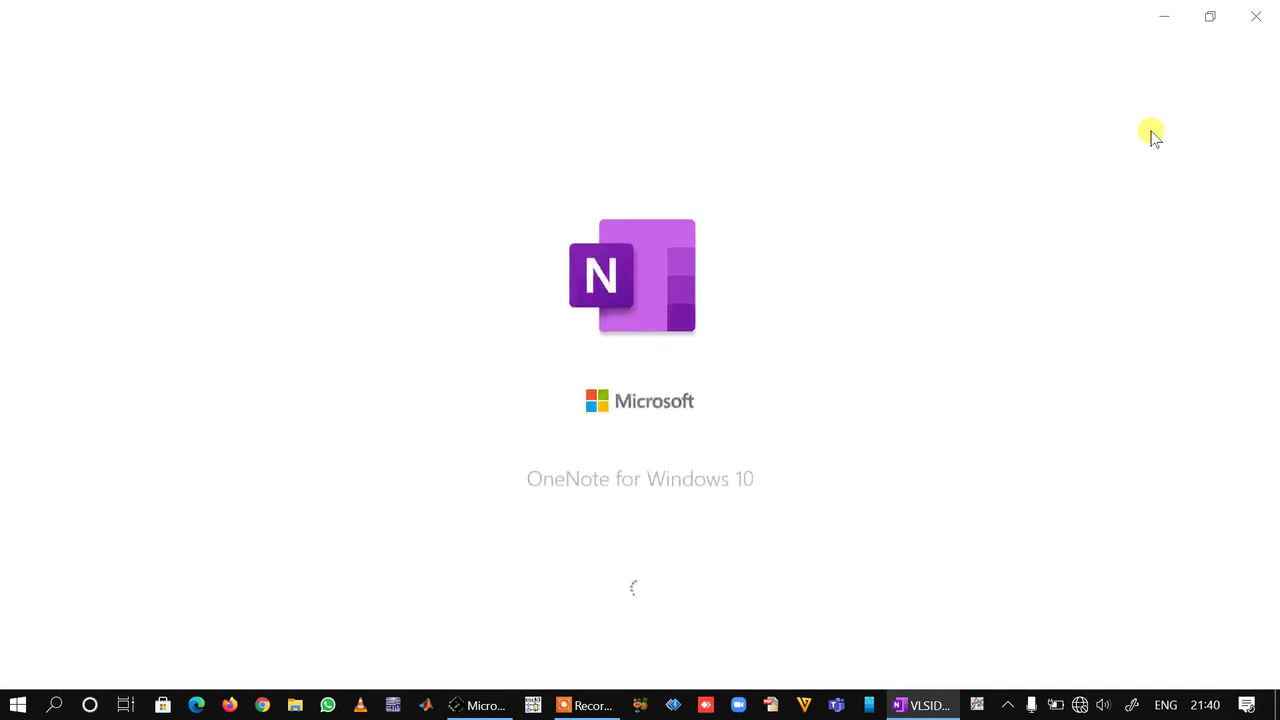
{"action": "left_click", "coordinate": [1223, 51]}
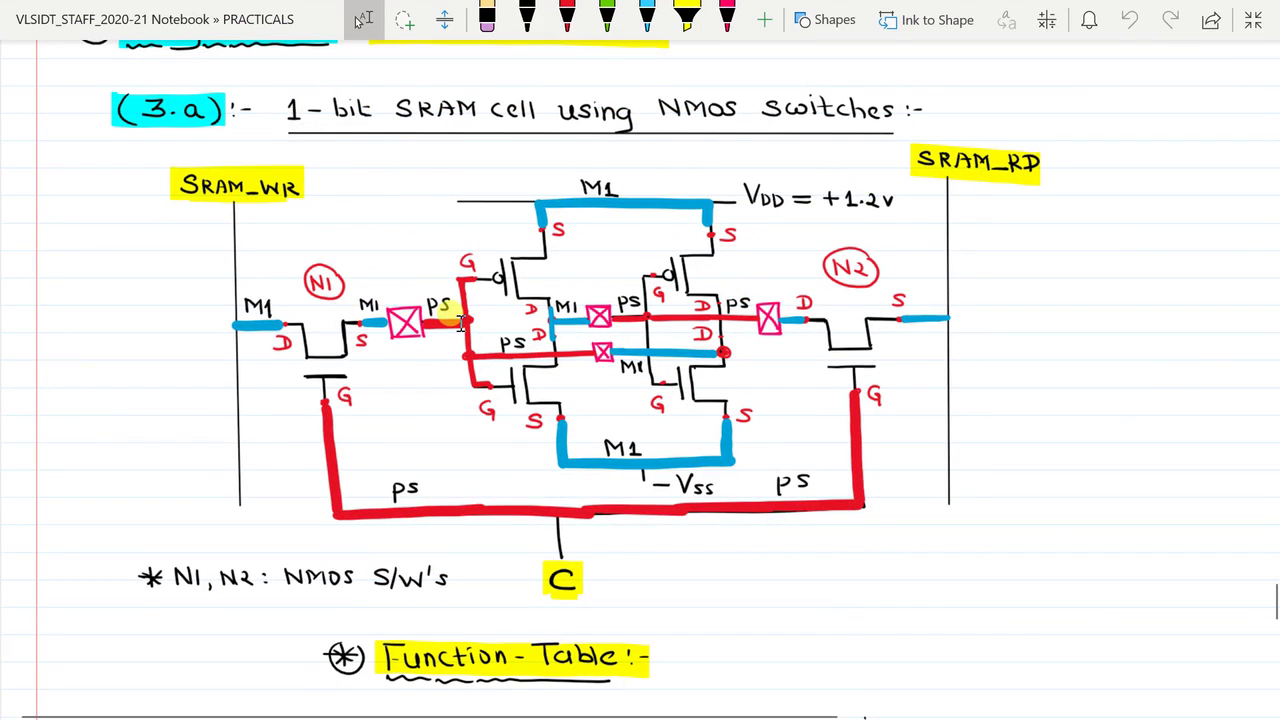
{"action": "key", "text": "alt+Tab"}
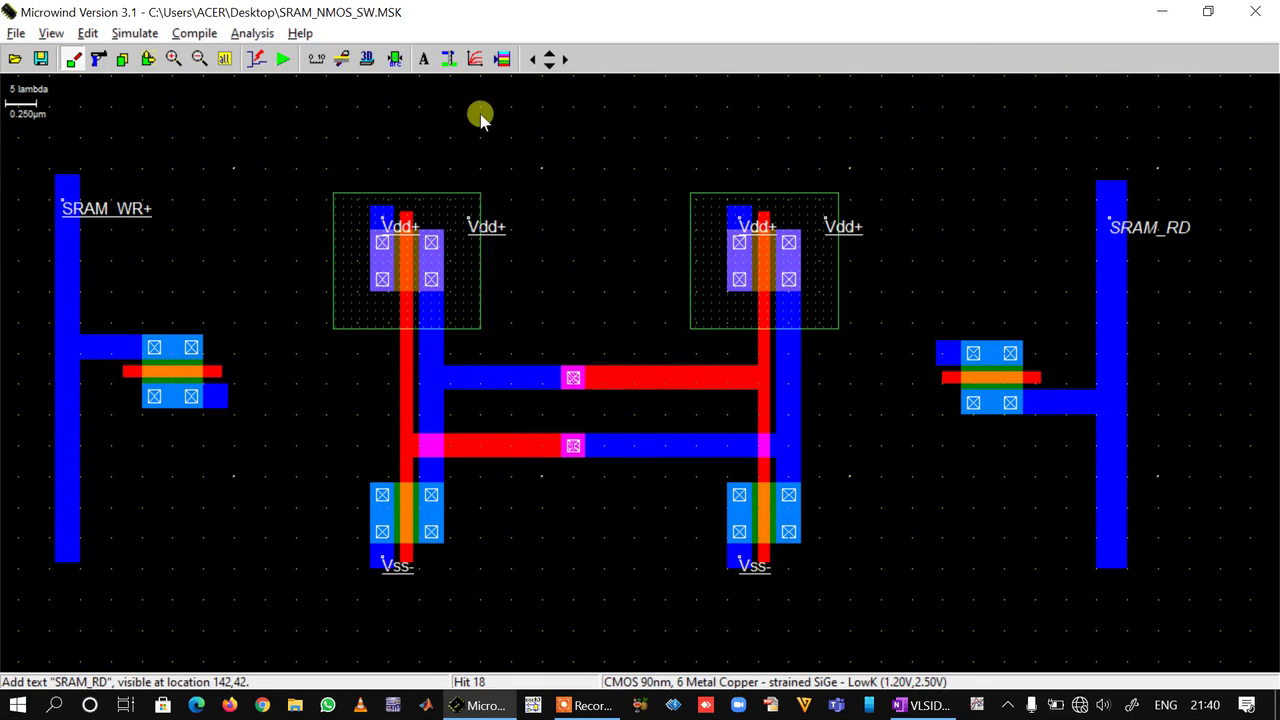
- Place a Poly to Metal 1 contact beside the left switch and join it to the switch's lower terminal in Metal 1
{"action": "left_click", "coordinate": [501, 58]}
{"action": "left_click_drag", "start_coordinate": [272, 196], "coordinate": [1047, 137]}
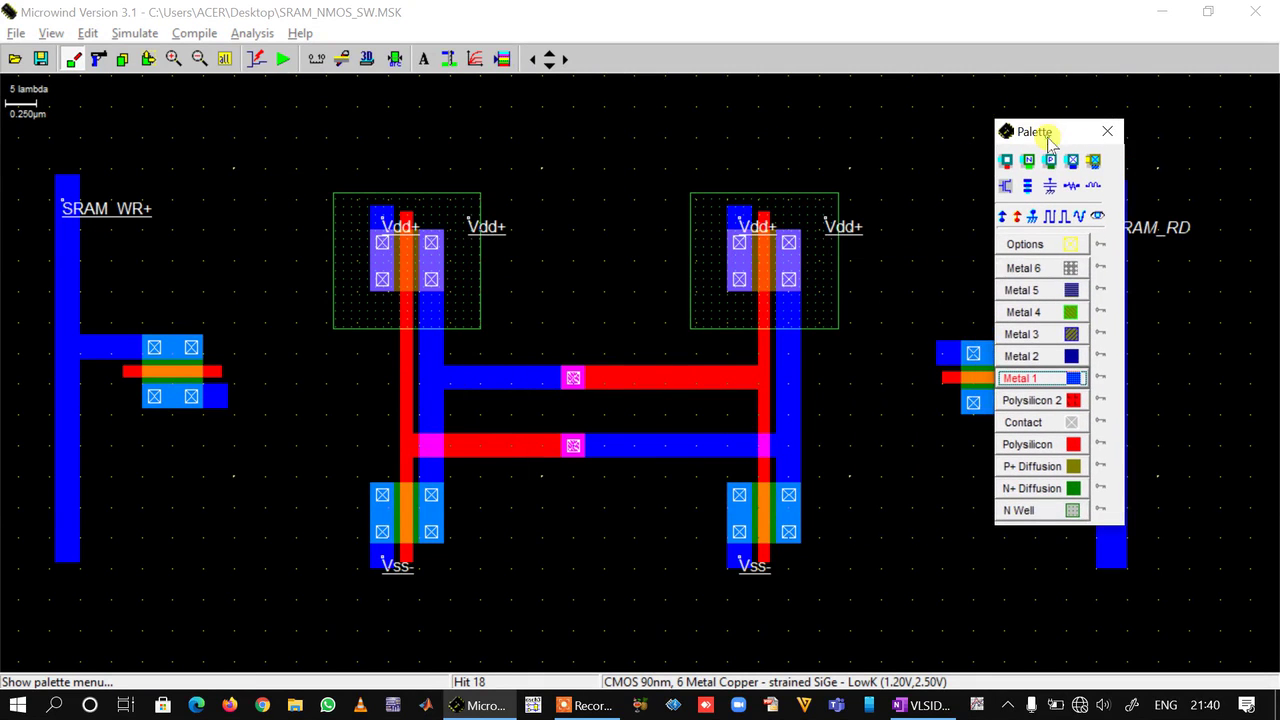
{"action": "left_click", "coordinate": [1030, 187]}
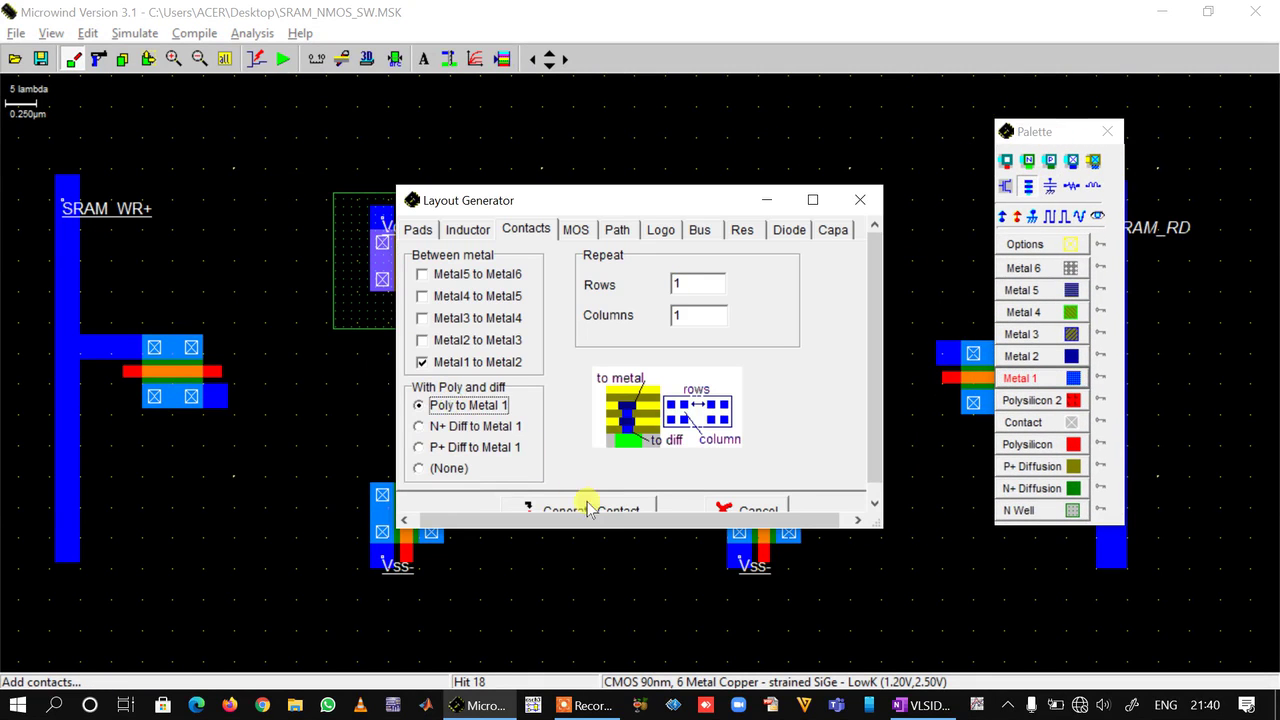
{"action": "left_click", "coordinate": [586, 503]}
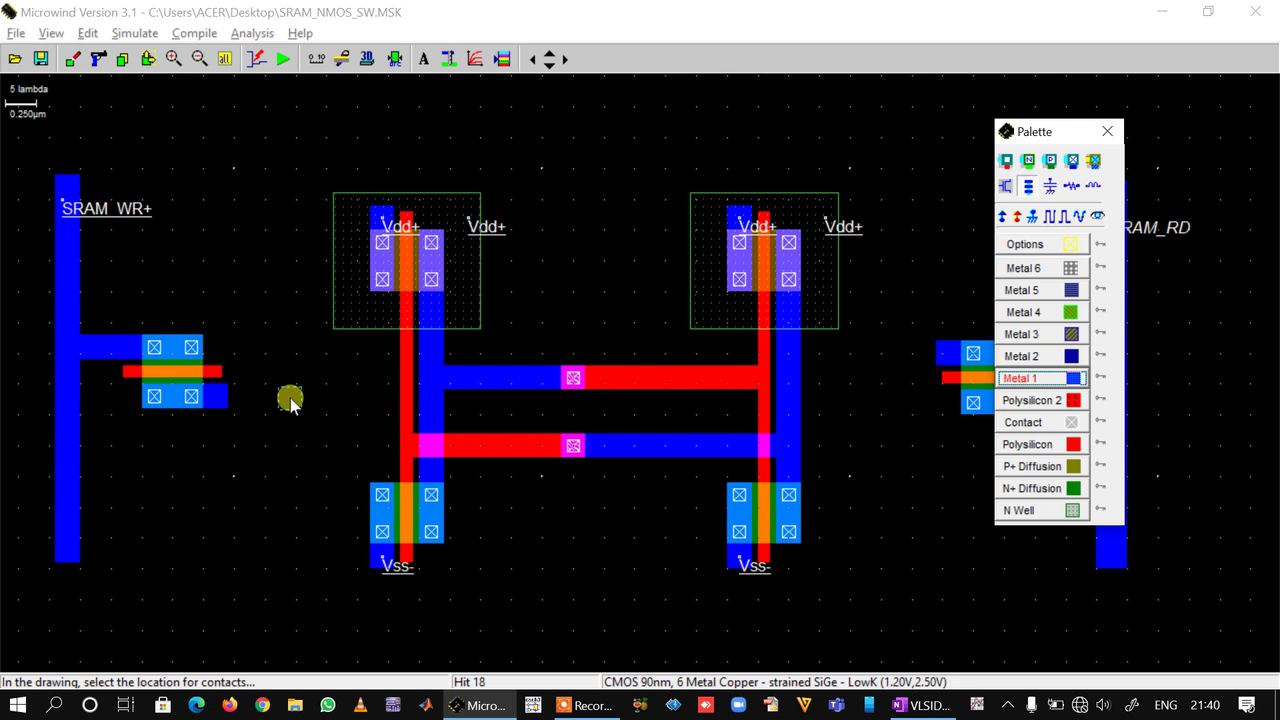
{"action": "left_click", "coordinate": [290, 397]}
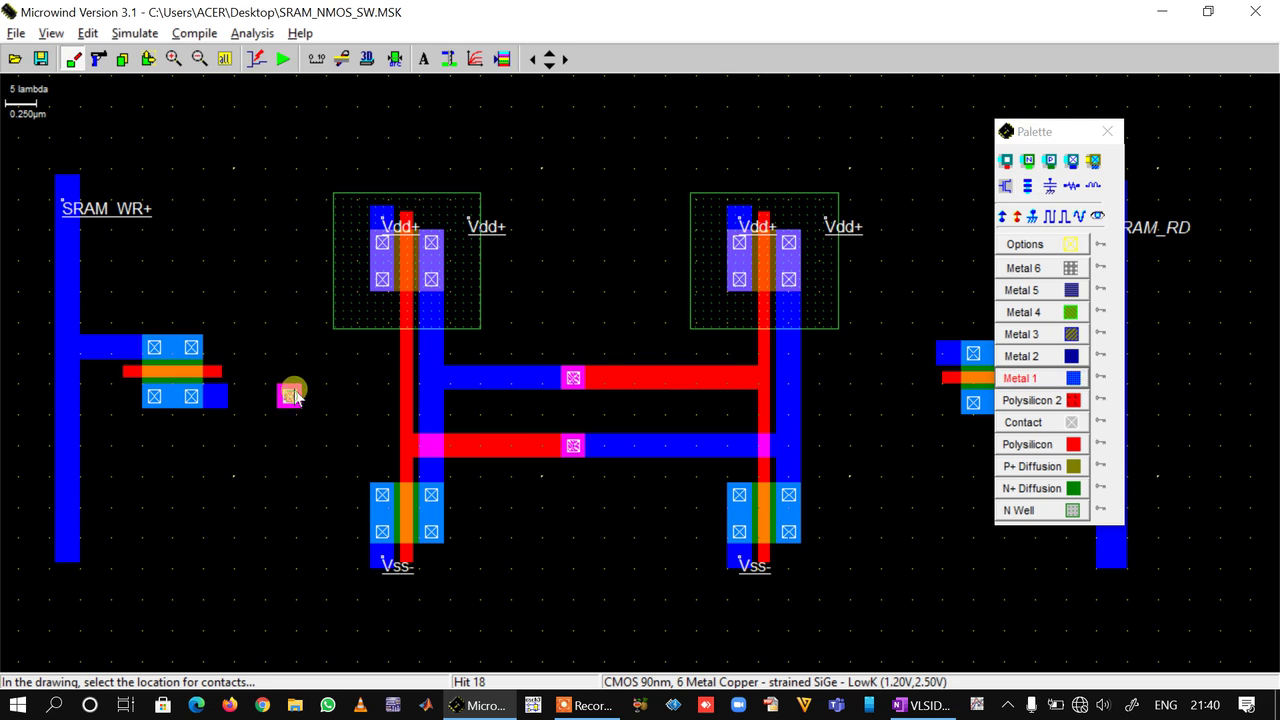
{"action": "left_click", "coordinate": [1037, 380]}
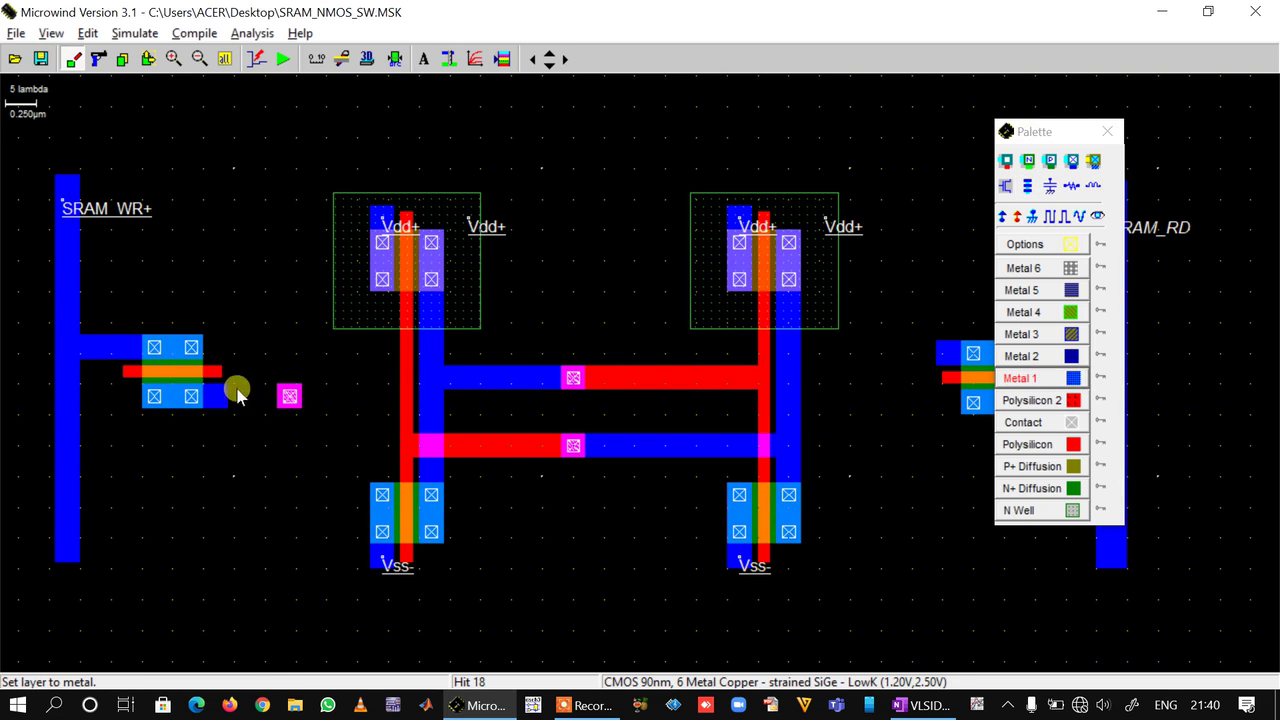
- Try a thin polysilicon strip from the new contact toward the left inverter's gate, and remove it
{"action": "left_click_drag", "start_coordinate": [303, 385], "coordinate": [357, 411]}
{"action": "left_click", "coordinate": [1020, 444]}
{"action": "left_click", "coordinate": [257, 59]}
{"action": "left_click", "coordinate": [340, 410]}
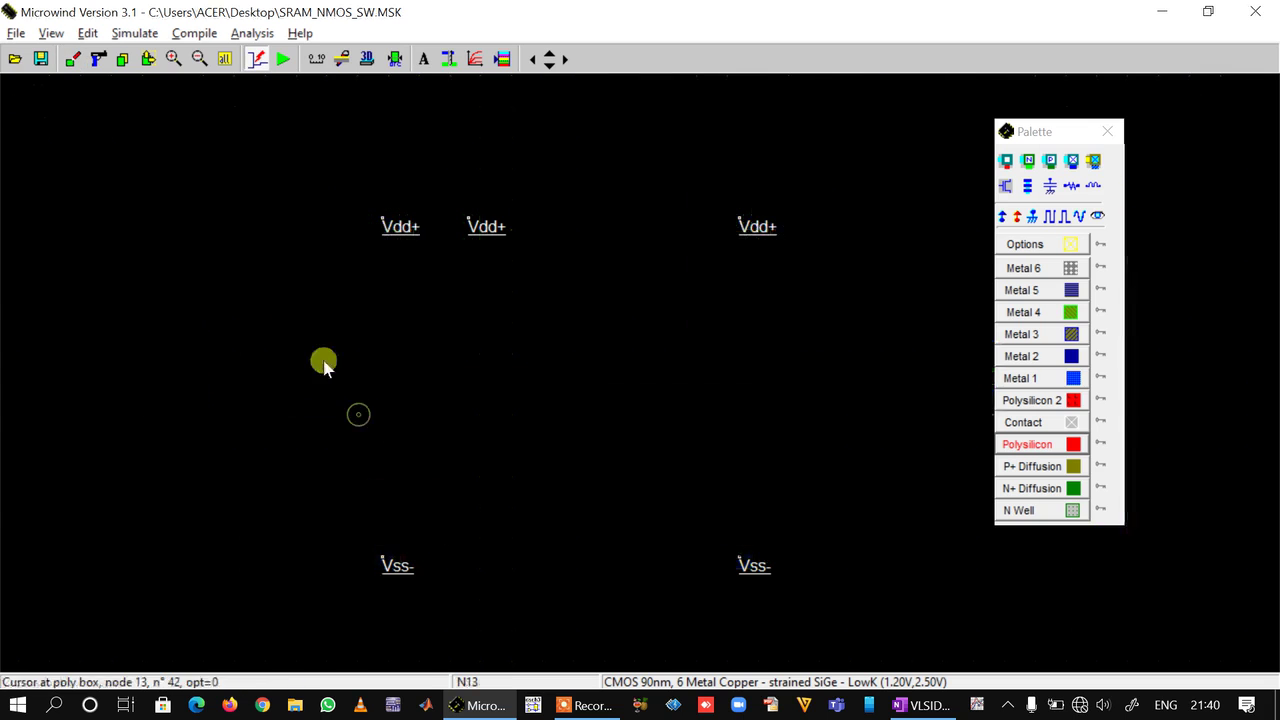
{"action": "left_click", "coordinate": [1182, 105]}
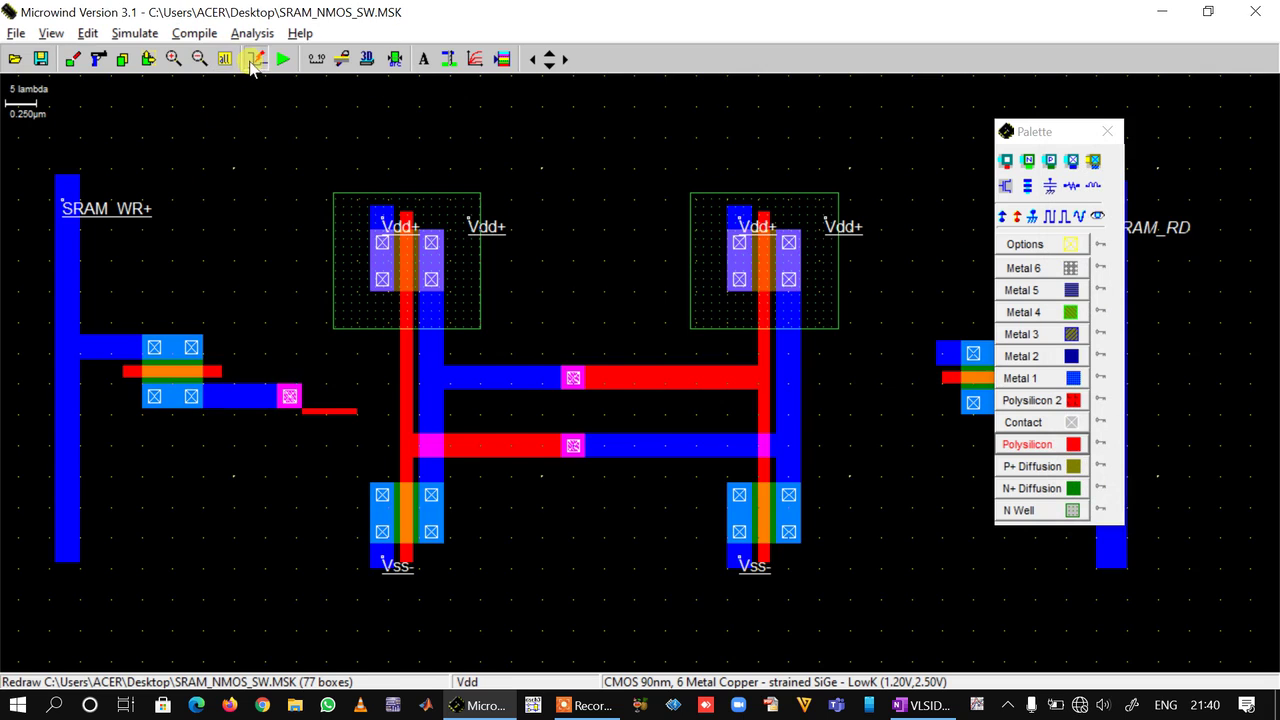
{"action": "left_click", "coordinate": [98, 59]}
{"action": "left_click", "coordinate": [349, 418]}
- Draw a polysilicon box as tall as the new contact, extending from it toward the left inverter's gate line
{"action": "left_click_drag", "start_coordinate": [1051, 134], "coordinate": [1138, 143]}
{"action": "left_click", "coordinate": [1125, 451]}
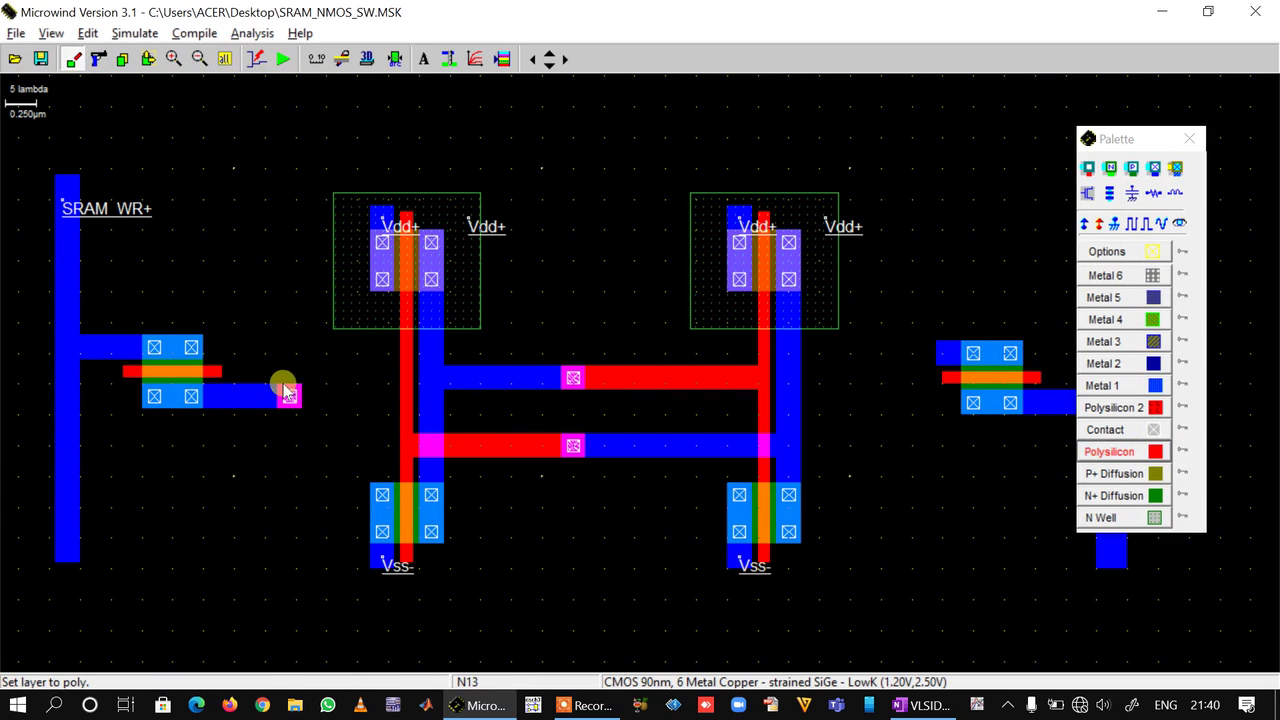
{"action": "left_click_drag", "start_coordinate": [278, 388], "coordinate": [378, 413]}
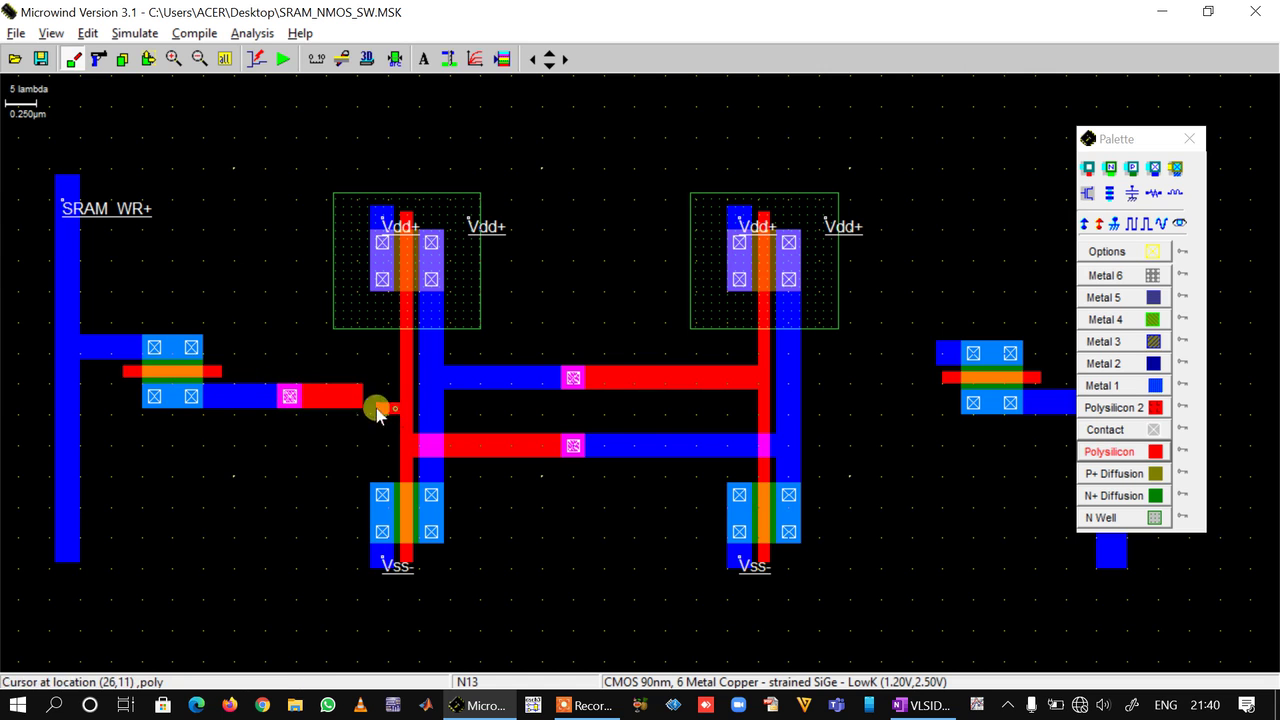
- Delete the stray polysilicon stub attached to the left inverter's vertical gate line
{"action": "left_click", "coordinate": [87, 33]}
{"action": "left_click", "coordinate": [112, 57]}
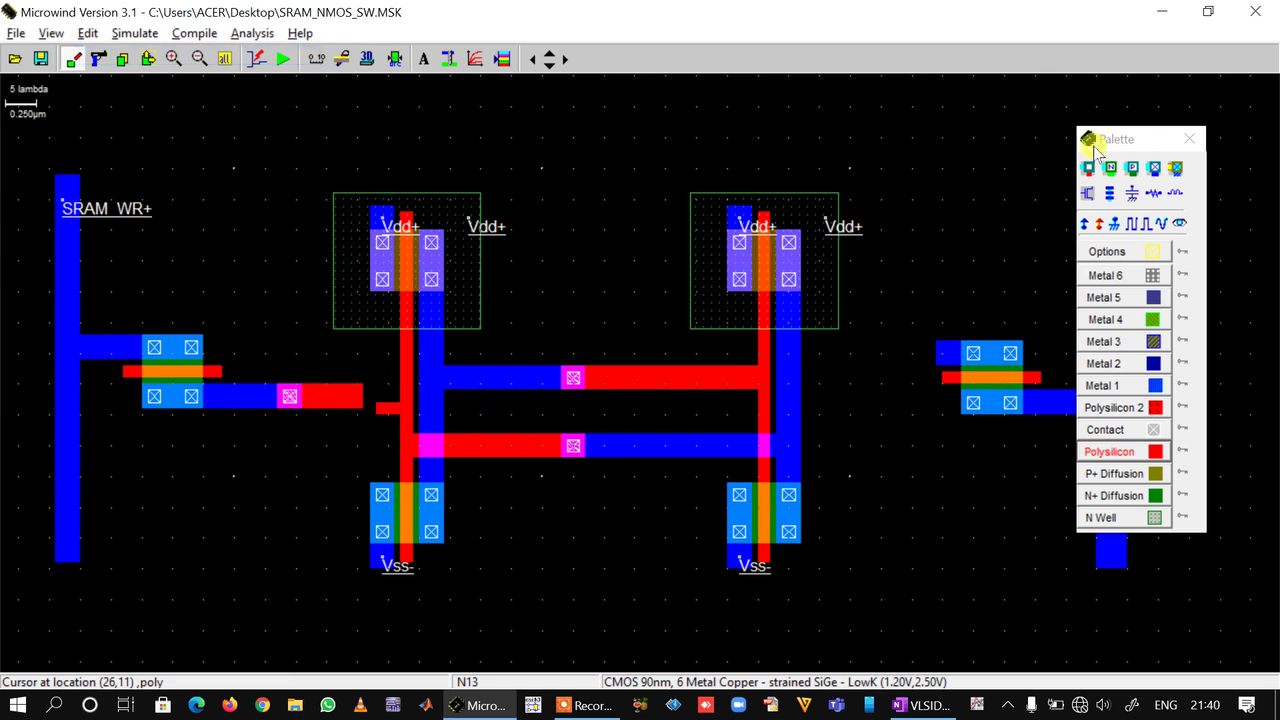
{"action": "left_click", "coordinate": [1190, 138]}
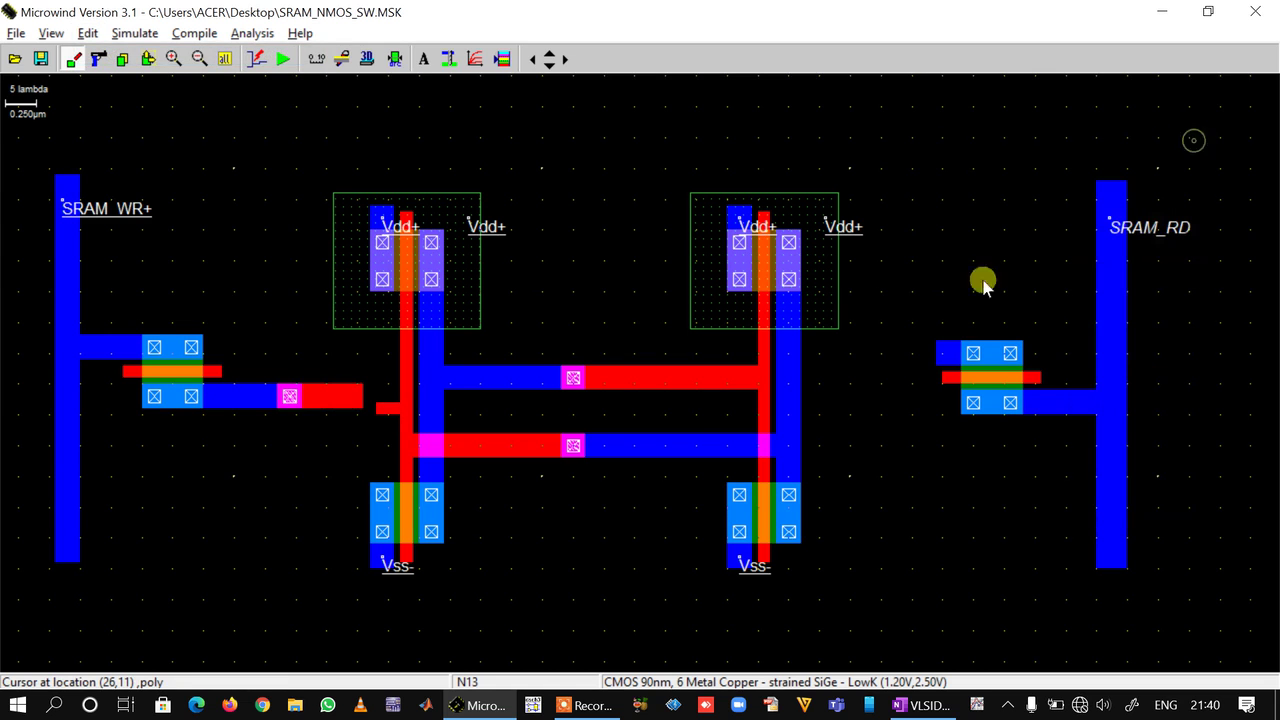
{"action": "left_click", "coordinate": [502, 58]}
{"action": "left_click", "coordinate": [1113, 455]}
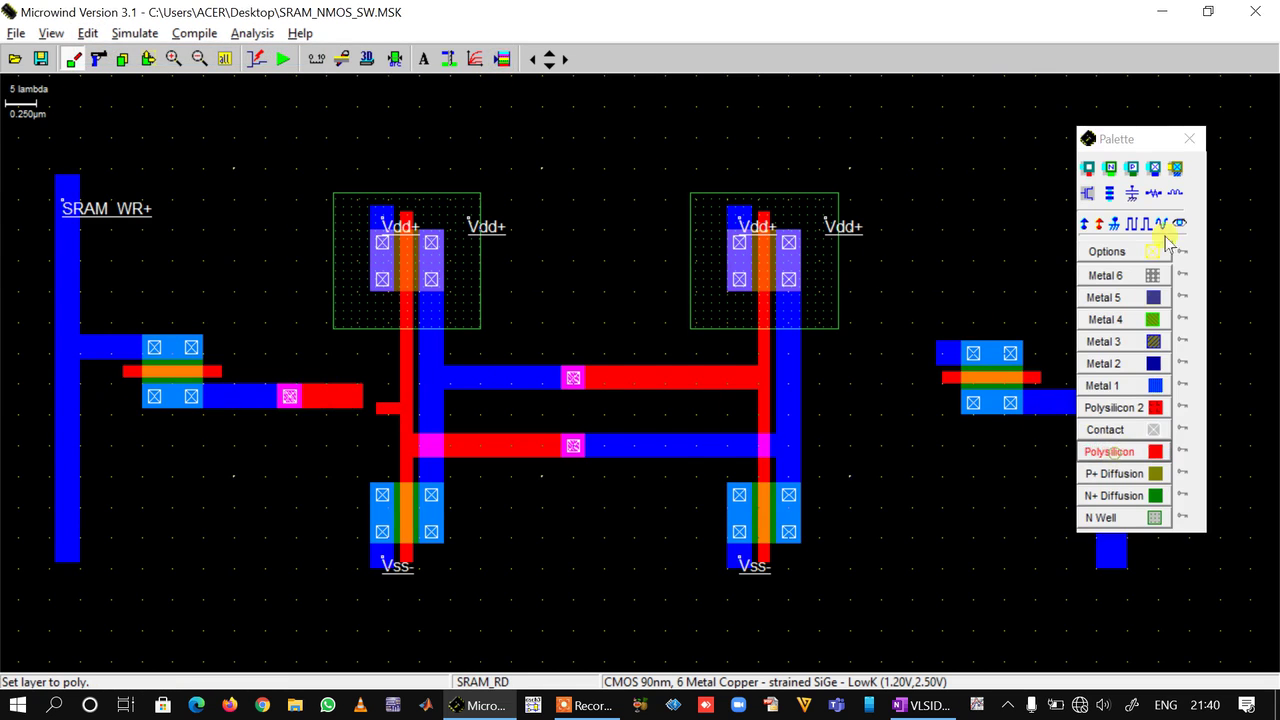
{"action": "left_click", "coordinate": [1189, 138]}
{"action": "left_click", "coordinate": [99, 58]}
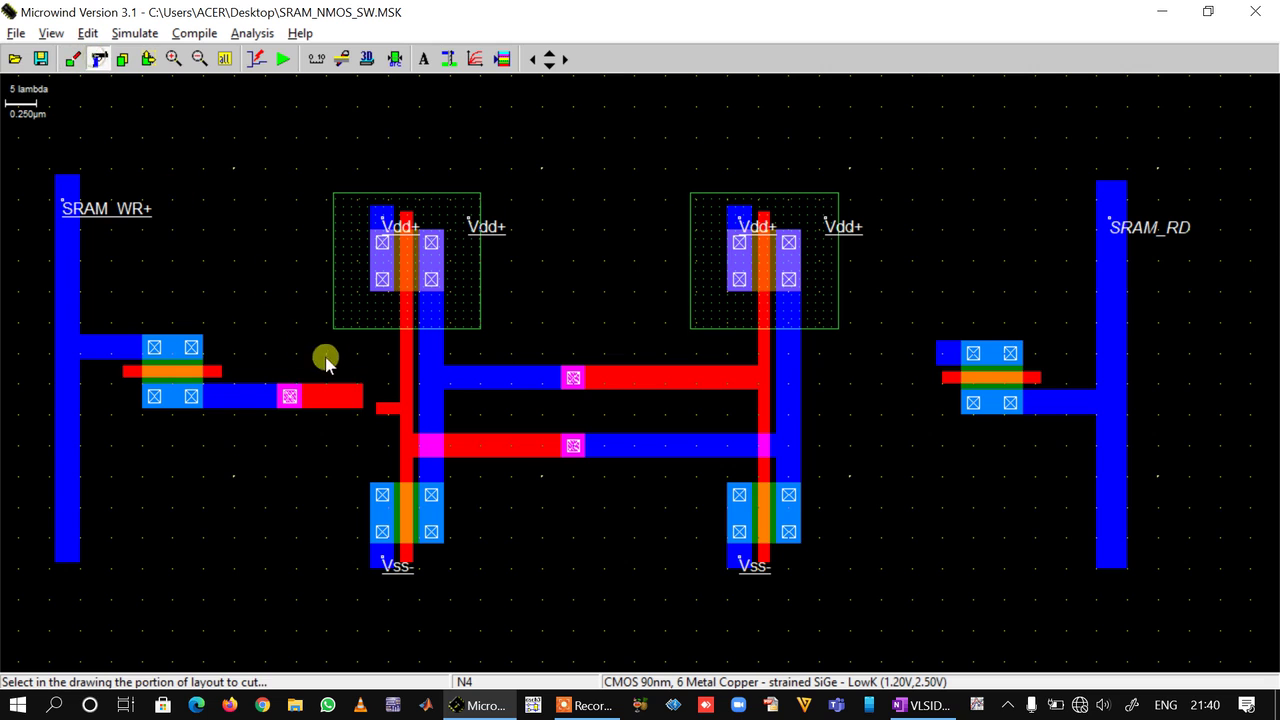
{"action": "left_click", "coordinate": [378, 409]}
- Extend the polysilicon from the left switch's contact to the left inverter's gate line with a 12 x 4 lambda box
{"action": "left_click", "coordinate": [502, 59]}
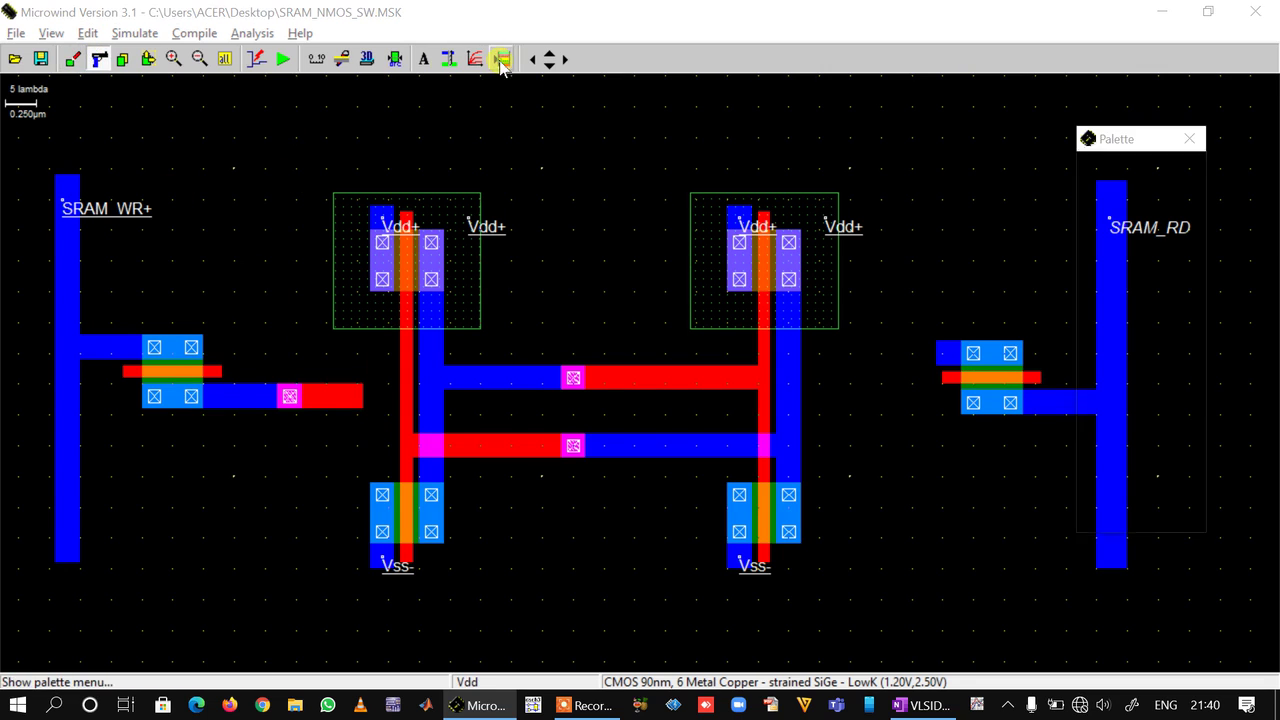
{"action": "left_click", "coordinate": [1110, 452]}
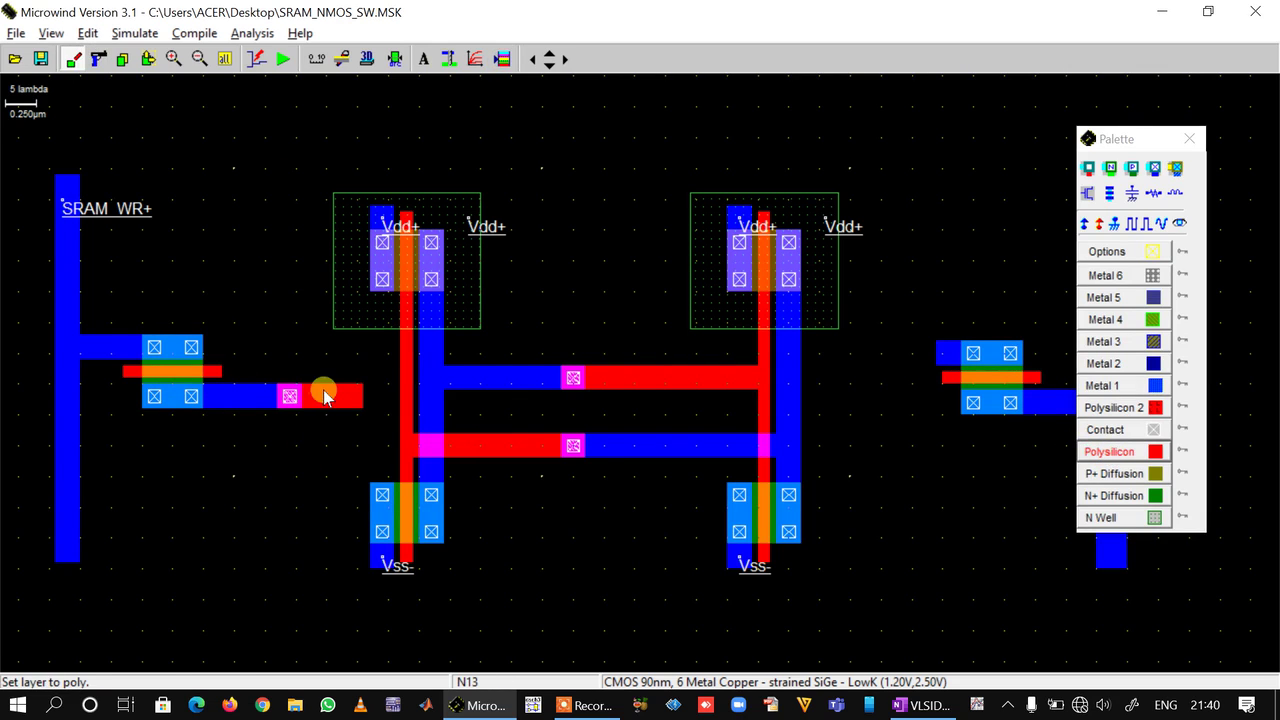
{"action": "left_click_drag", "start_coordinate": [327, 388], "coordinate": [402, 408]}
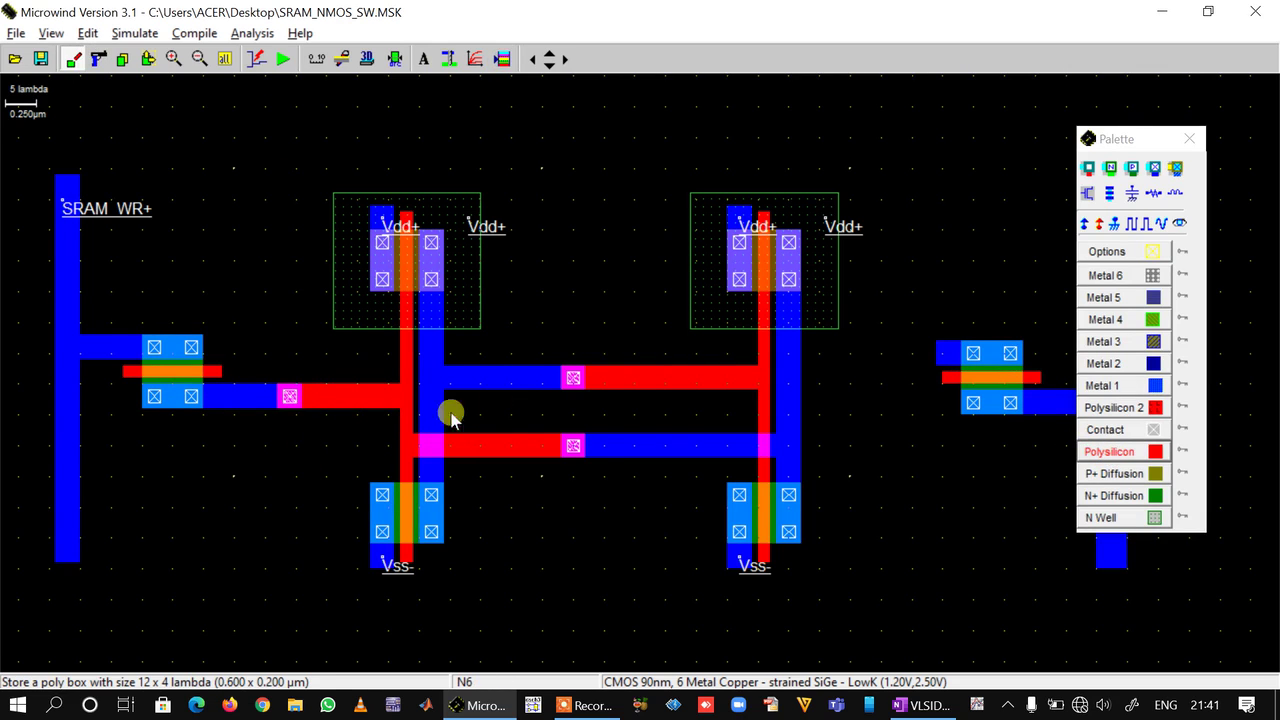
{"action": "left_click_drag", "start_coordinate": [1149, 140], "coordinate": [1083, 143]}
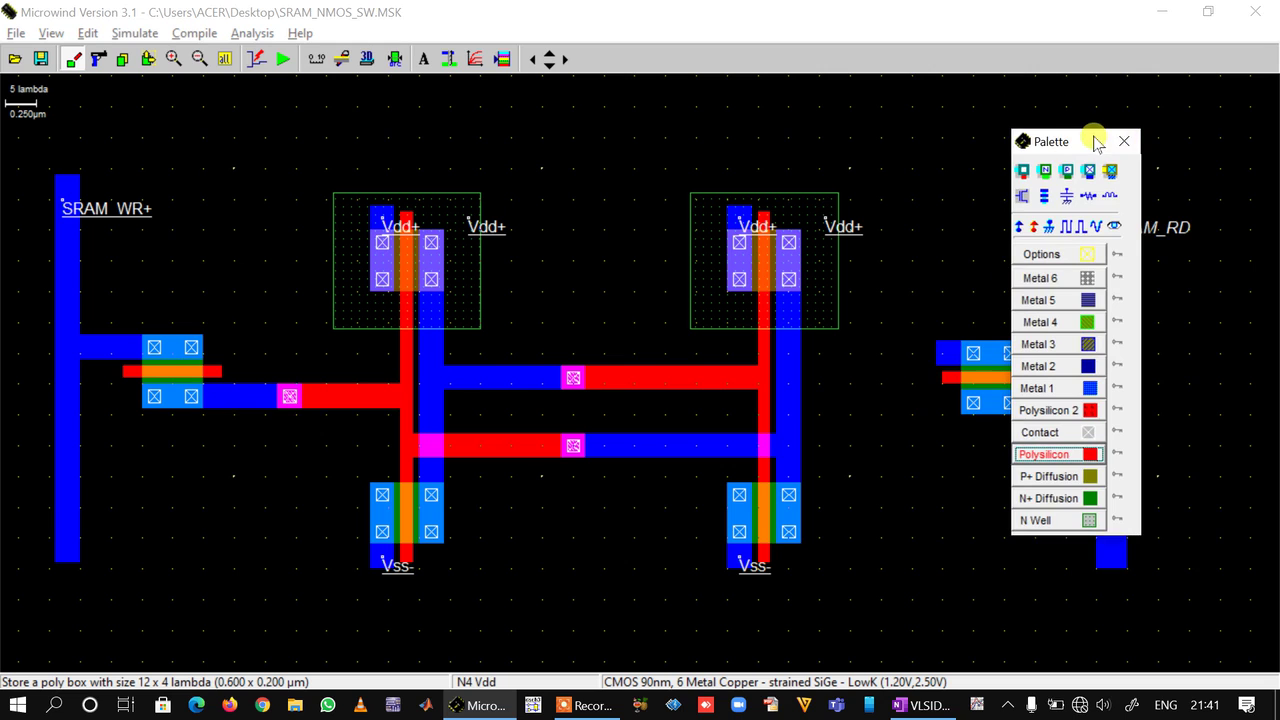
- Place a 1 x 1 Poly to Metal 1 contact between the right inverter and the right NMOS switch, level with the switch's upper metal stub
{"action": "left_click_drag", "start_coordinate": [1094, 141], "coordinate": [1005, 182]}
{"action": "left_click", "coordinate": [1027, 185]}
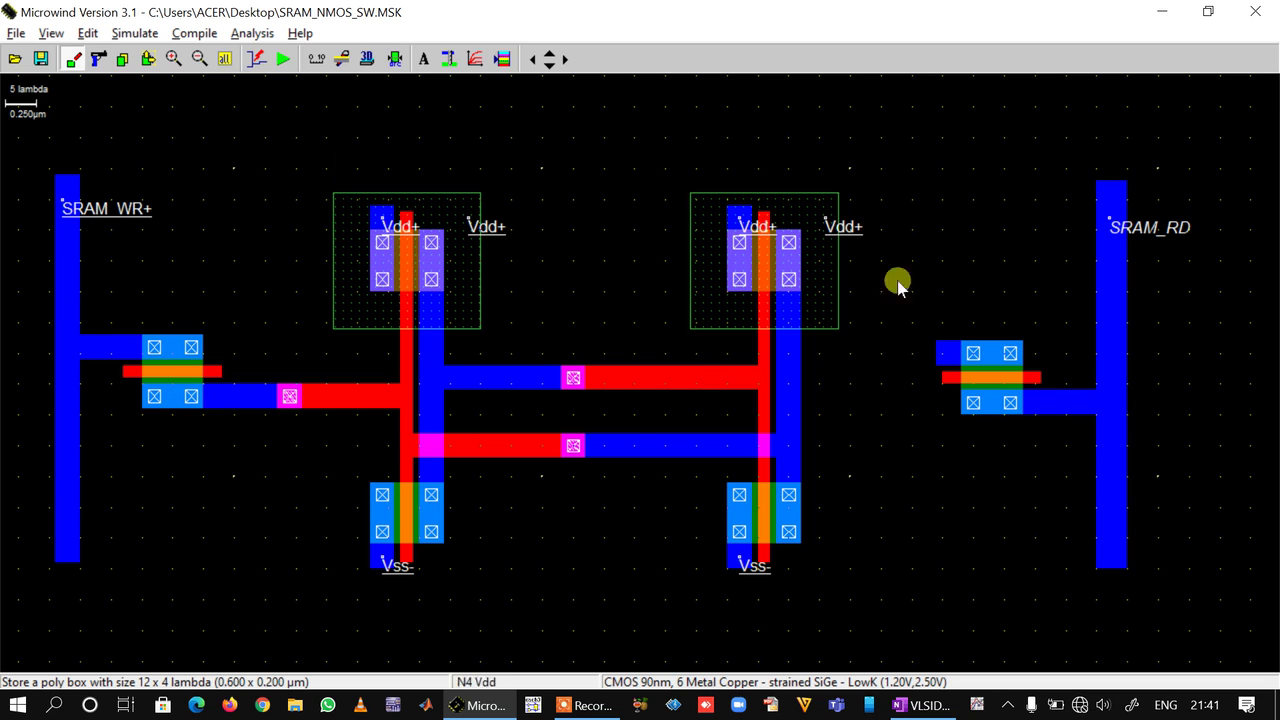
{"action": "left_click", "coordinate": [502, 59]}
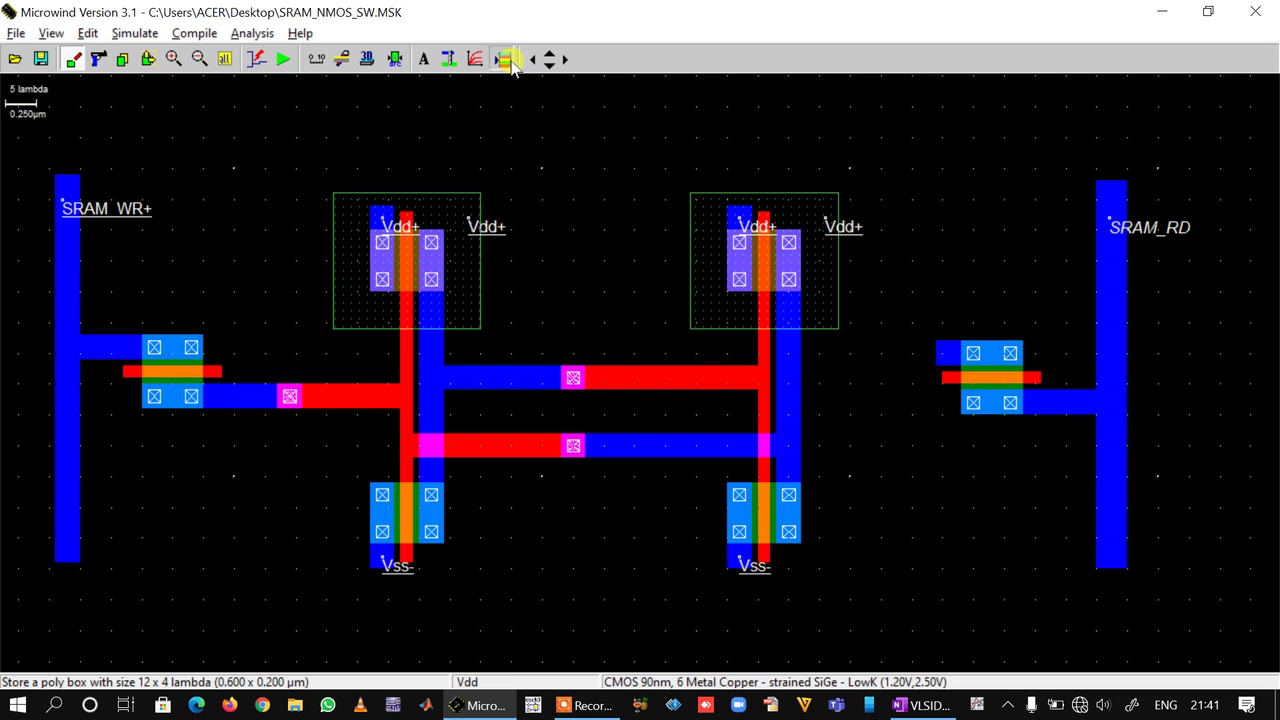
{"action": "left_click", "coordinate": [960, 237]}
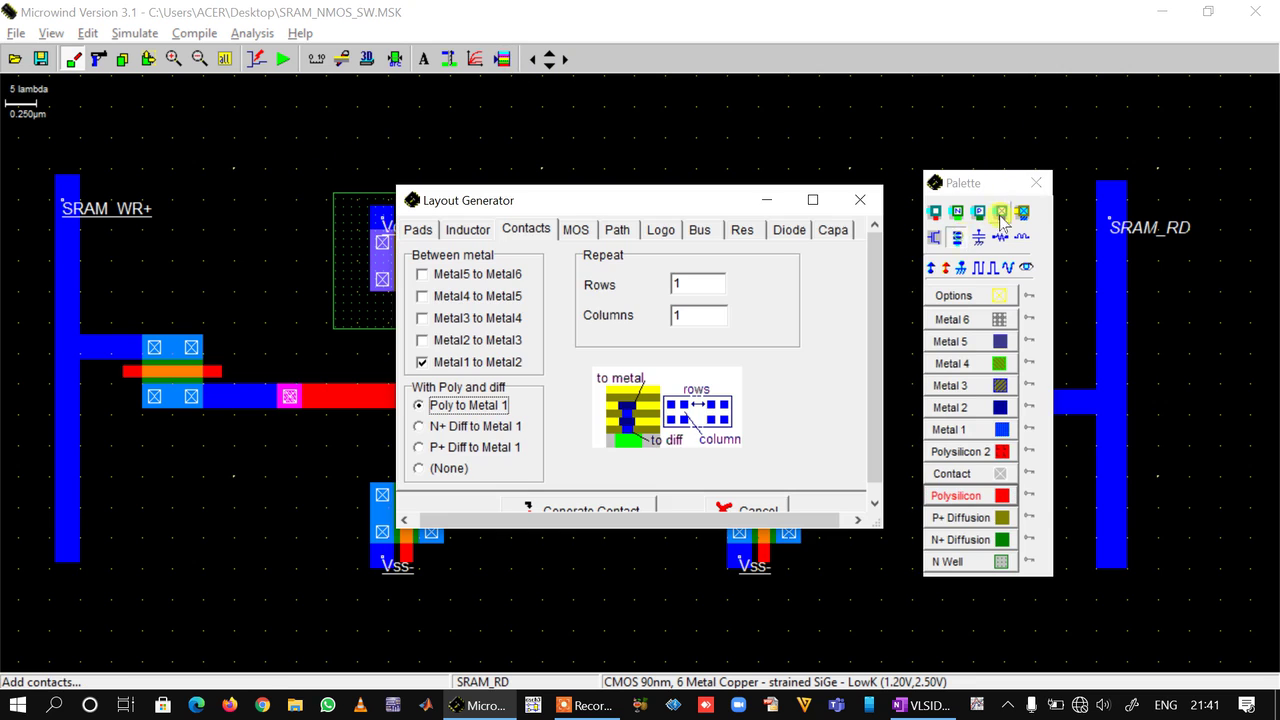
{"action": "left_click", "coordinate": [585, 497]}
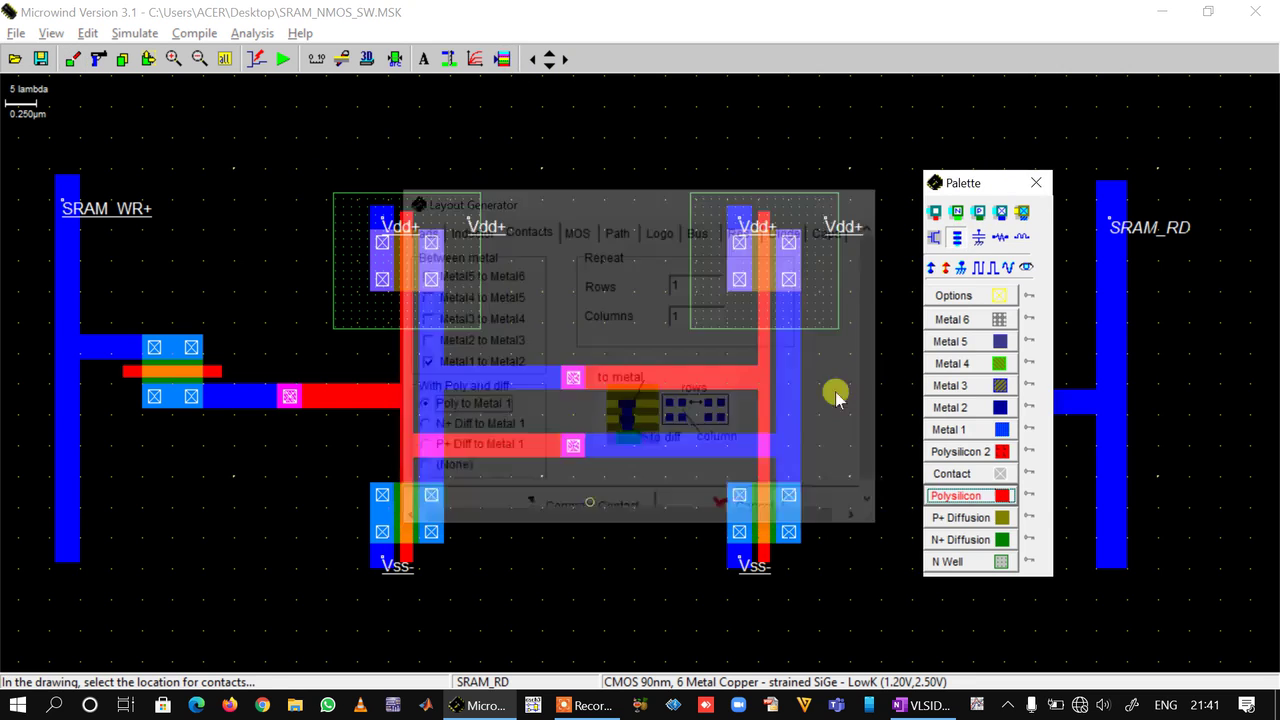
{"action": "left_click", "coordinate": [1036, 182]}
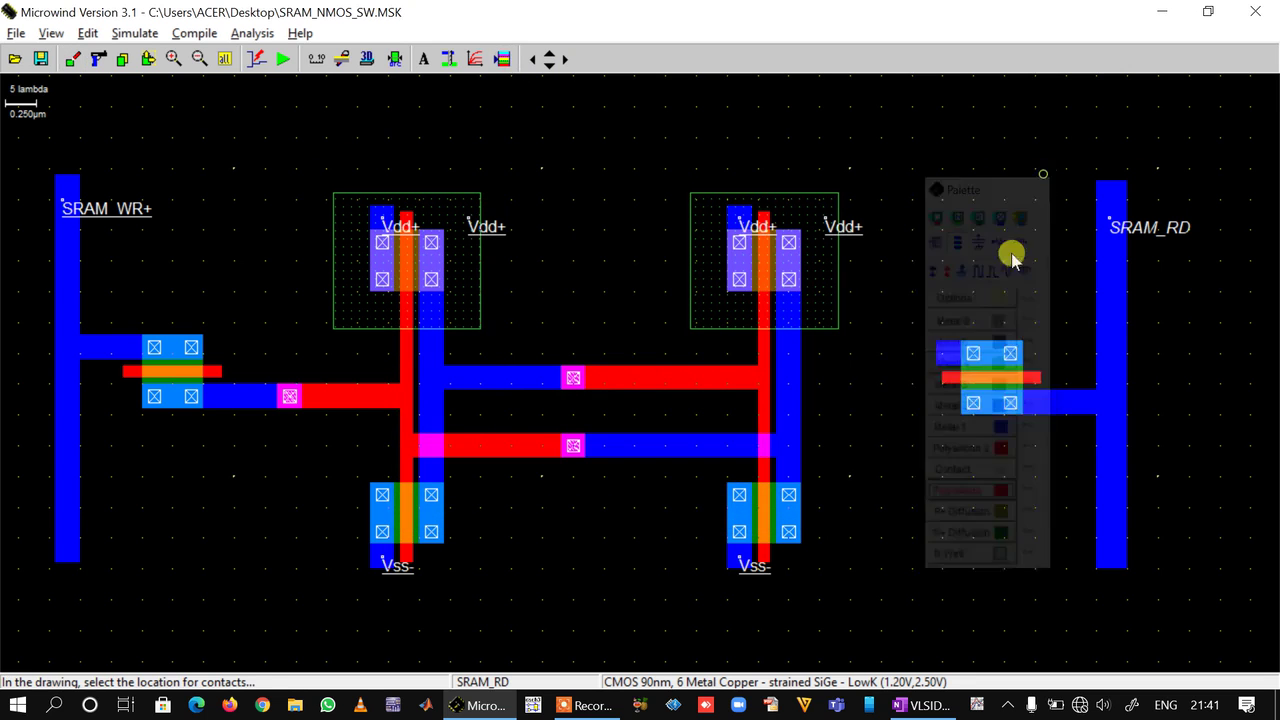
{"action": "left_click", "coordinate": [891, 356]}
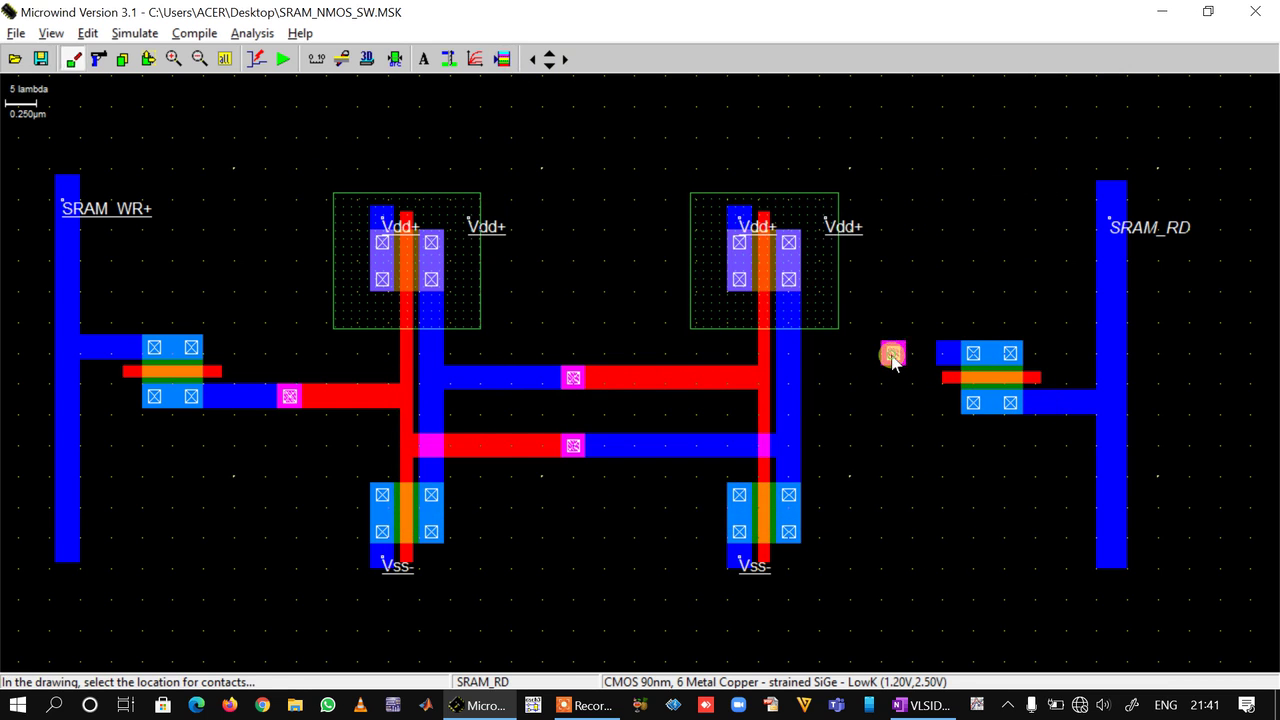
- Join the new contact to the right NMOS switch's upper terminal with a 10 x 4 lambda Metal 1 box
{"action": "left_click", "coordinate": [502, 59]}
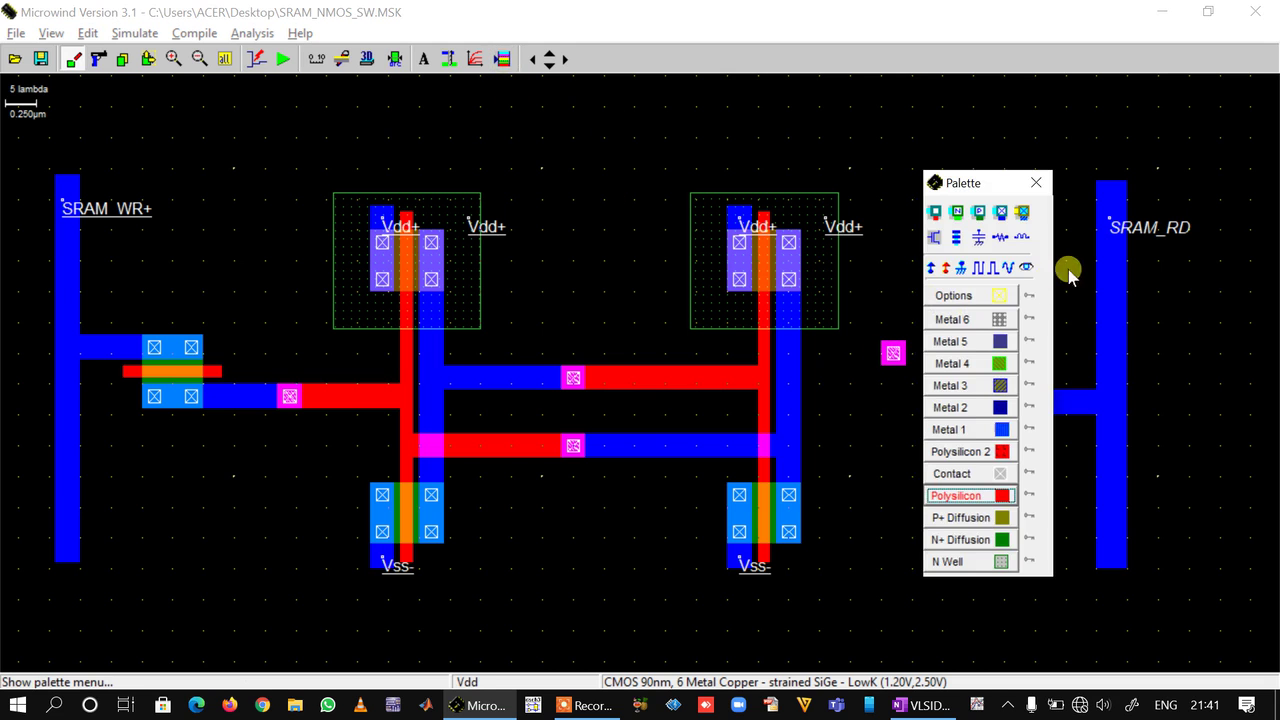
{"action": "left_click_drag", "start_coordinate": [971, 189], "coordinate": [281, 222]}
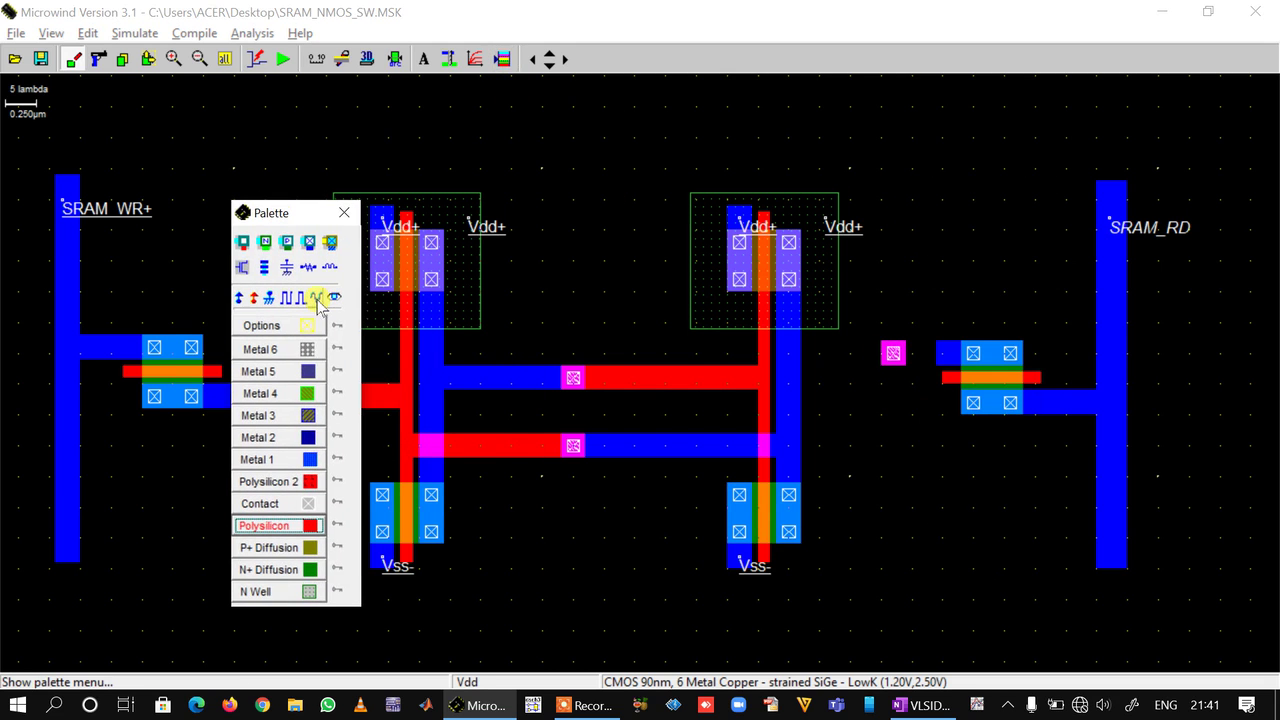
{"action": "left_click", "coordinate": [284, 460]}
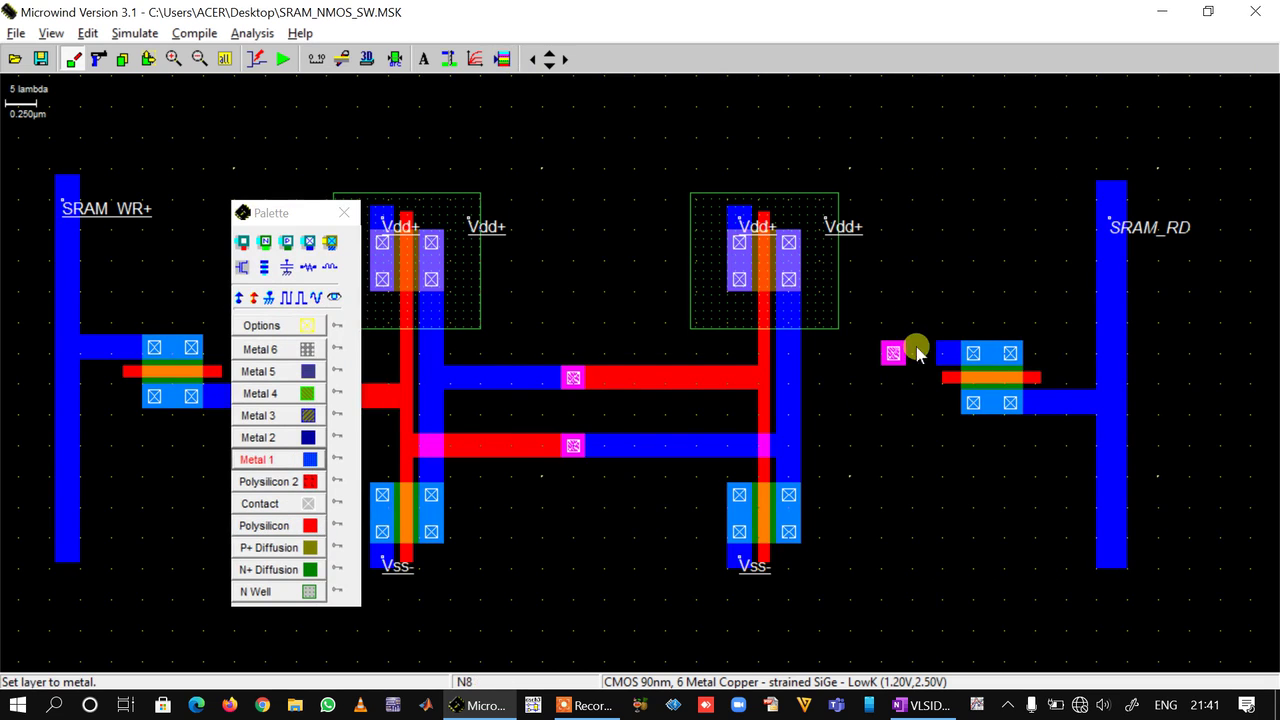
{"action": "left_click_drag", "start_coordinate": [882, 343], "coordinate": [941, 368]}
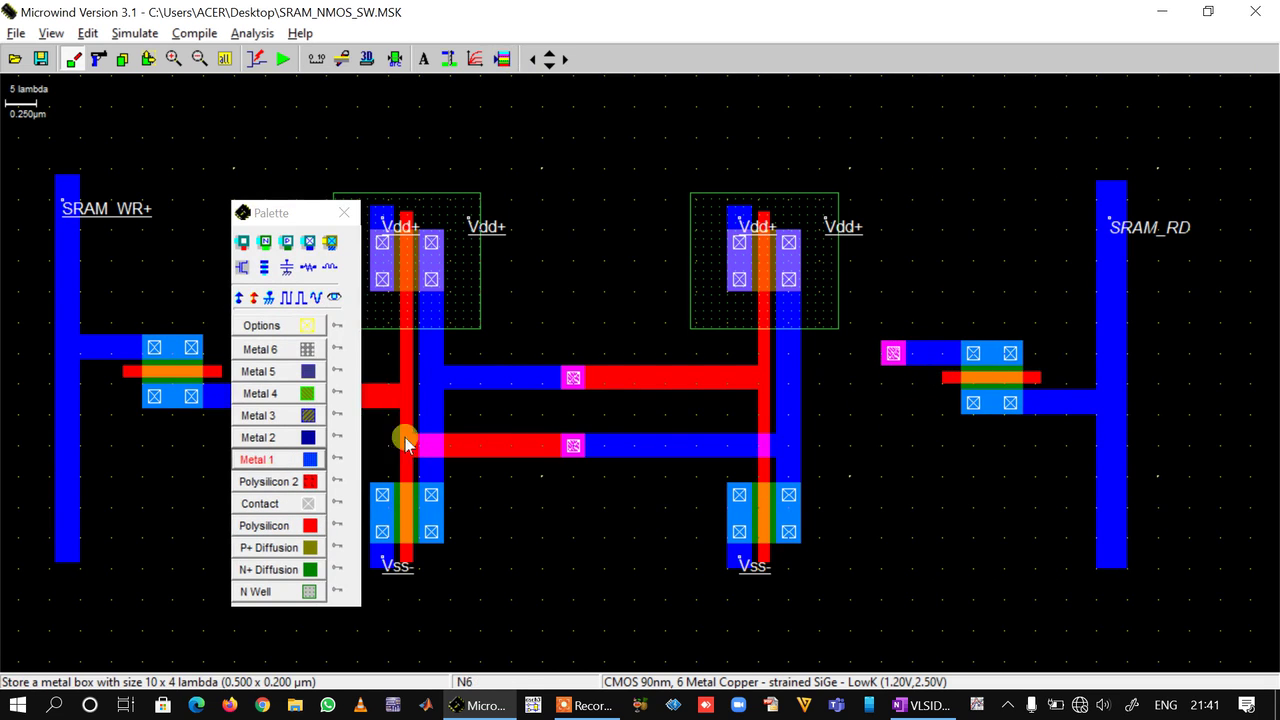
- Connect the new contact to the right inverter's vertical gate line with a 23 x 4 lambda polysilicon box
{"action": "left_click", "coordinate": [276, 525]}
{"action": "left_click", "coordinate": [330, 526]}
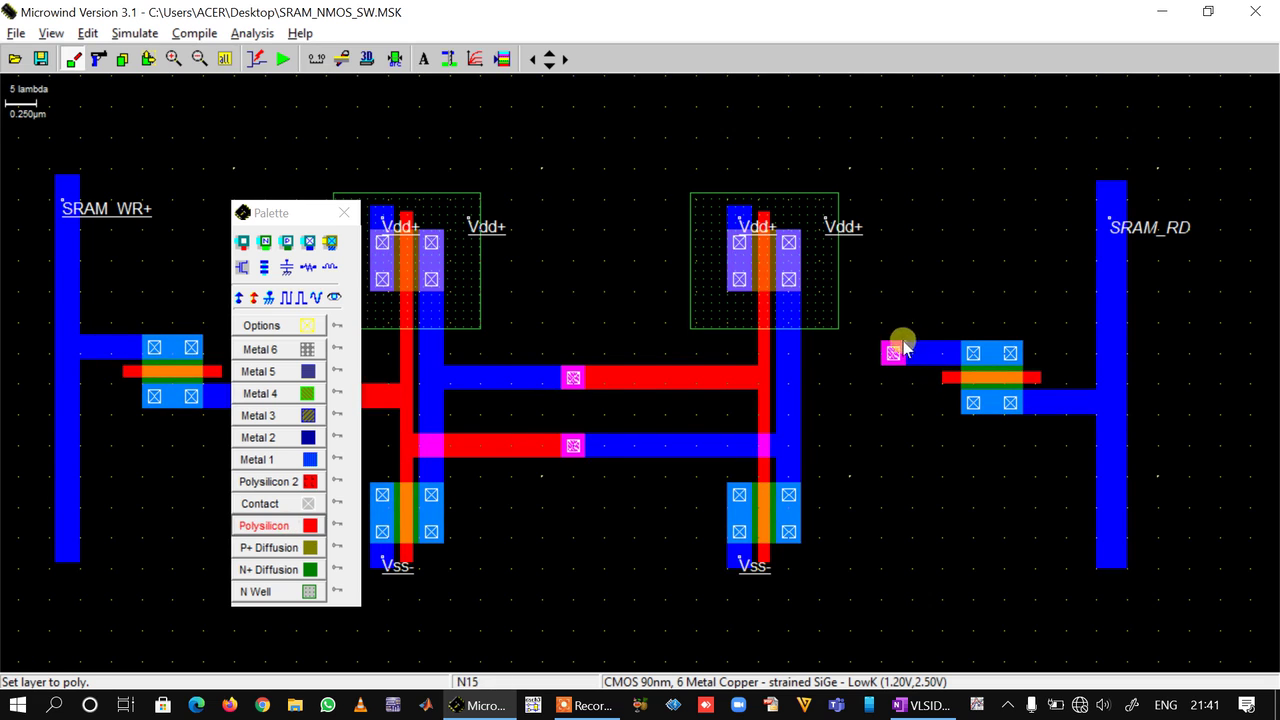
{"action": "left_click_drag", "start_coordinate": [905, 348], "coordinate": [763, 370]}
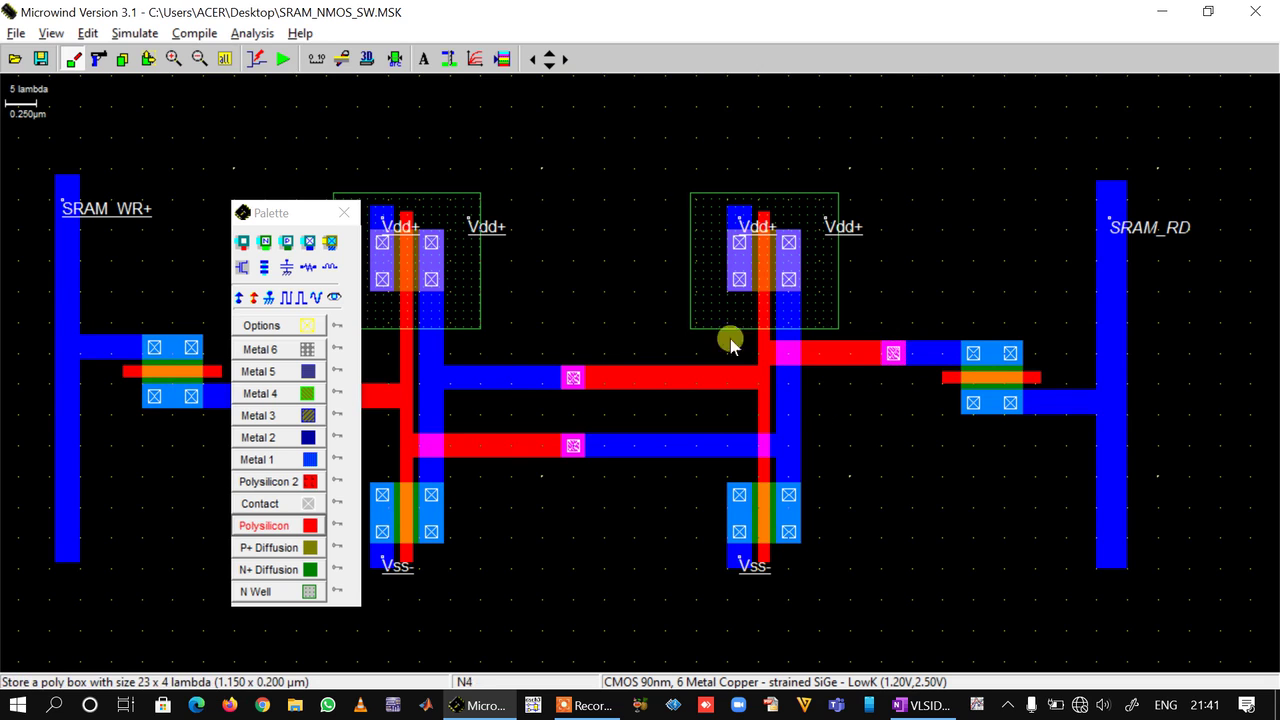
{"action": "left_click", "coordinate": [344, 213]}
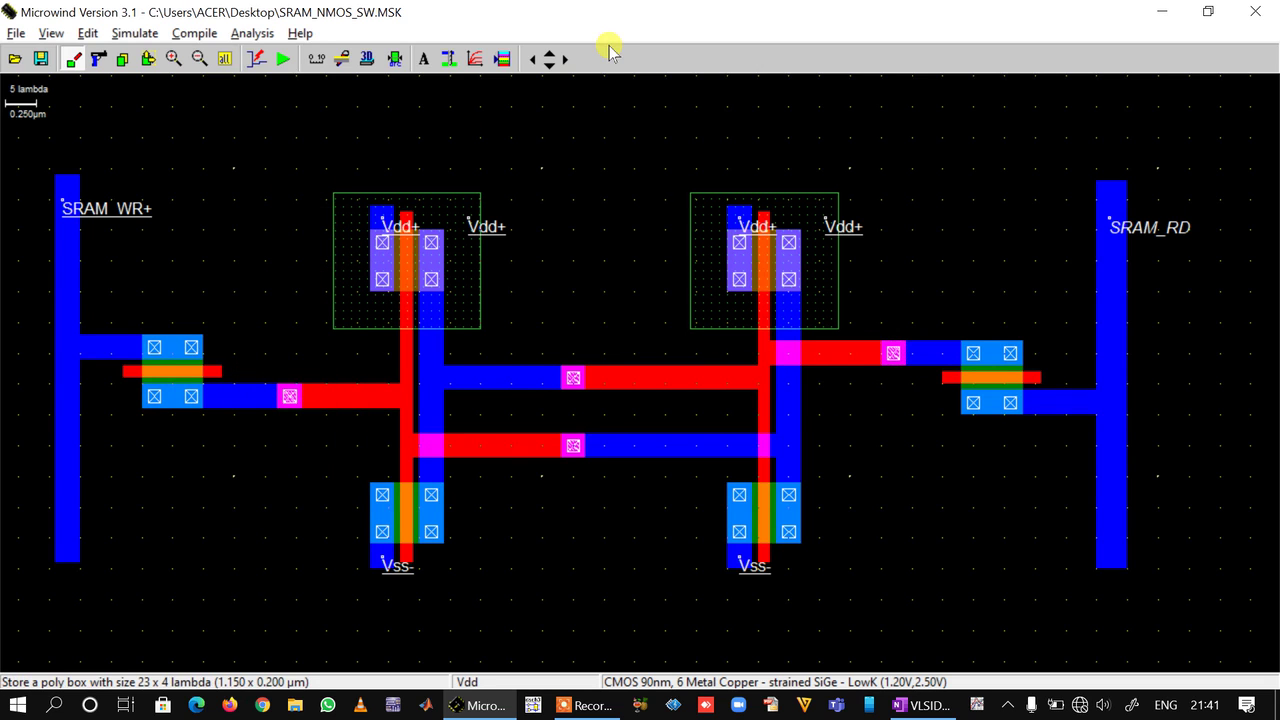
- Check the notebook schematic, and link both NMOS switch gates with a 2-lambda-wide polysilicon path running down and beneath the inverters
{"action": "left_click", "coordinate": [905, 702]}
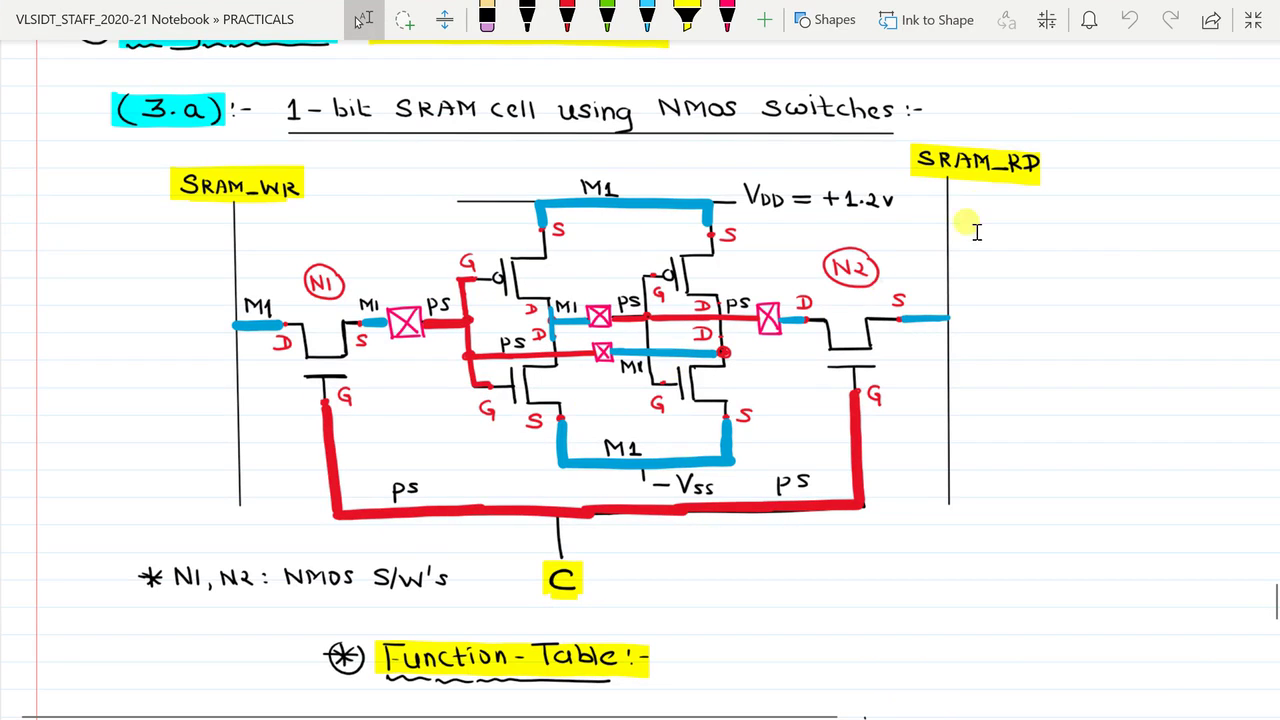
{"action": "key", "text": "alt+Tab"}
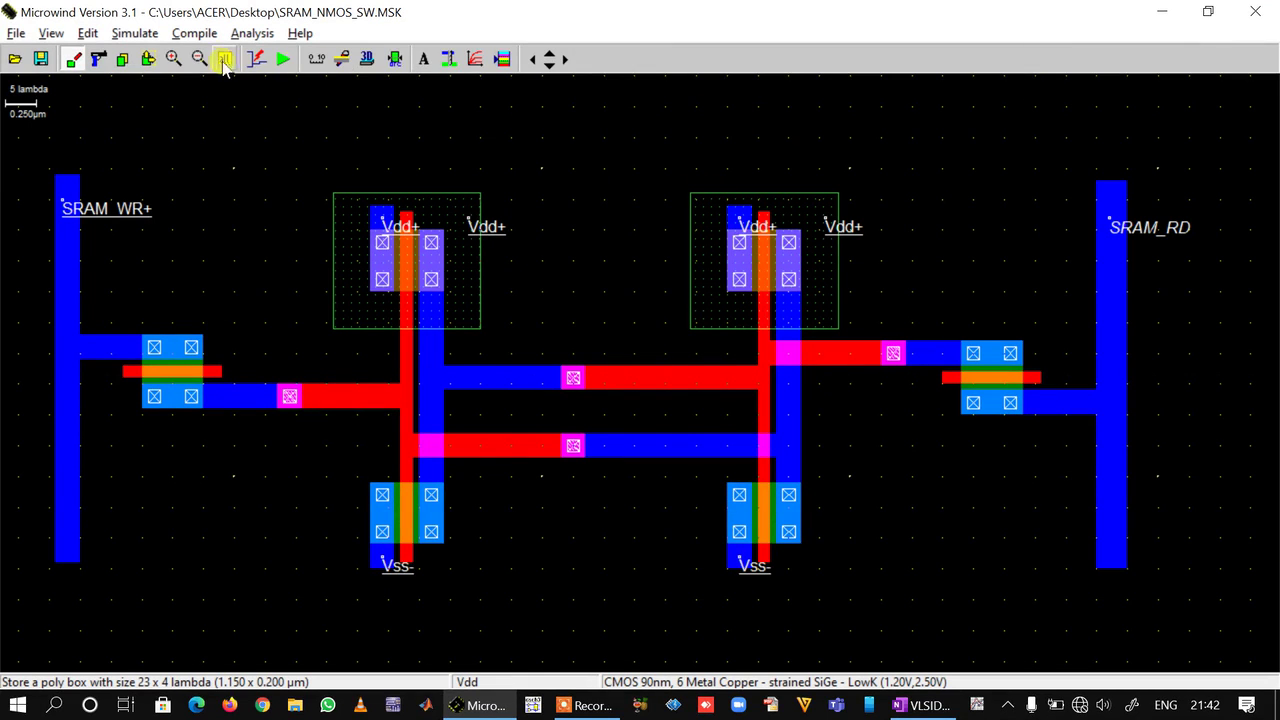
{"action": "left_click", "coordinate": [502, 59]}
{"action": "left_click", "coordinate": [264, 525]}
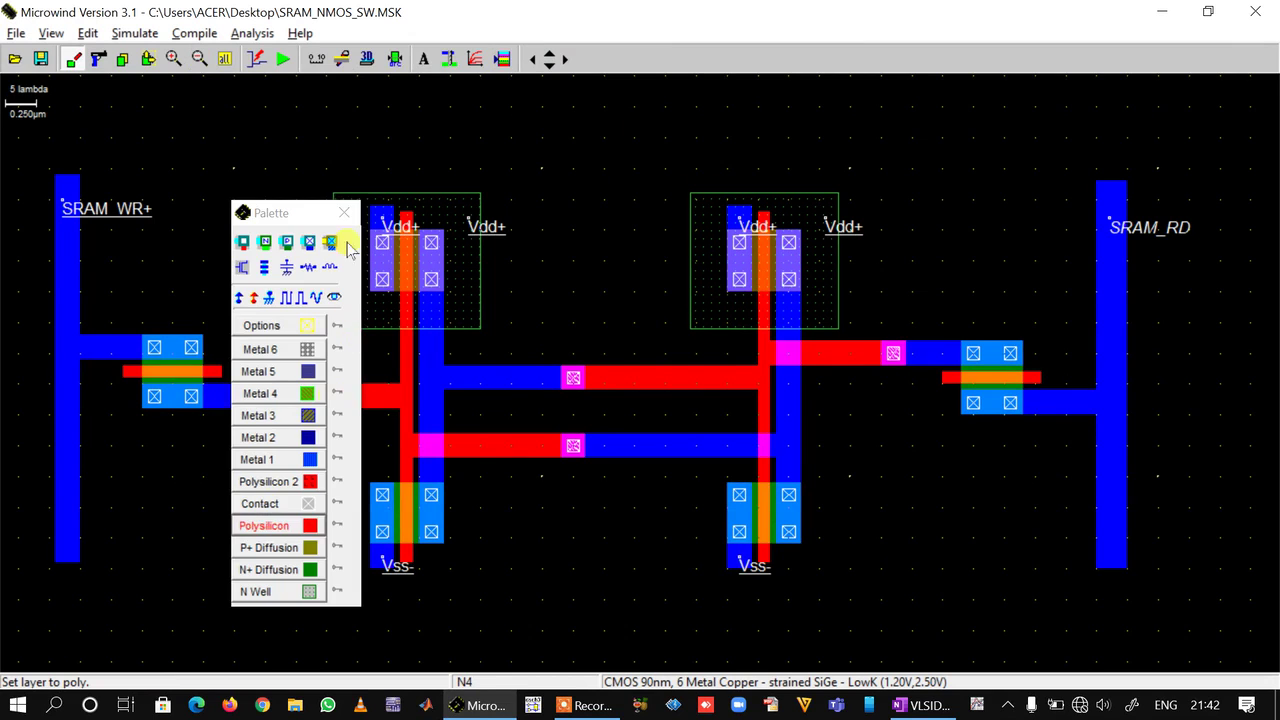
{"action": "left_click", "coordinate": [343, 215]}
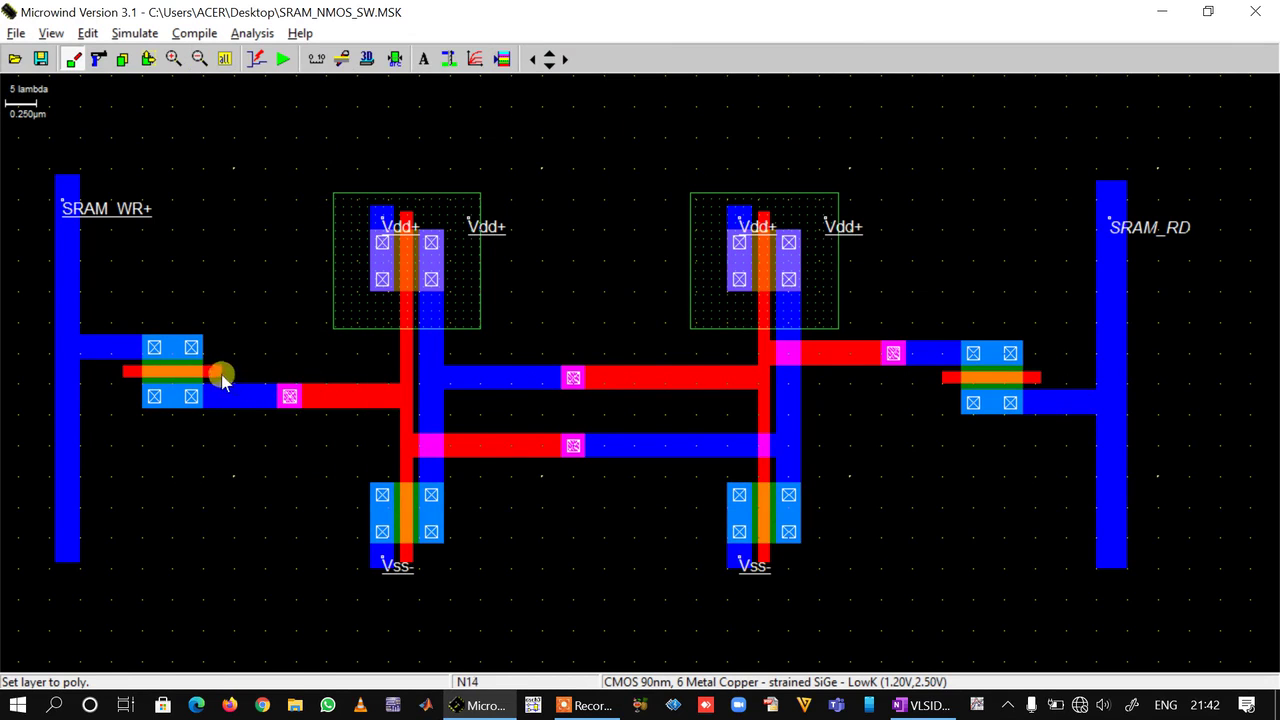
{"action": "left_click_drag", "start_coordinate": [217, 366], "coordinate": [947, 641]}
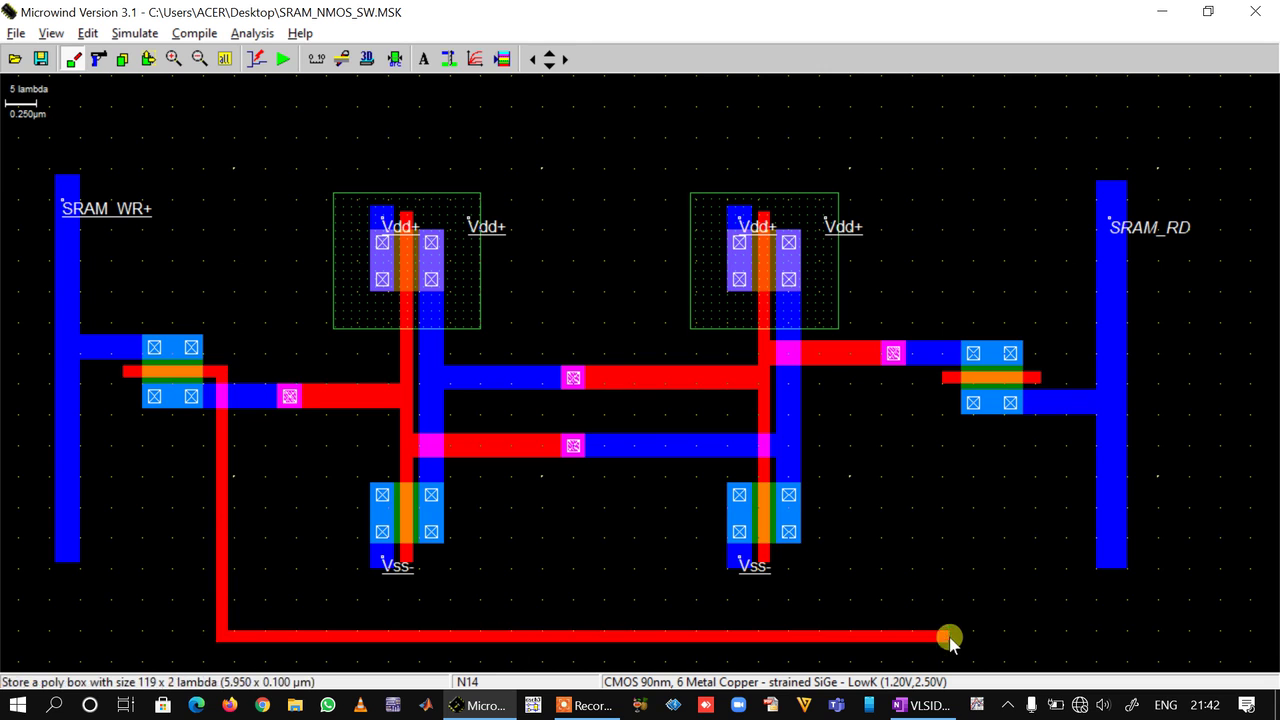
{"action": "left_click_drag", "start_coordinate": [941, 377], "coordinate": [930, 636]}
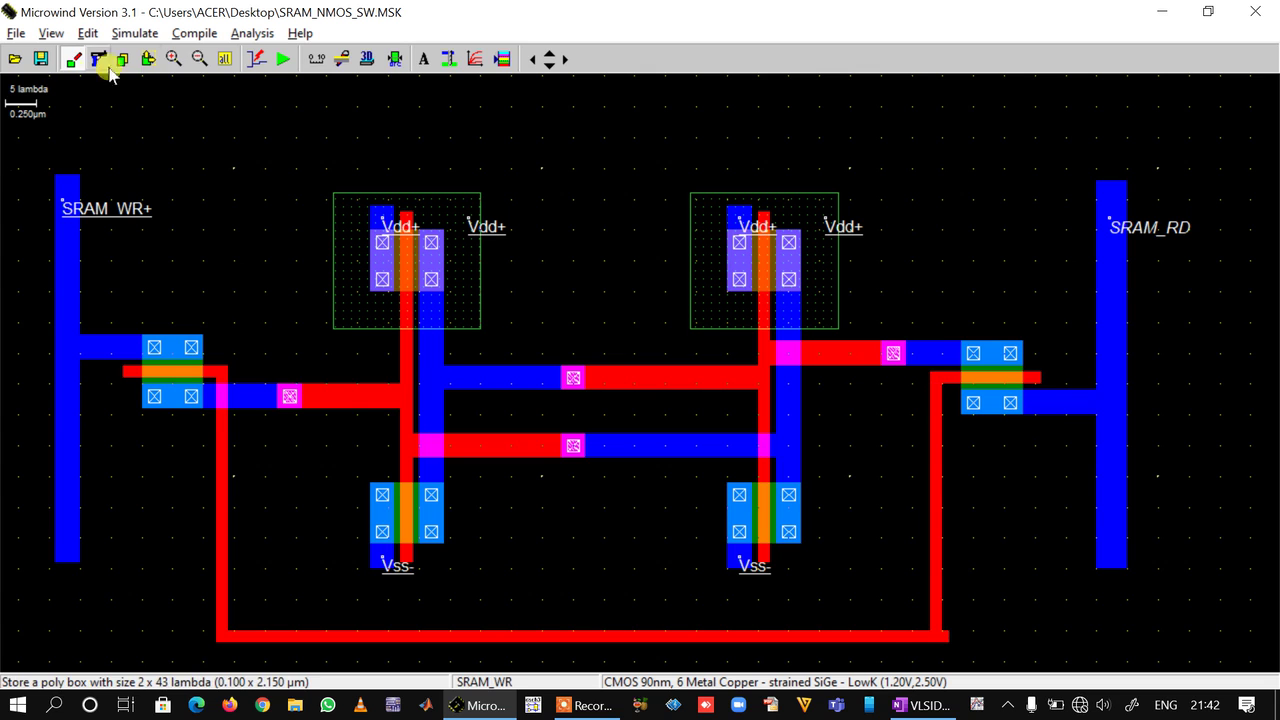
- Delete the horizontal polysilicon strip that overshoots the vertical strip coming from the right switch's gate
{"action": "left_click", "coordinate": [174, 59]}
{"action": "left_click_drag", "start_coordinate": [900, 586], "coordinate": [1000, 652]}
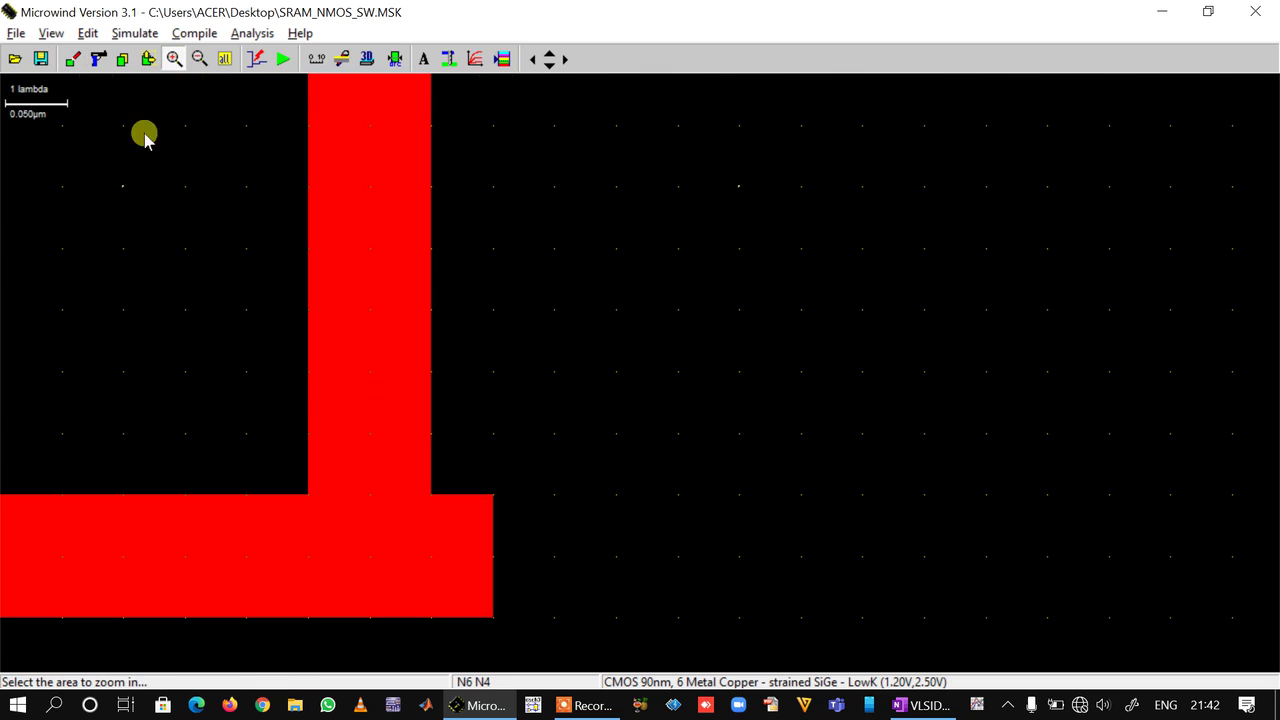
{"action": "left_click", "coordinate": [100, 59]}
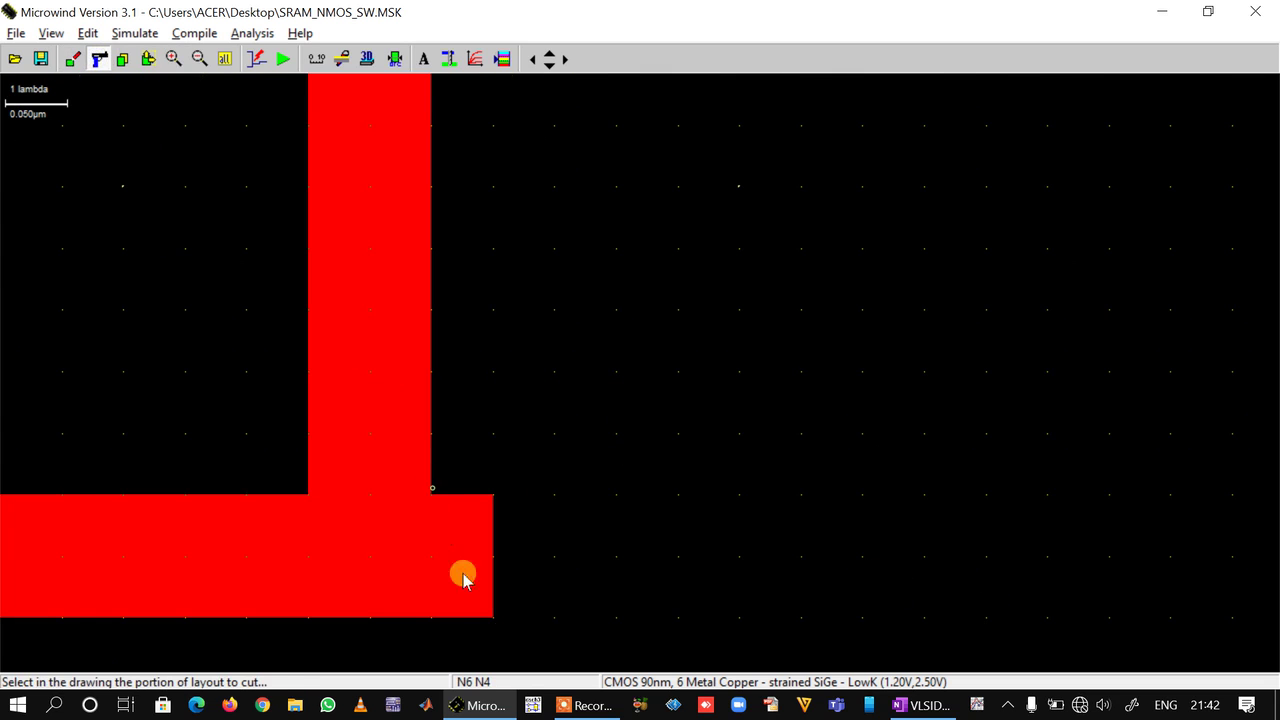
{"action": "left_click", "coordinate": [462, 520]}
{"action": "left_click", "coordinate": [225, 59]}
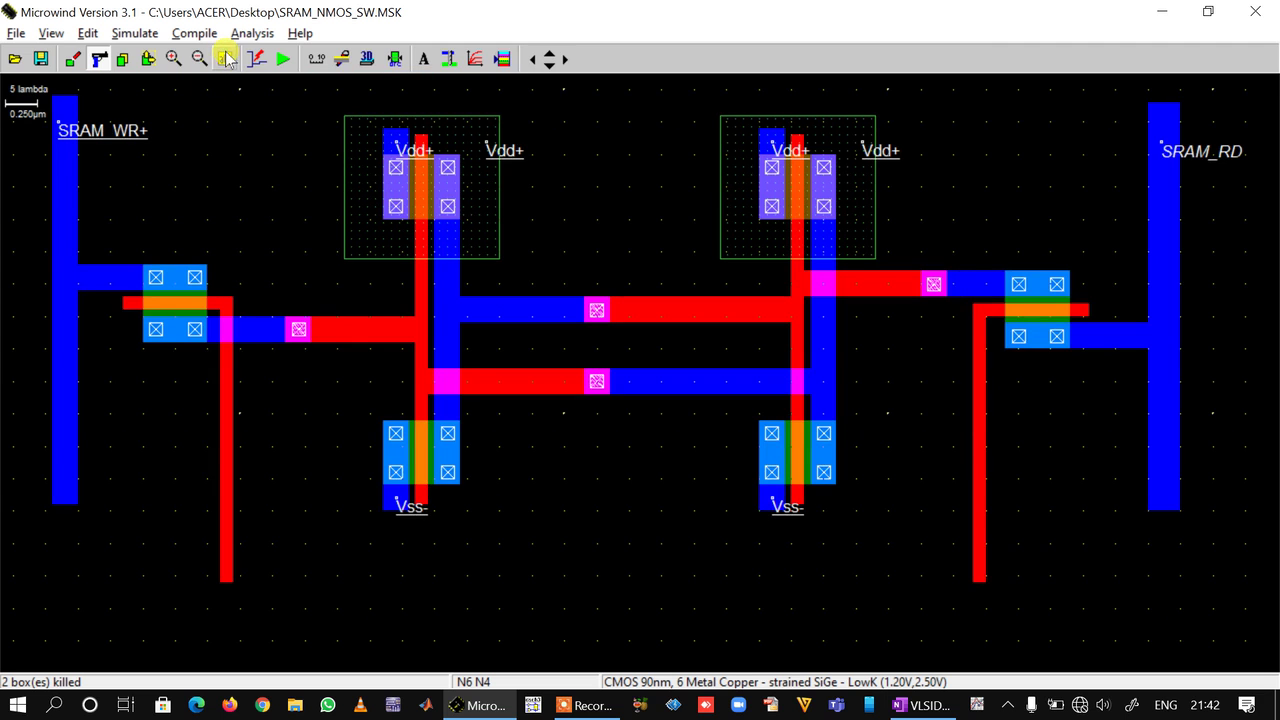
- Join the lower ends of the two vertical gate strips with a 117 x 2 lambda horizontal polysilicon box
{"action": "left_click", "coordinate": [502, 59]}
{"action": "left_click", "coordinate": [285, 525]}
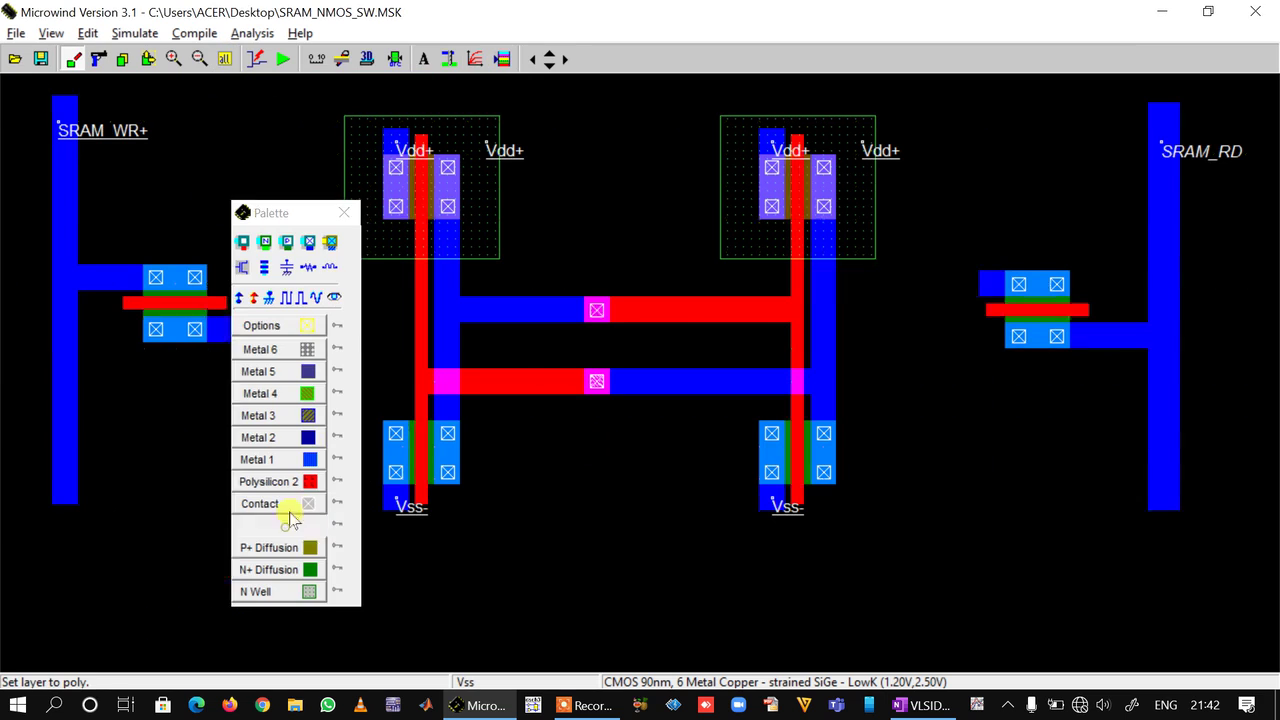
{"action": "left_click", "coordinate": [344, 213]}
{"action": "left_click_drag", "start_coordinate": [220, 572], "coordinate": [986, 580]}
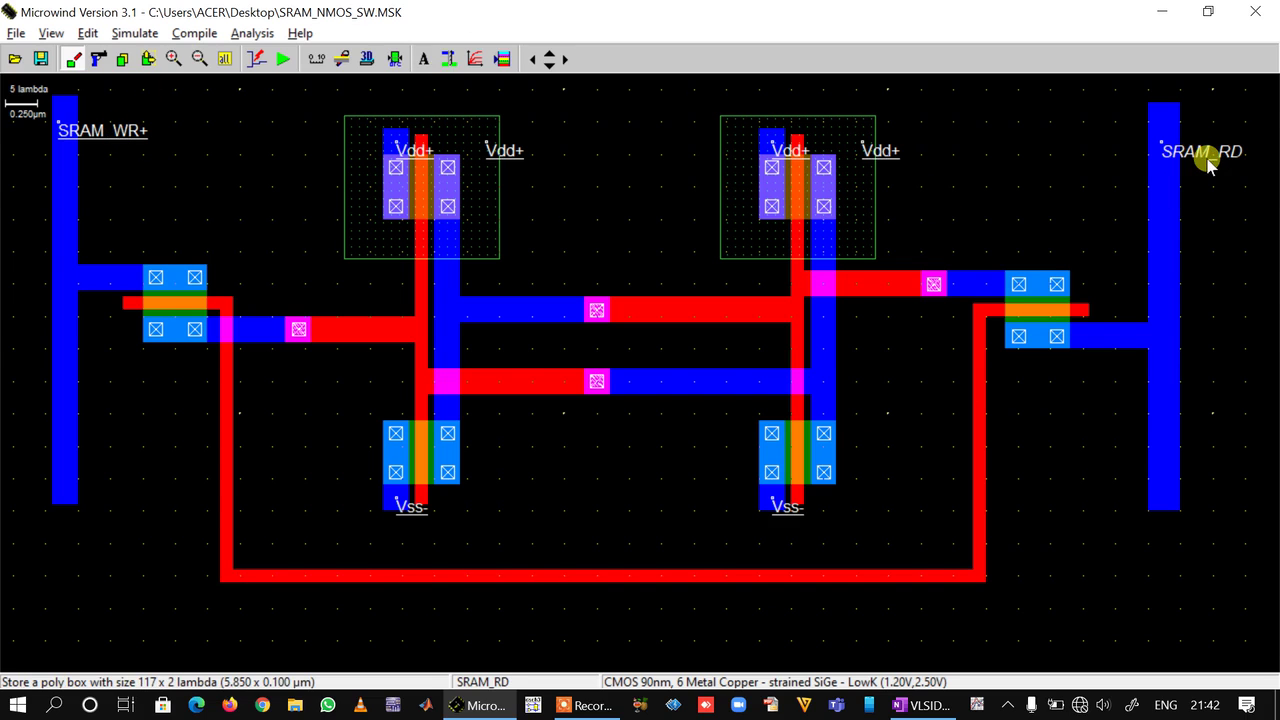
- Add a Vdd supply to the middle of the horizontal polysilicon strip joining the switch gates
{"action": "left_click", "coordinate": [503, 59]}
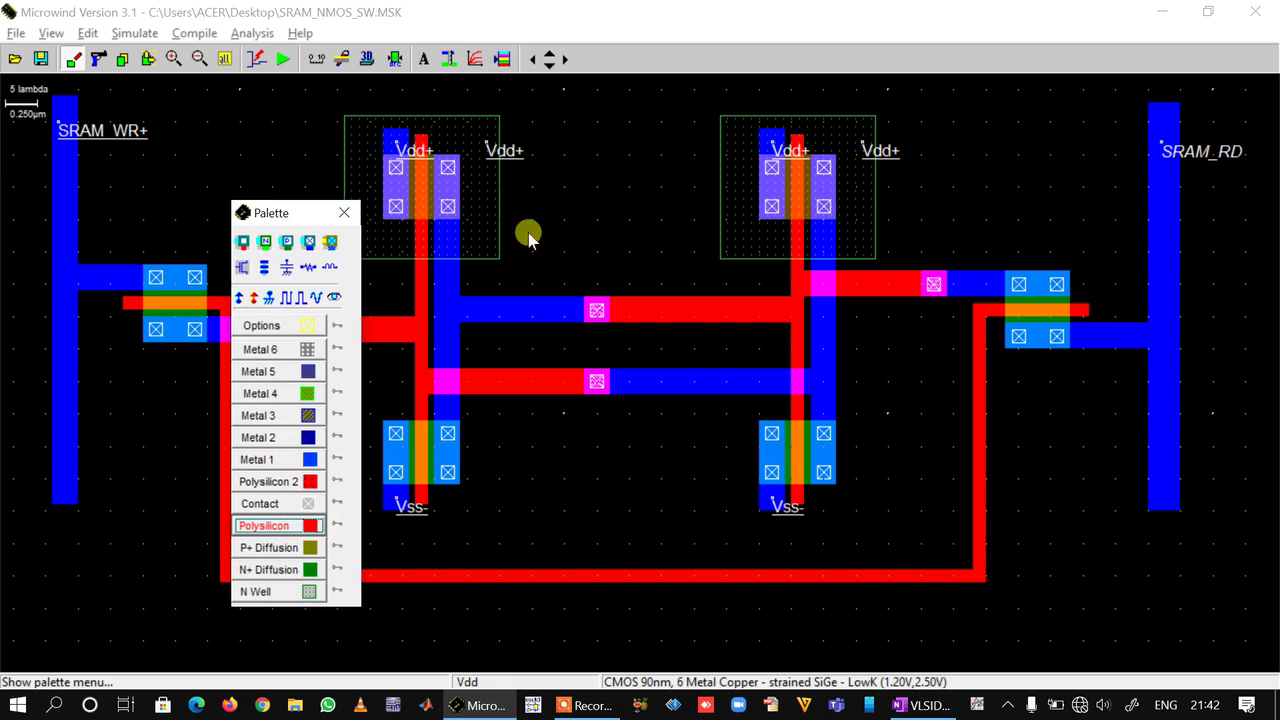
{"action": "left_click_drag", "start_coordinate": [306, 214], "coordinate": [1087, 129]}
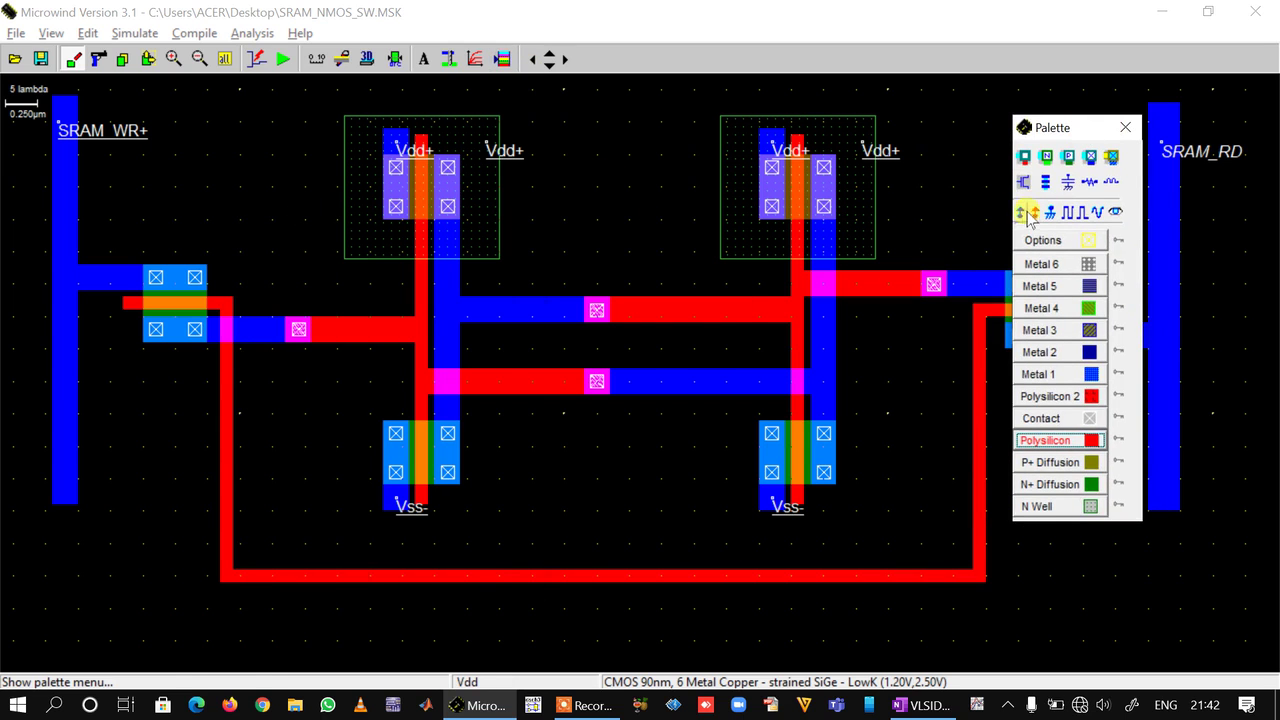
{"action": "left_click", "coordinate": [1020, 212]}
{"action": "left_click", "coordinate": [1125, 127]}
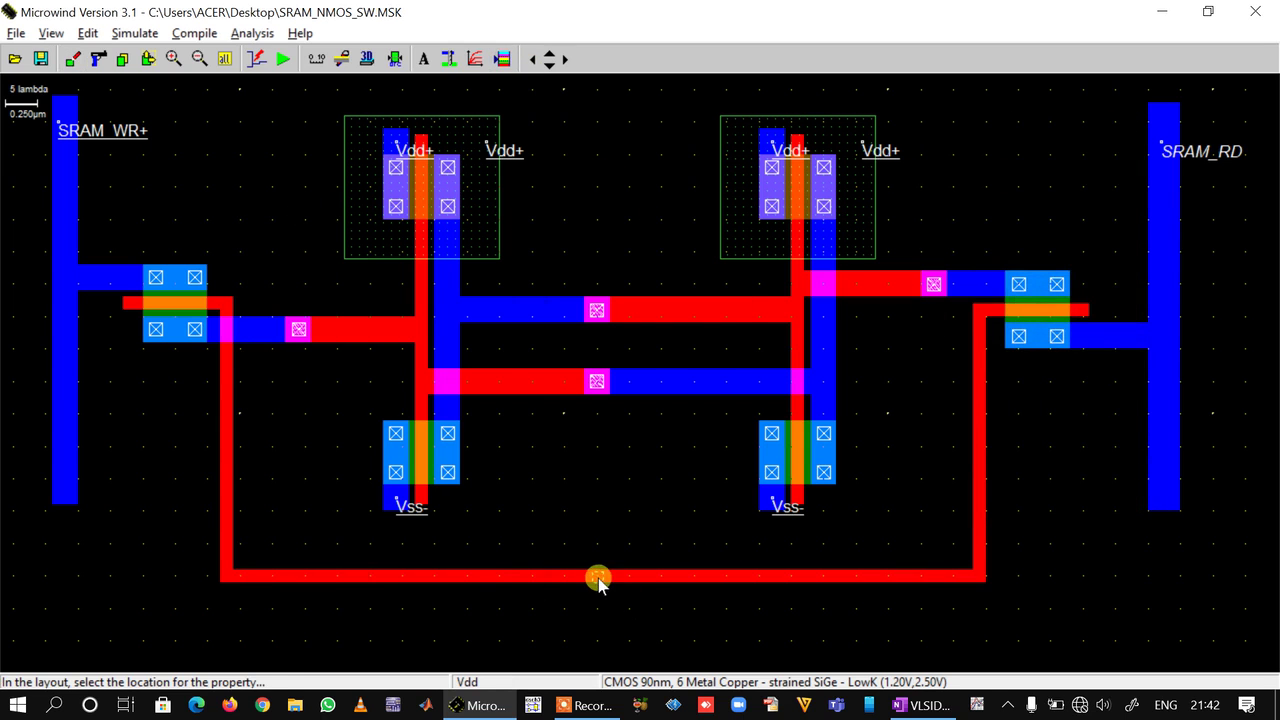
{"action": "left_click", "coordinate": [596, 579]}
- Rename the supply label on the horizontal gate strip as C
{"action": "left_click", "coordinate": [75, 62]}
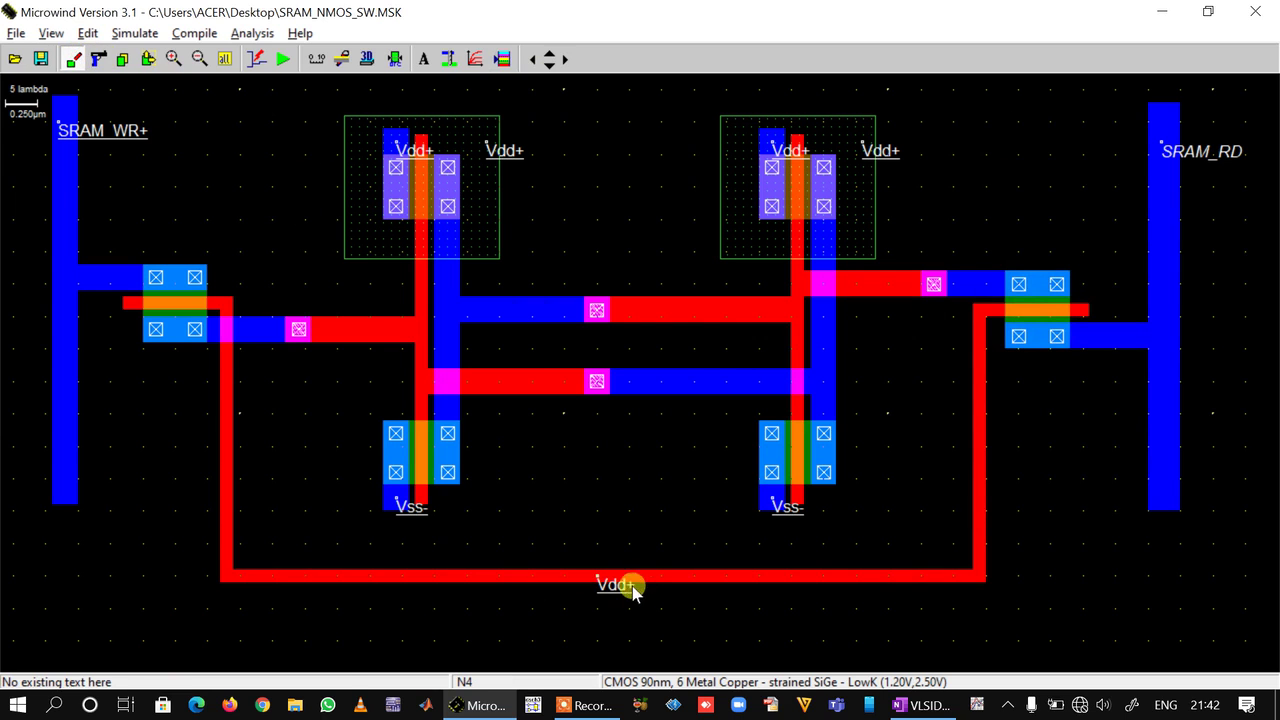
{"action": "left_click", "coordinate": [622, 588]}
{"action": "left_click_drag", "start_coordinate": [628, 249], "coordinate": [508, 262]}
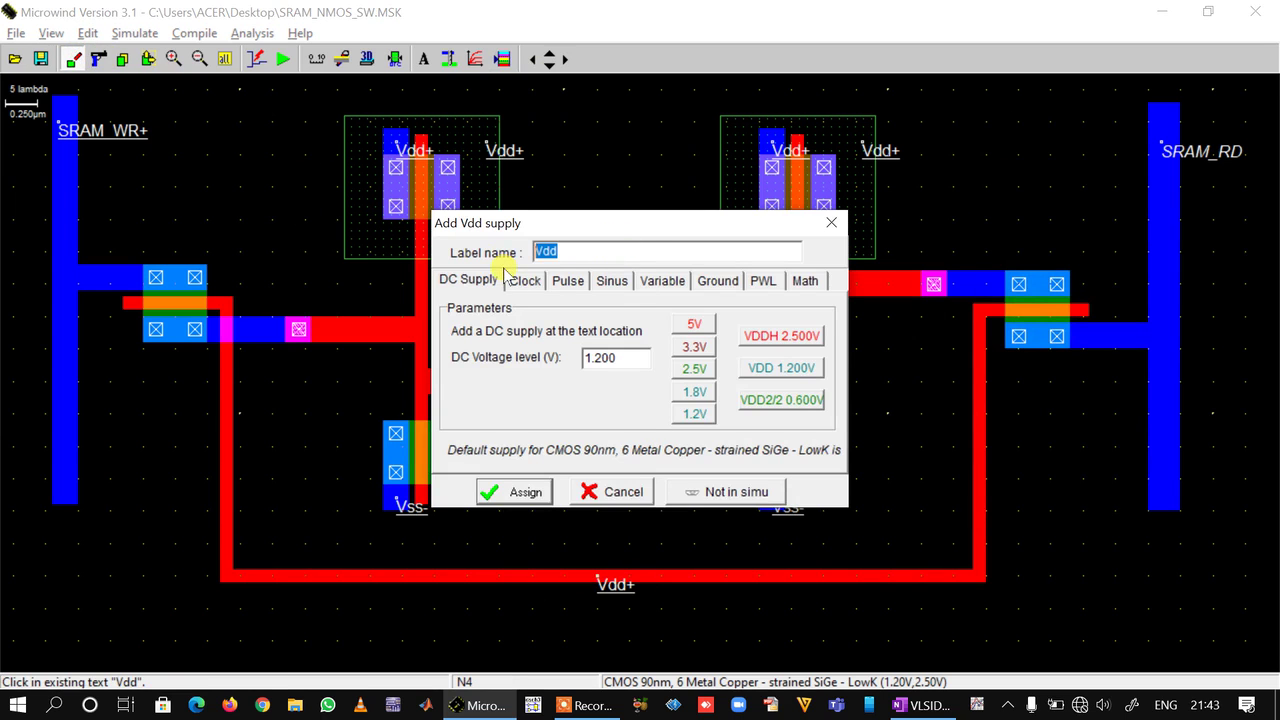
{"action": "type", "text": "C"}
{"action": "key", "text": "Return"}
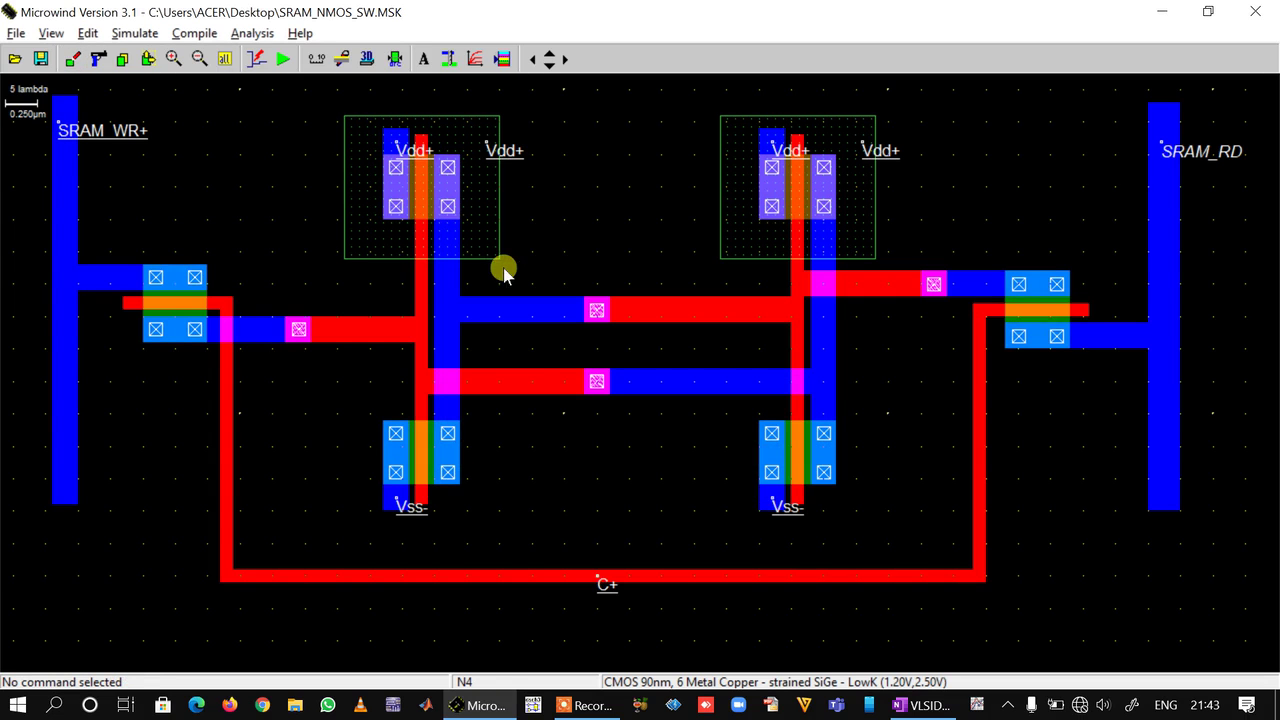
- Run the Design Rule Checker on the completed layout and save the SRAM_NMOS_SW.MSK file
{"action": "left_click", "coordinate": [397, 62]}
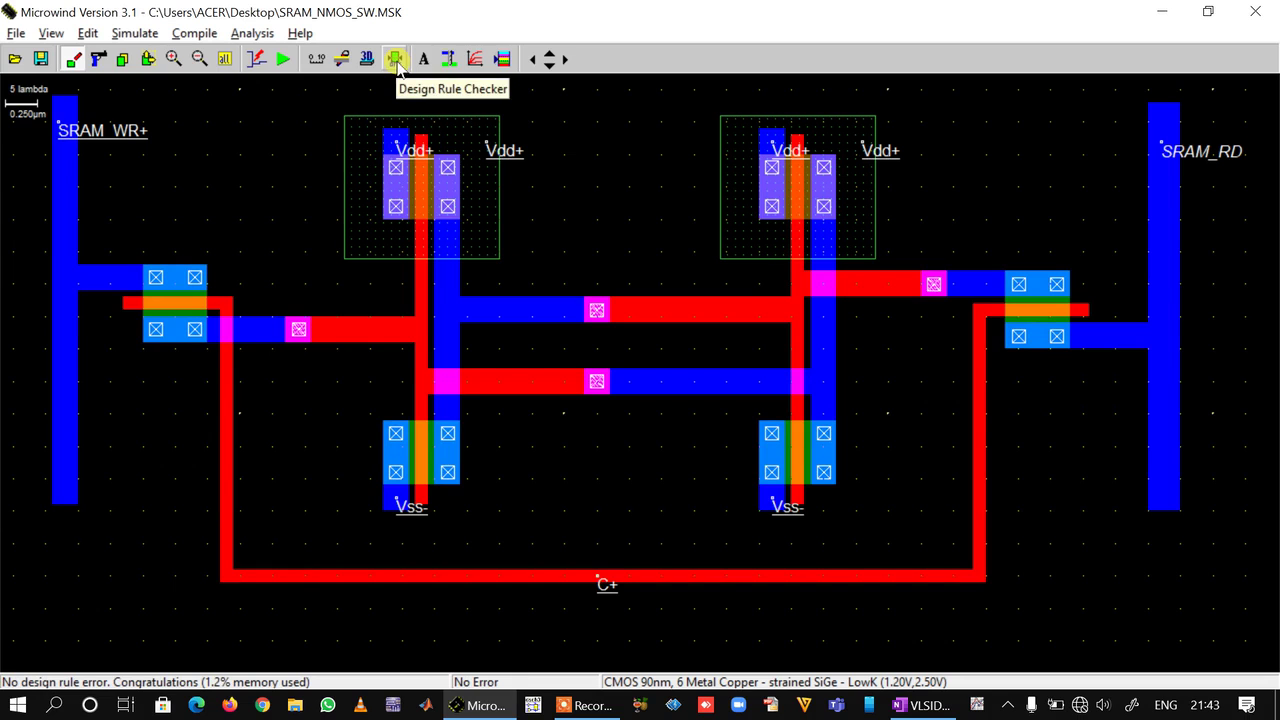
{"action": "left_click", "coordinate": [417, 173]}
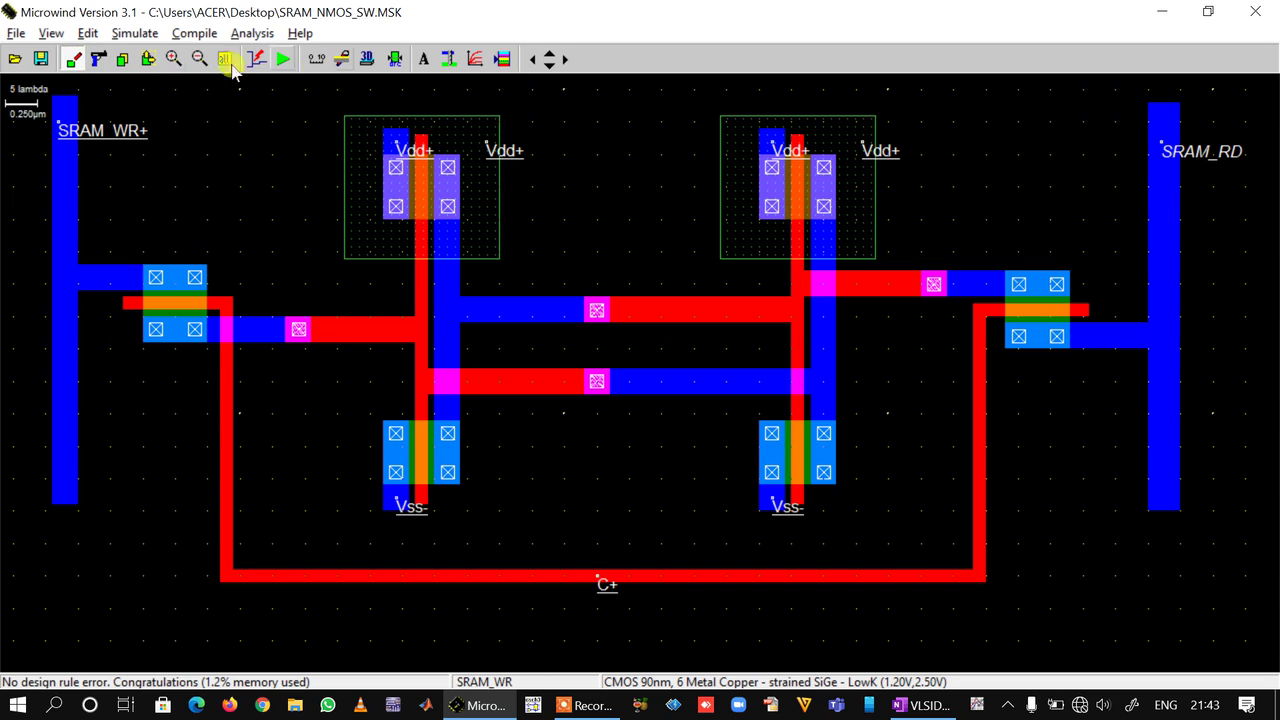
{"action": "left_click", "coordinate": [41, 58]}
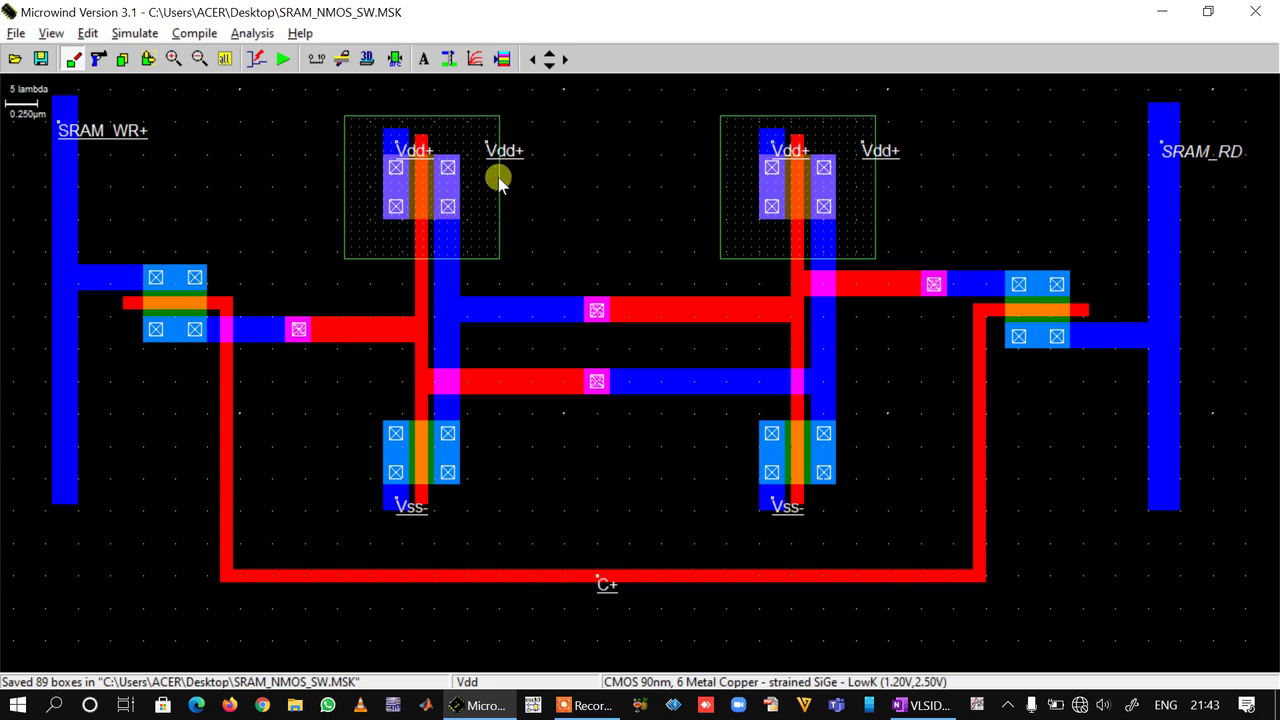
- Switch to the notebook to examine the NMOS-switch SRAM cell's function table, and return to the Microwind layout
{"action": "left_click", "coordinate": [920, 705]}
{"action": "scroll", "coordinate": [785, 462], "scroll_direction": "down", "scroll_amount": 5}
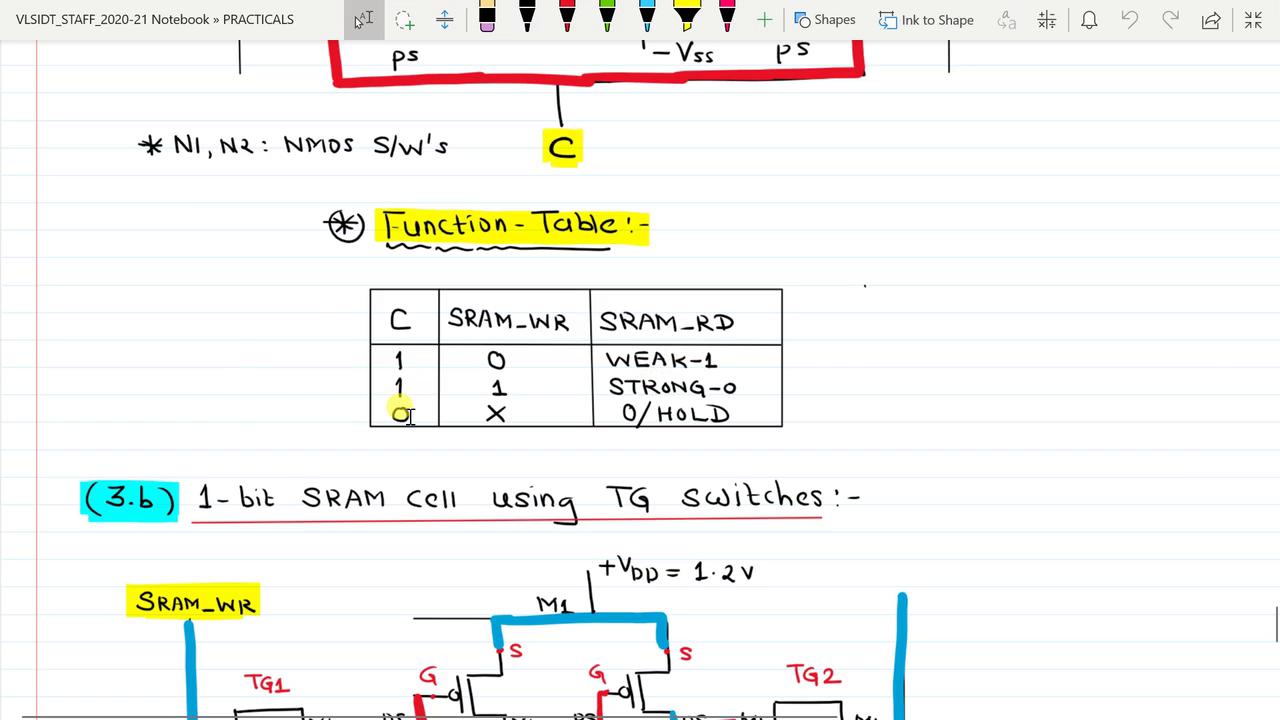
{"action": "key", "text": "alt+Tab"}
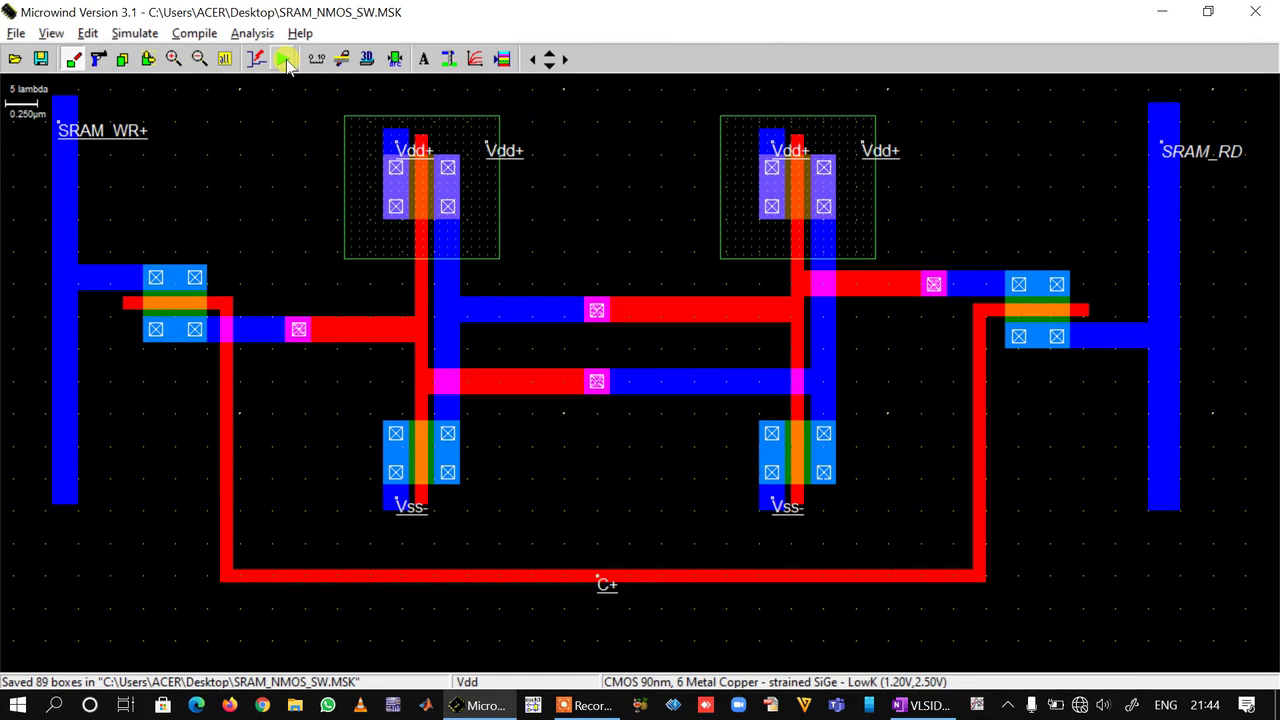
- Recheck the notebook's function table, assign a 0.0 V ground supply to the SRAM_WR label and make it visible in simulation
{"action": "key", "text": "alt+Tab"}
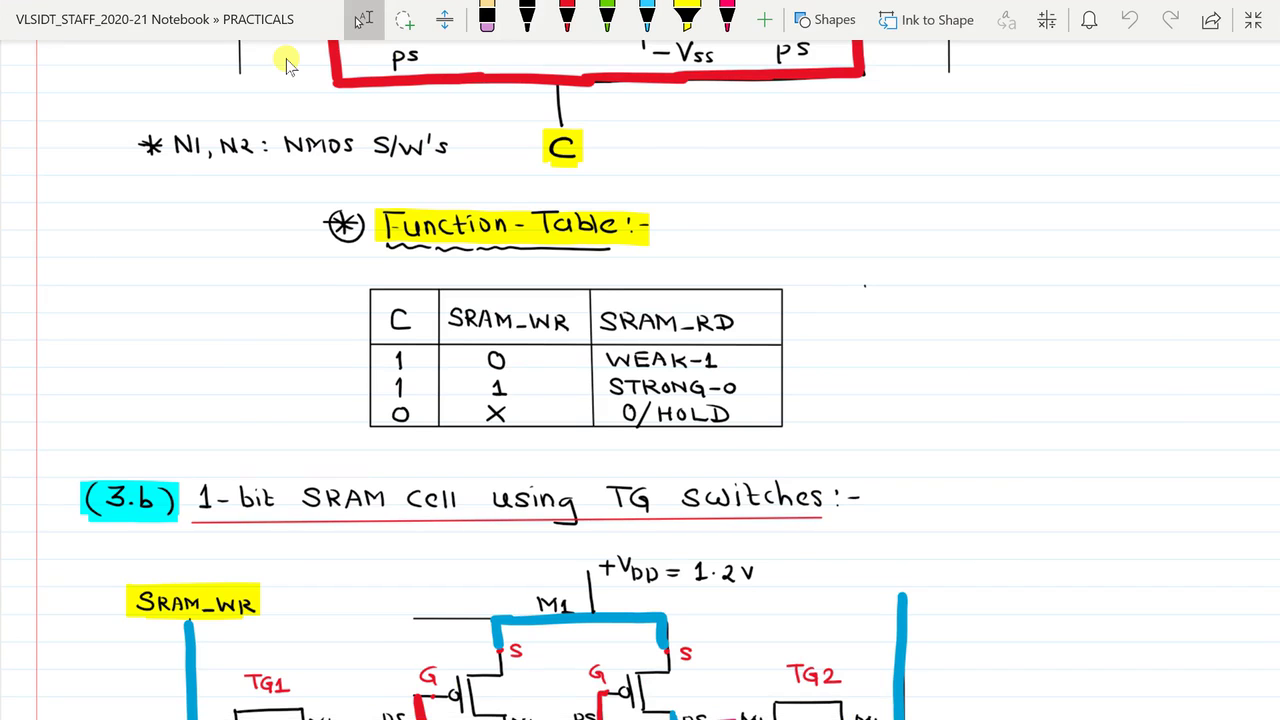
{"action": "key", "text": "alt+Tab"}
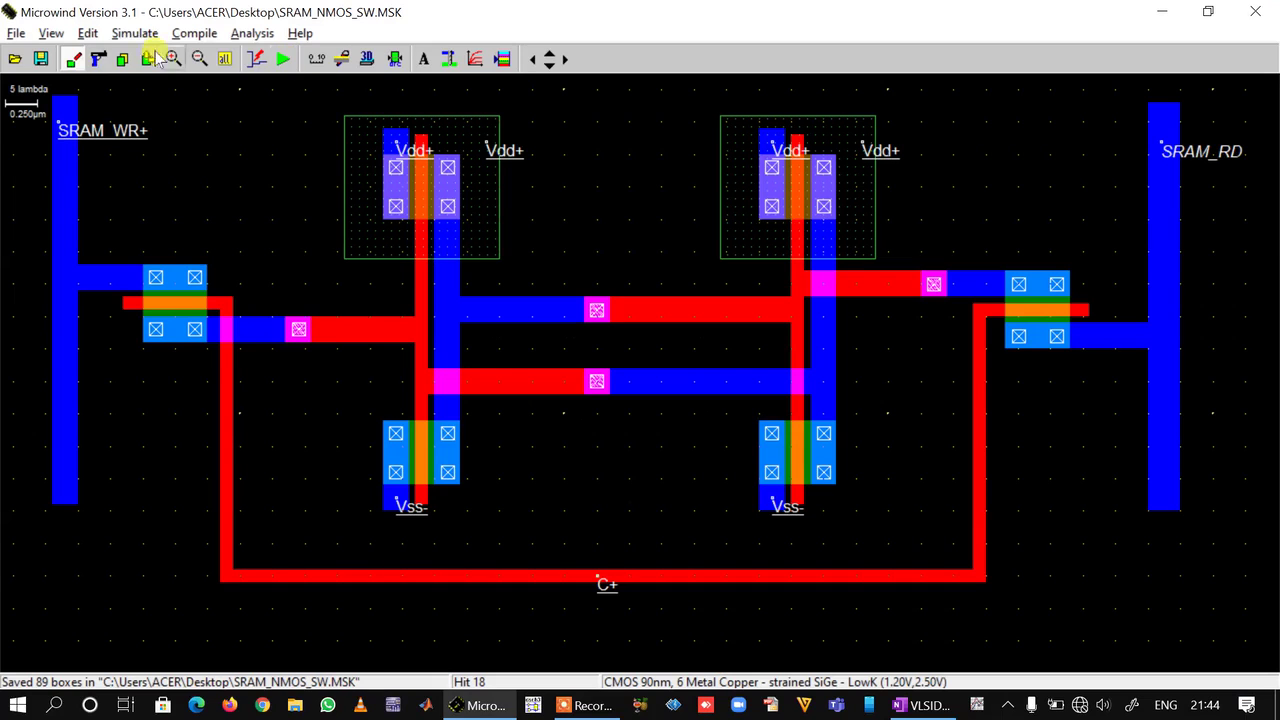
{"action": "left_click", "coordinate": [105, 135]}
{"action": "left_click", "coordinate": [716, 282]}
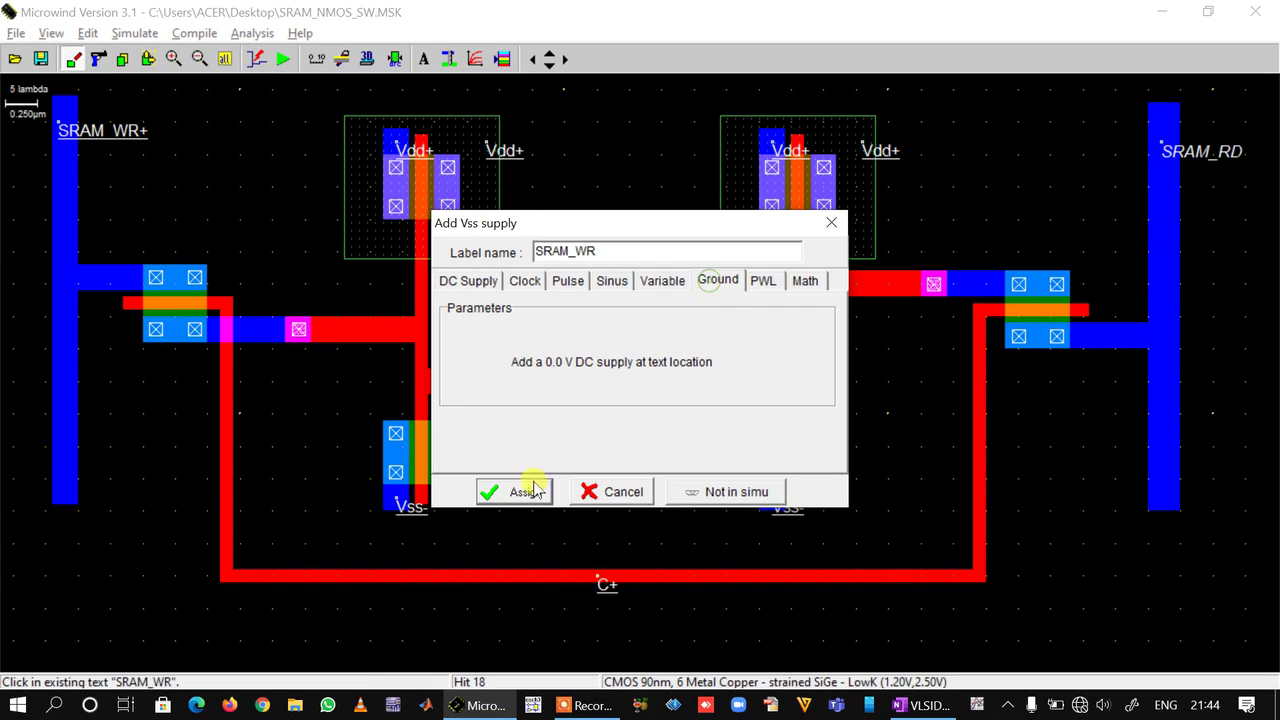
{"action": "left_click", "coordinate": [519, 491]}
{"action": "left_click", "coordinate": [73, 59]}
{"action": "left_click", "coordinate": [740, 494]}
{"action": "left_click", "coordinate": [522, 491]}
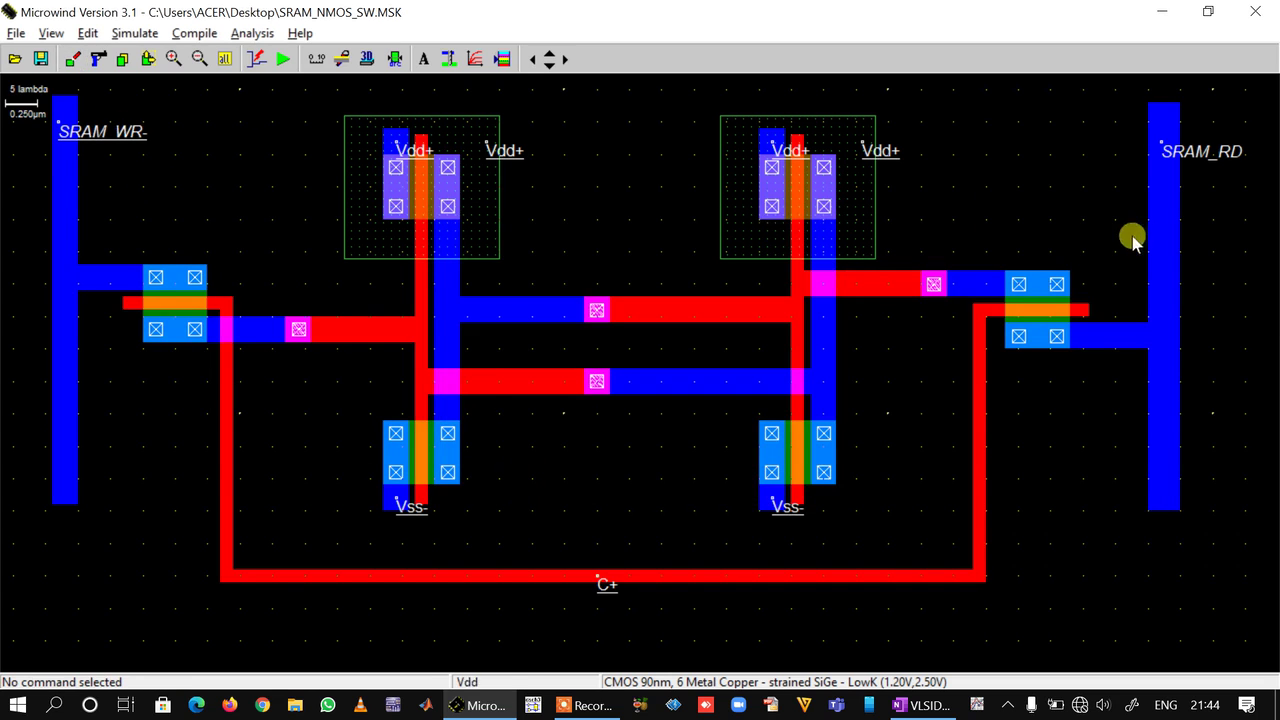
- Reassign the SRAM_RD label and make the 1.200 V supply label C visible in simulation
{"action": "left_click", "coordinate": [73, 59]}
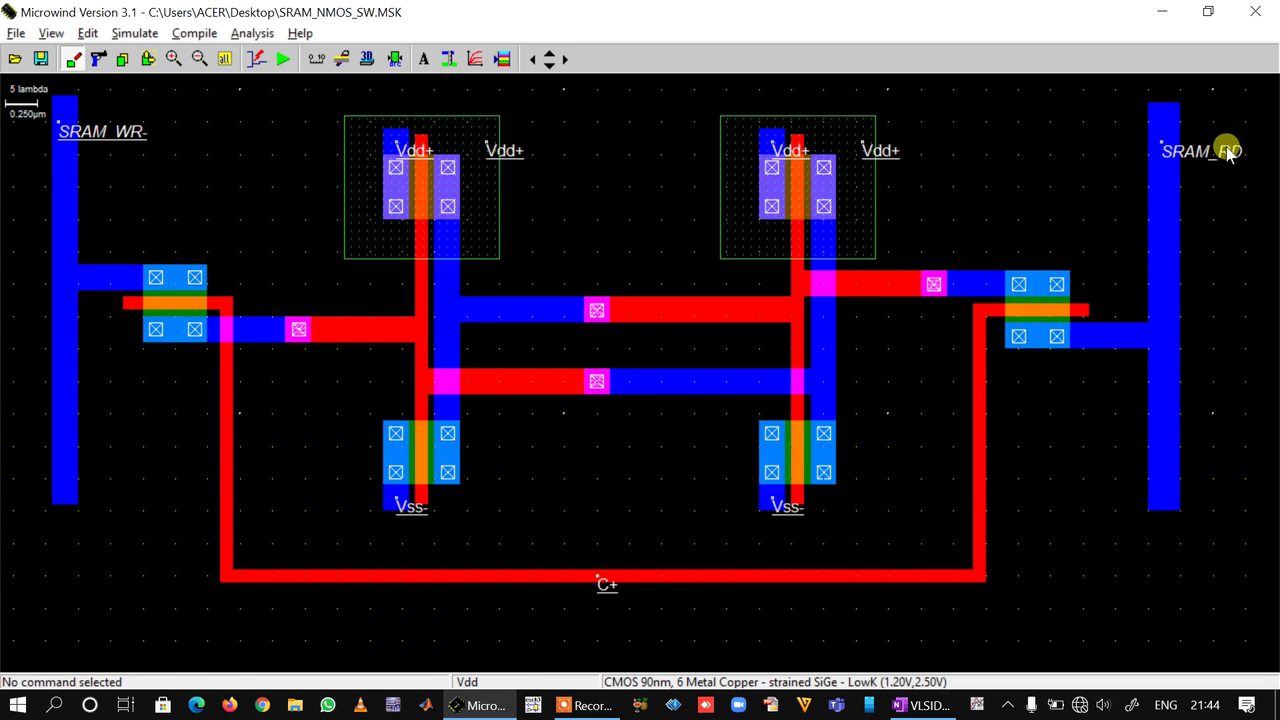
{"action": "left_click", "coordinate": [1225, 145]}
{"action": "left_click", "coordinate": [525, 495]}
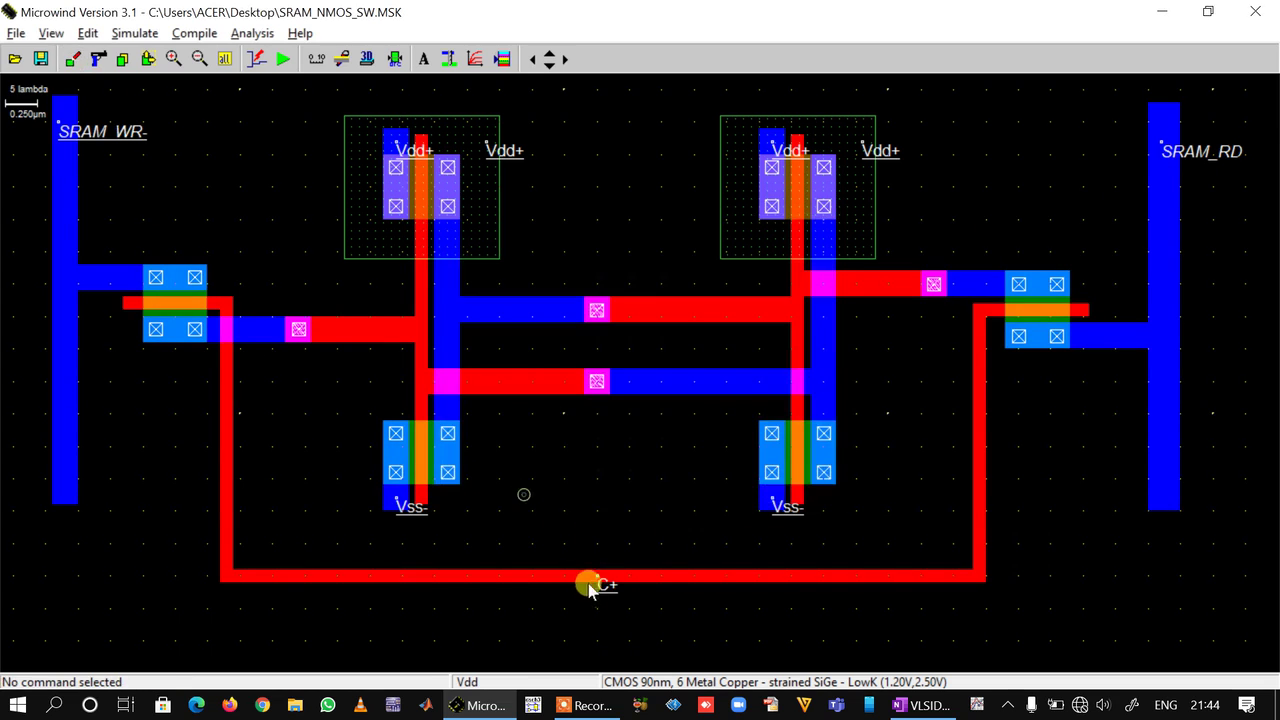
{"action": "left_click", "coordinate": [607, 587]}
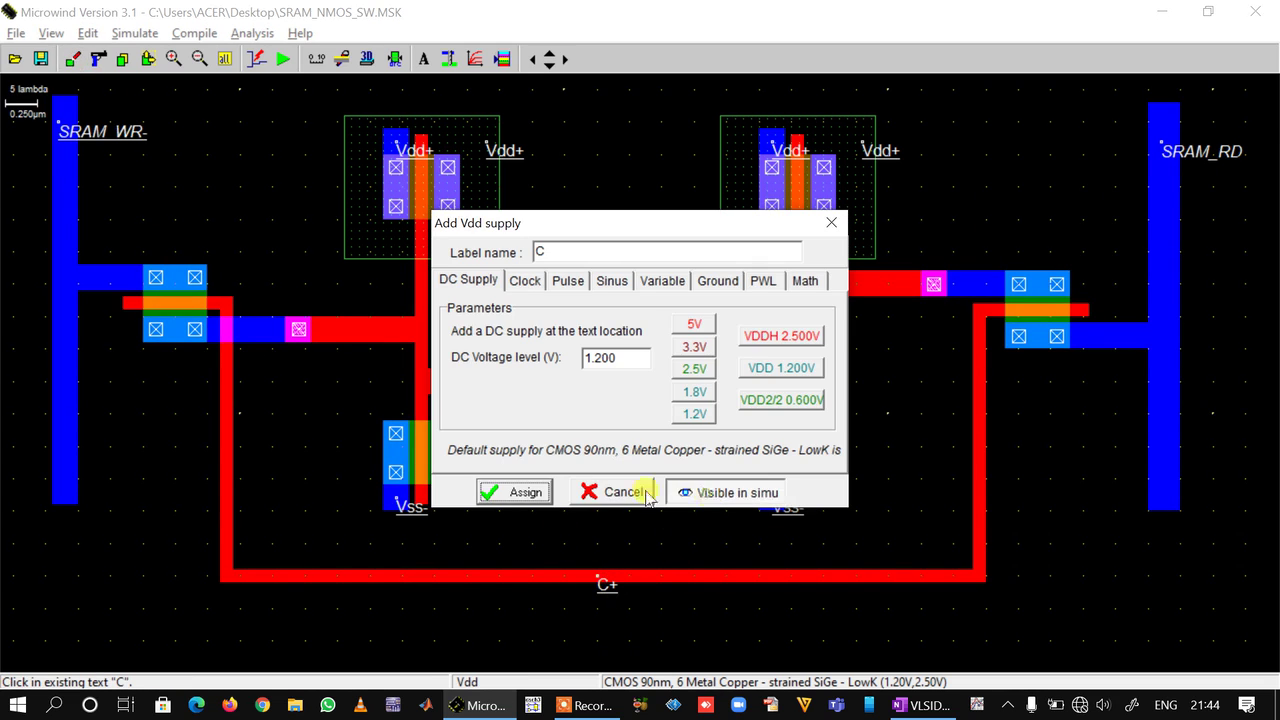
{"action": "left_click", "coordinate": [523, 491]}
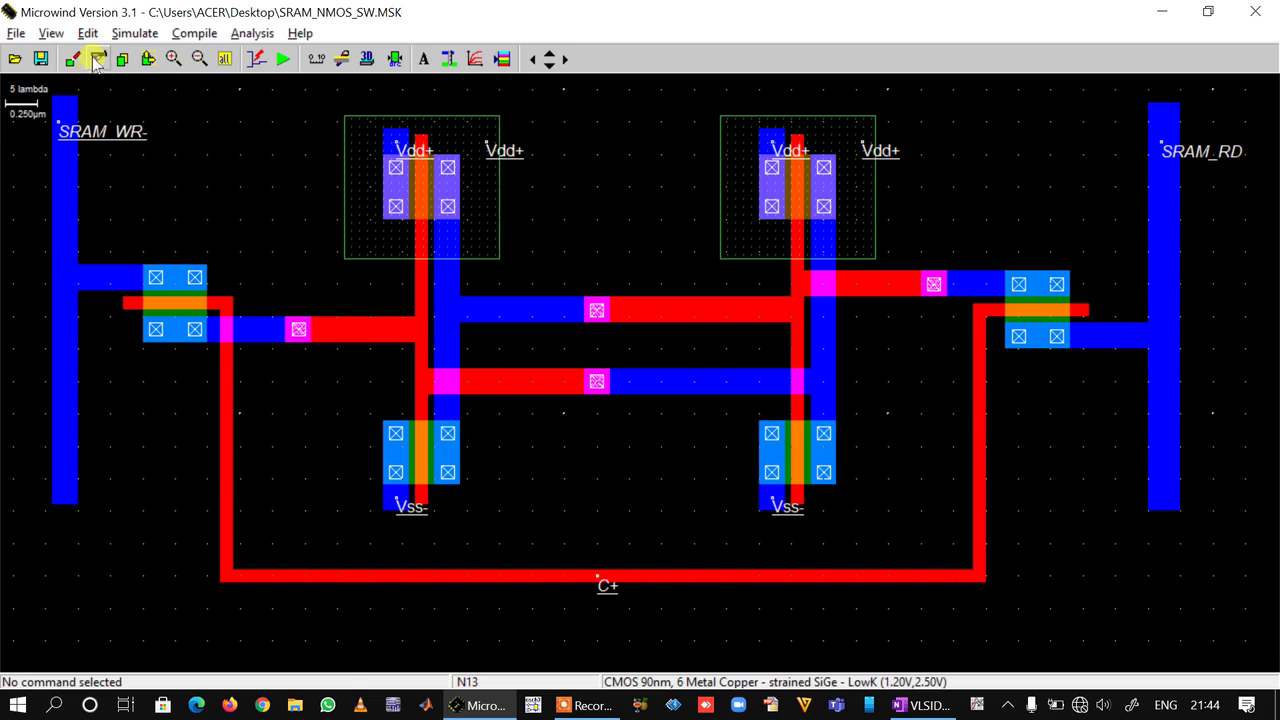
- Save the layout and run the analog simulation with C at 1.2 V and SRAM_WR at ground, examining the waveforms full-screen
{"action": "left_click", "coordinate": [41, 58]}
{"action": "left_click", "coordinate": [284, 59]}
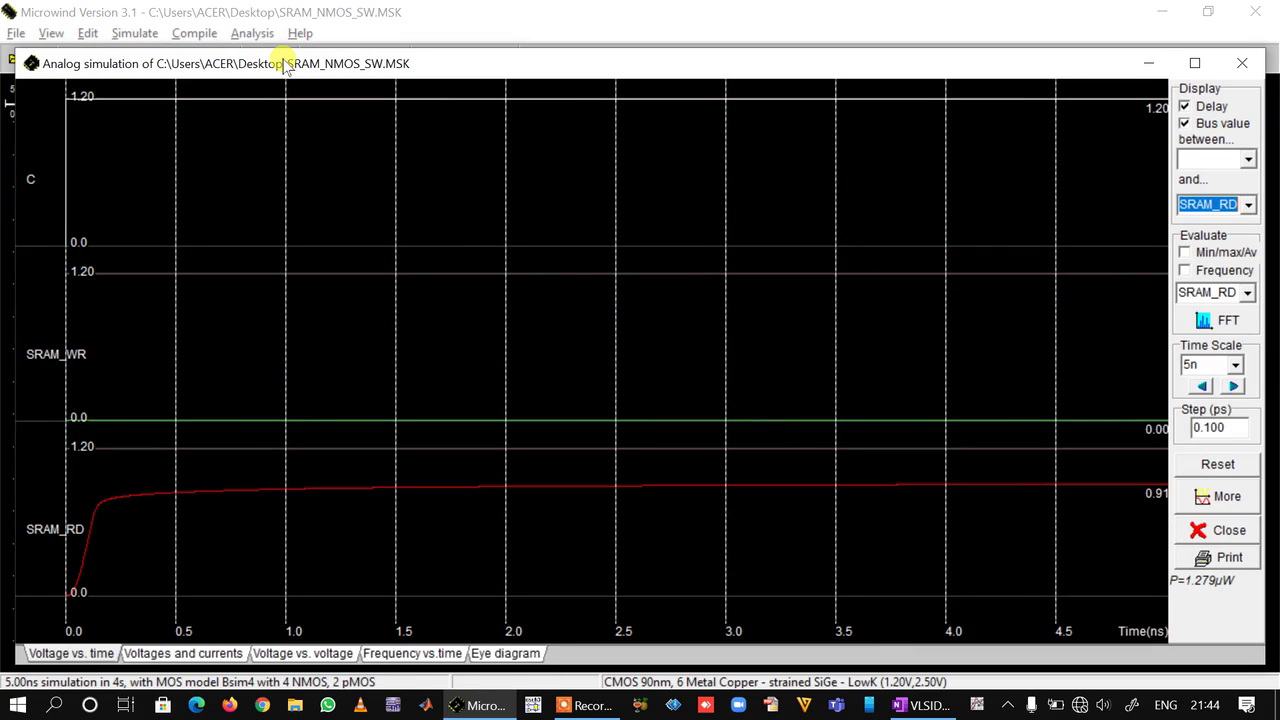
{"action": "left_click", "coordinate": [1194, 63]}
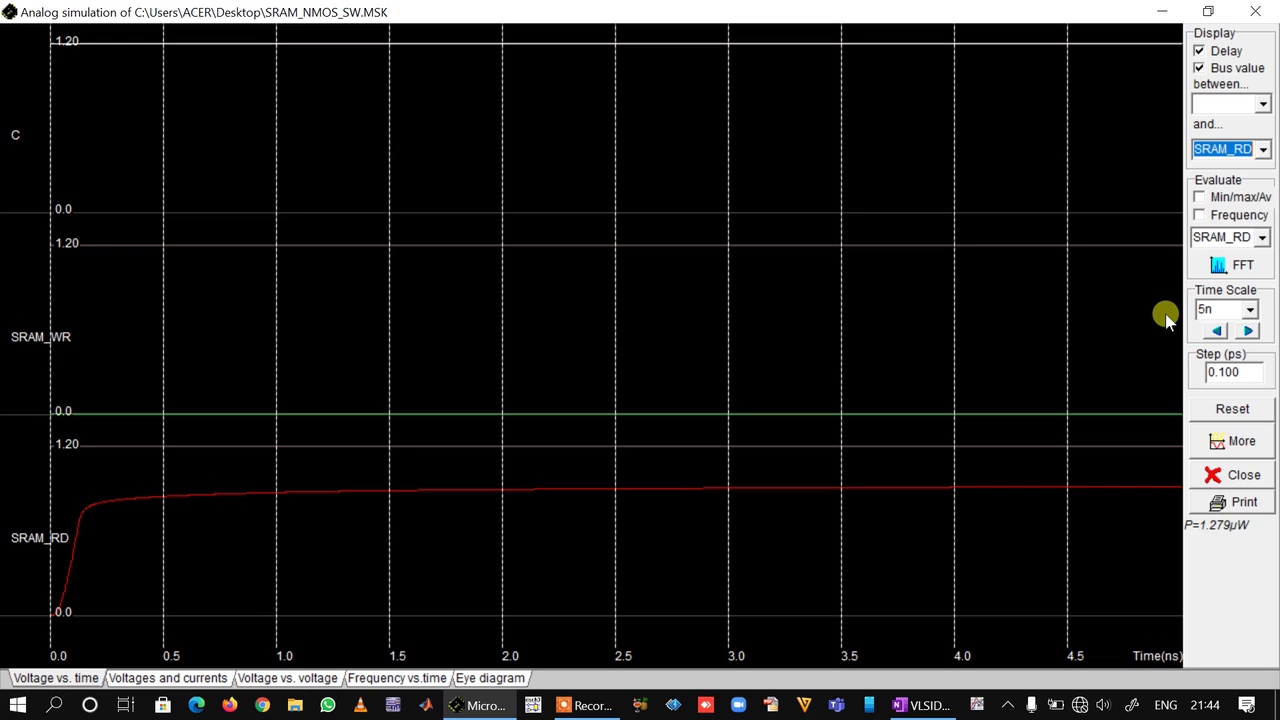
{"action": "left_click", "coordinate": [1255, 11]}
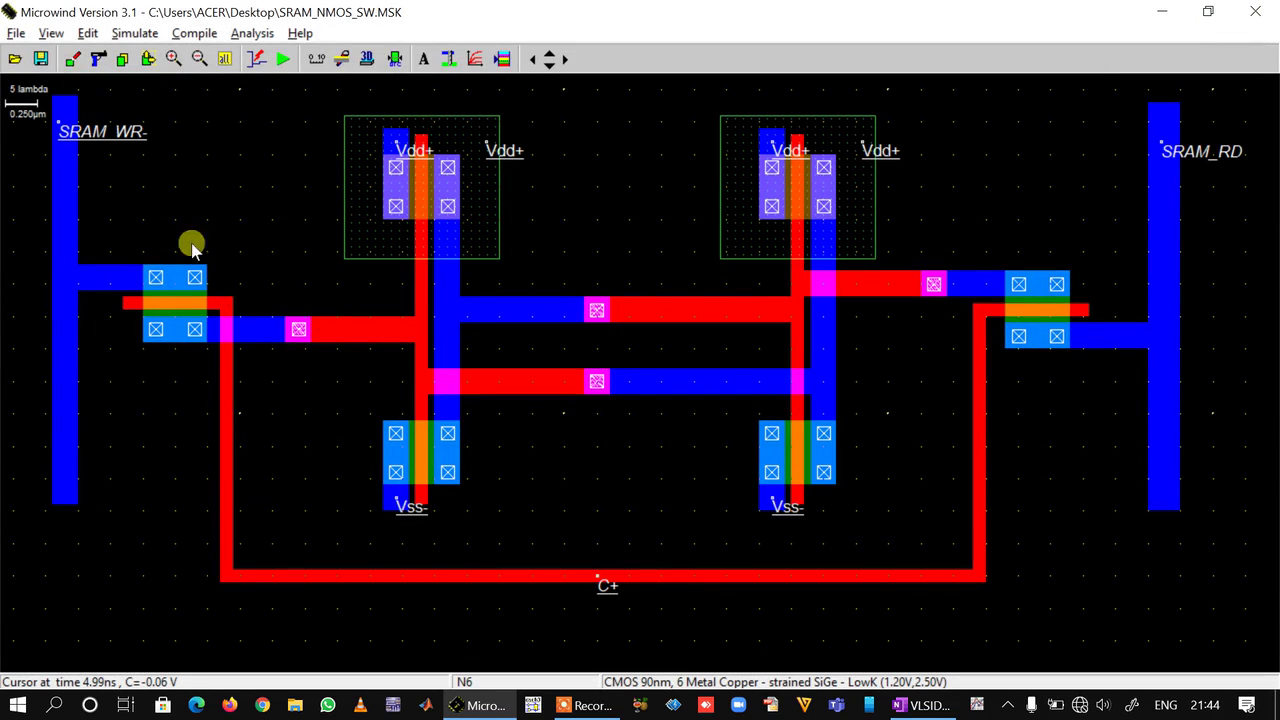
- Change the SRAM_WR label to a 1.200 V DC supply
{"action": "left_click", "coordinate": [73, 58]}
{"action": "left_click", "coordinate": [130, 131]}
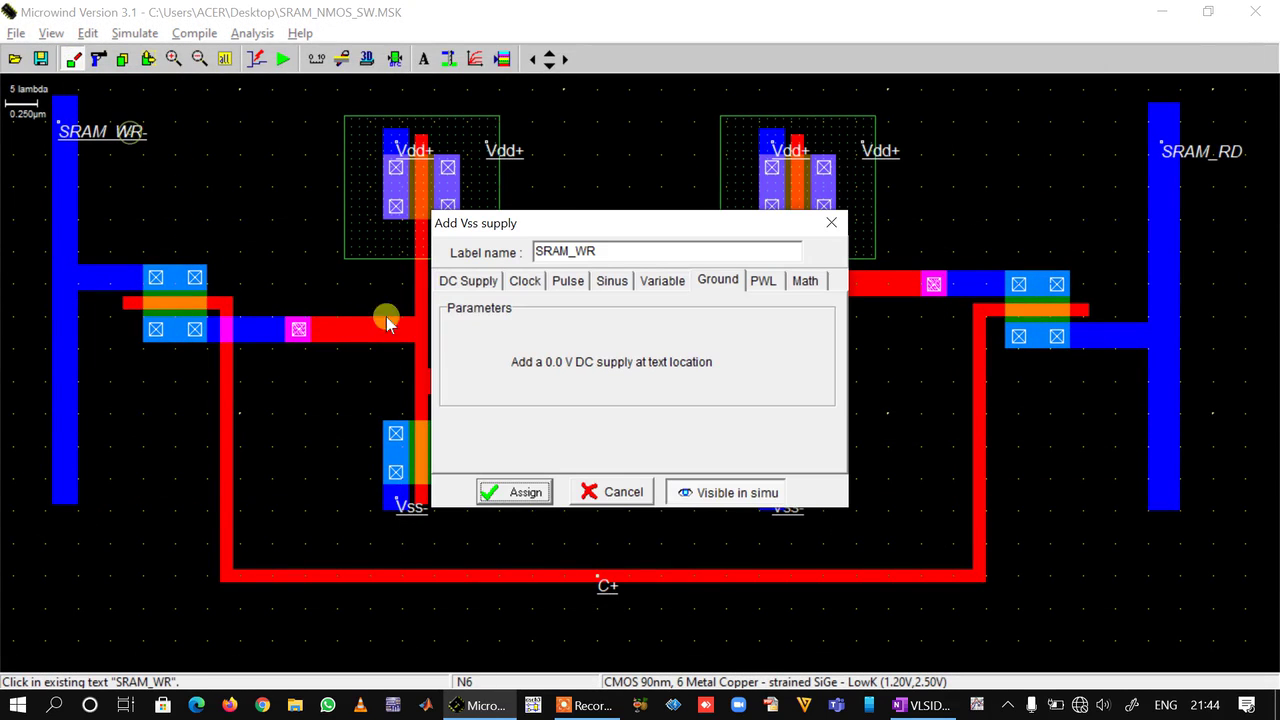
{"action": "left_click", "coordinate": [480, 283]}
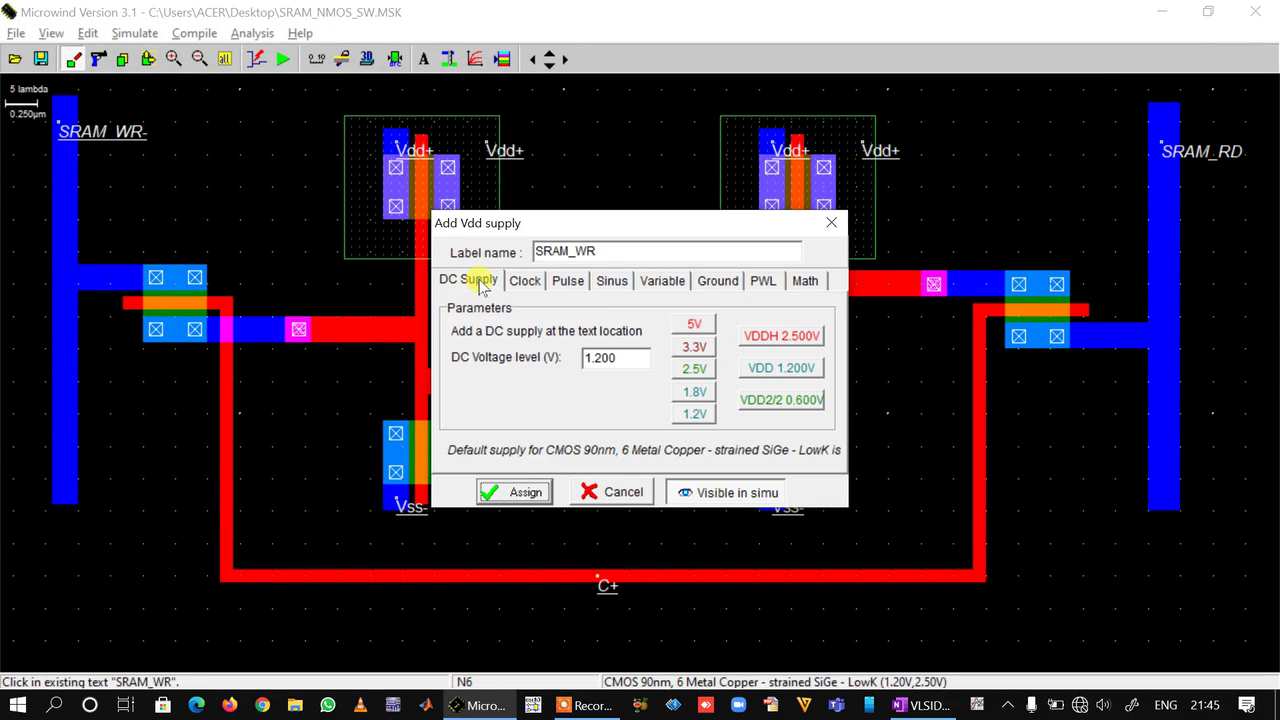
{"action": "left_click", "coordinate": [525, 492]}
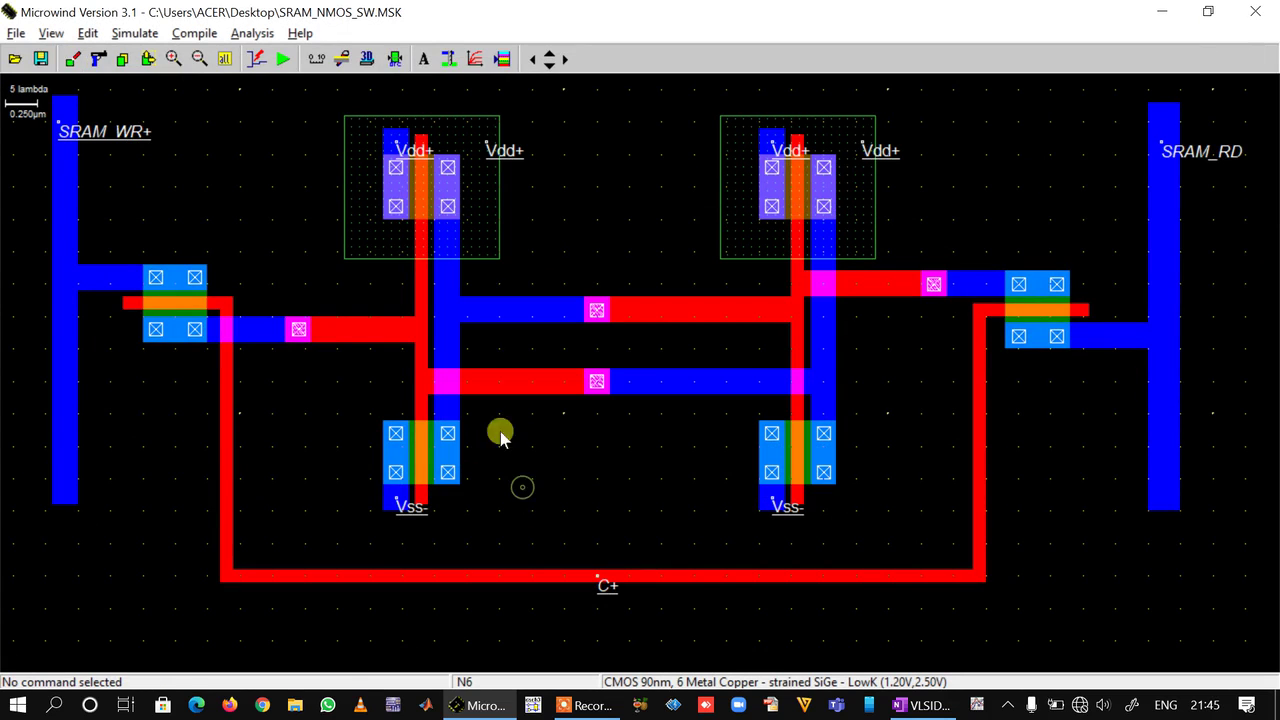
- Save the layout and simulate it with both C and SRAM_WR at 1.2 V to examine the SRAM_RD output
{"action": "left_click", "coordinate": [40, 58]}
{"action": "left_click", "coordinate": [283, 60]}
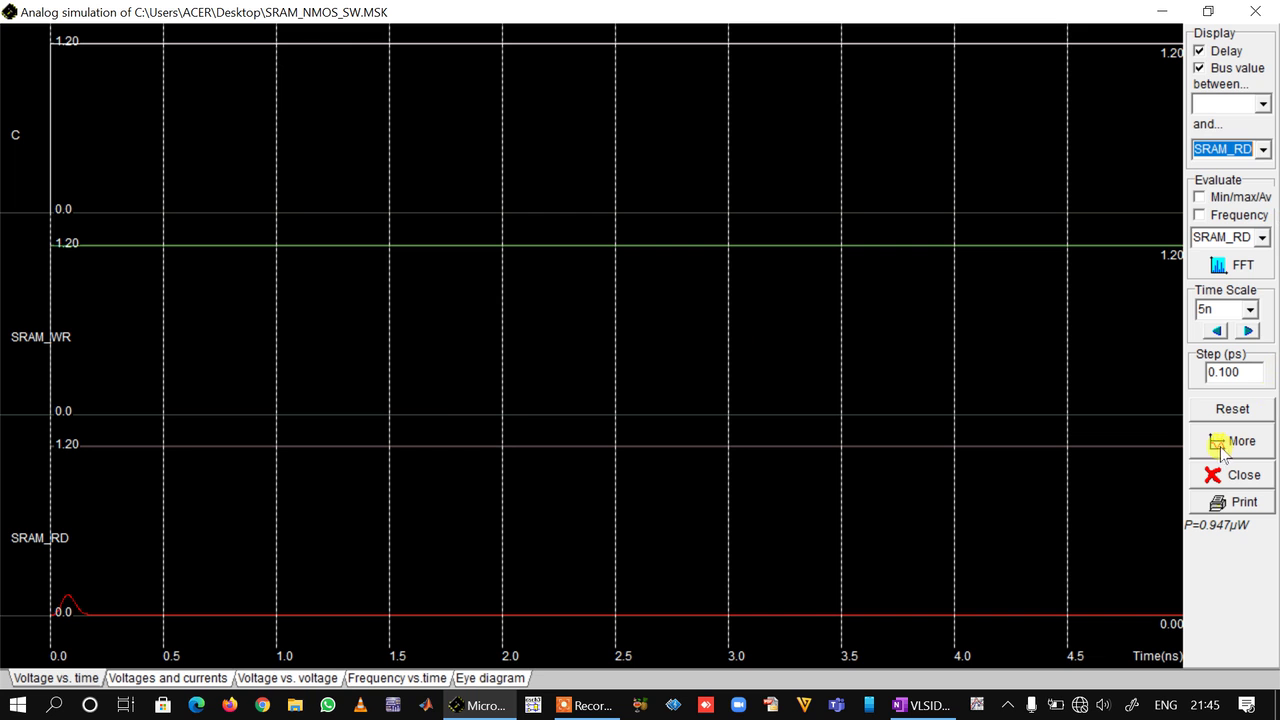
{"action": "left_click", "coordinate": [1242, 476]}
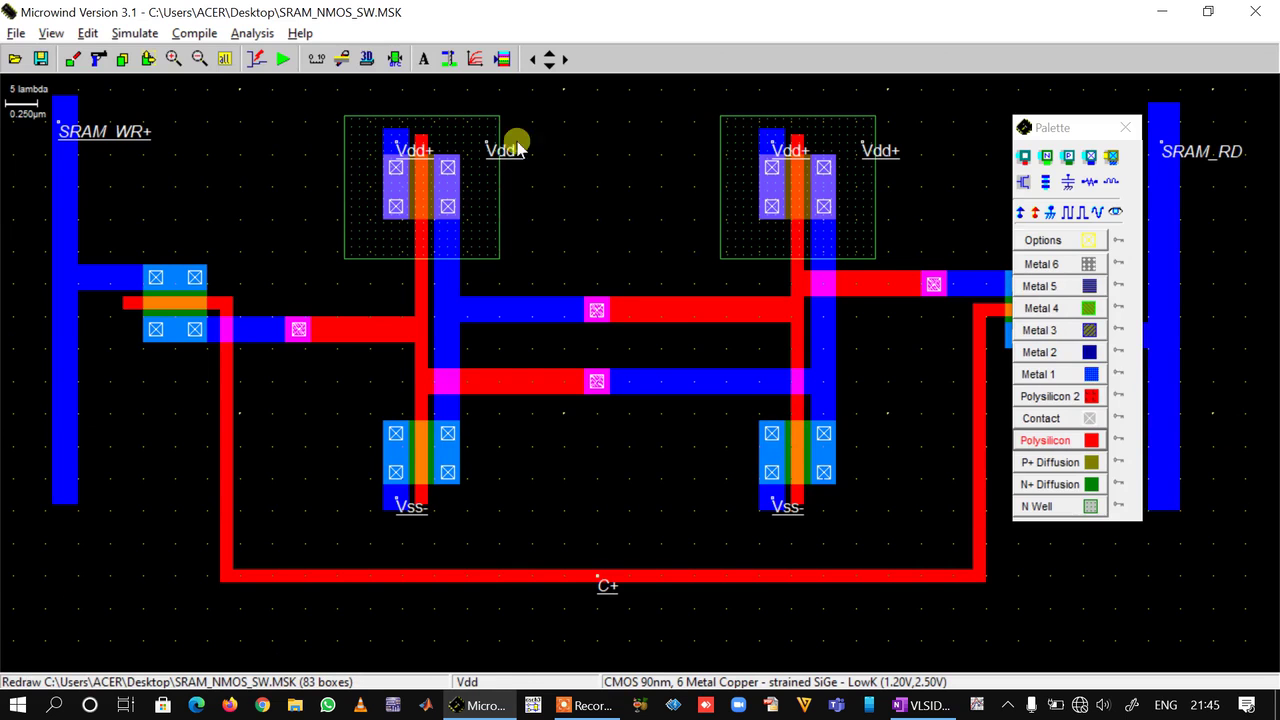
{"action": "left_click", "coordinate": [41, 58]}
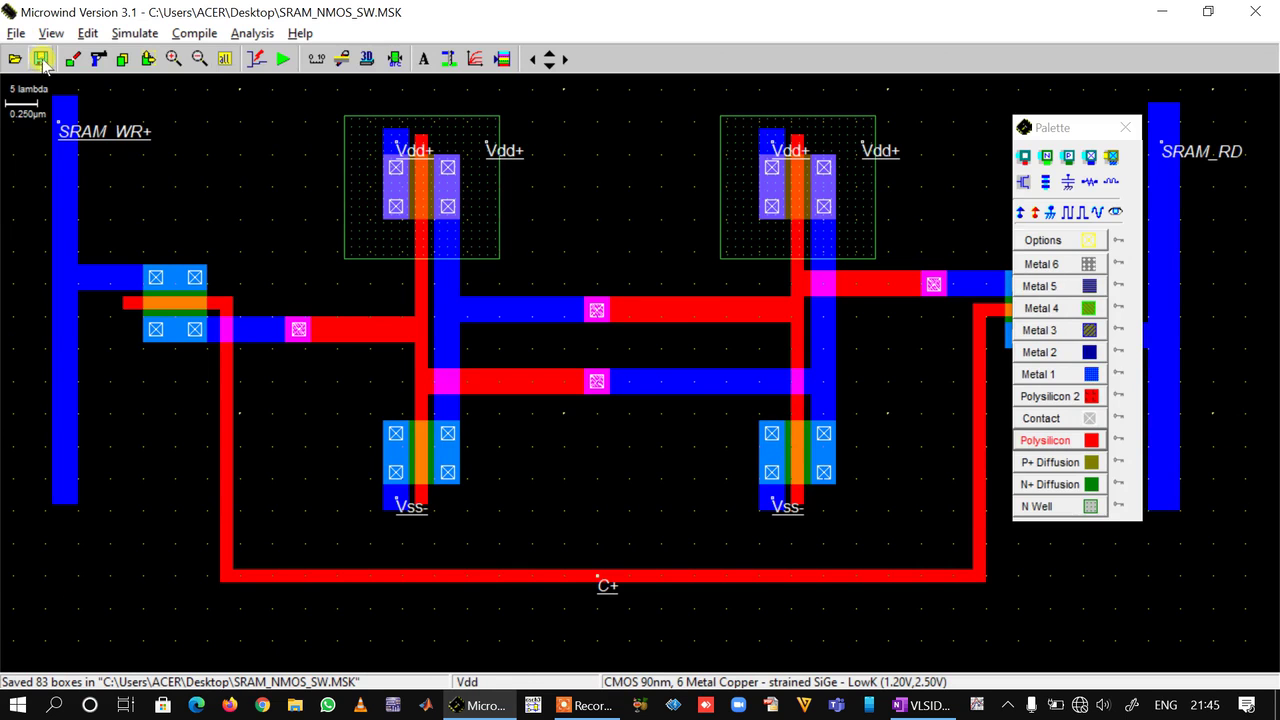
- Change the C label on the horizontal gate strip to a 0.0 V ground supply
{"action": "left_click", "coordinate": [611, 590]}
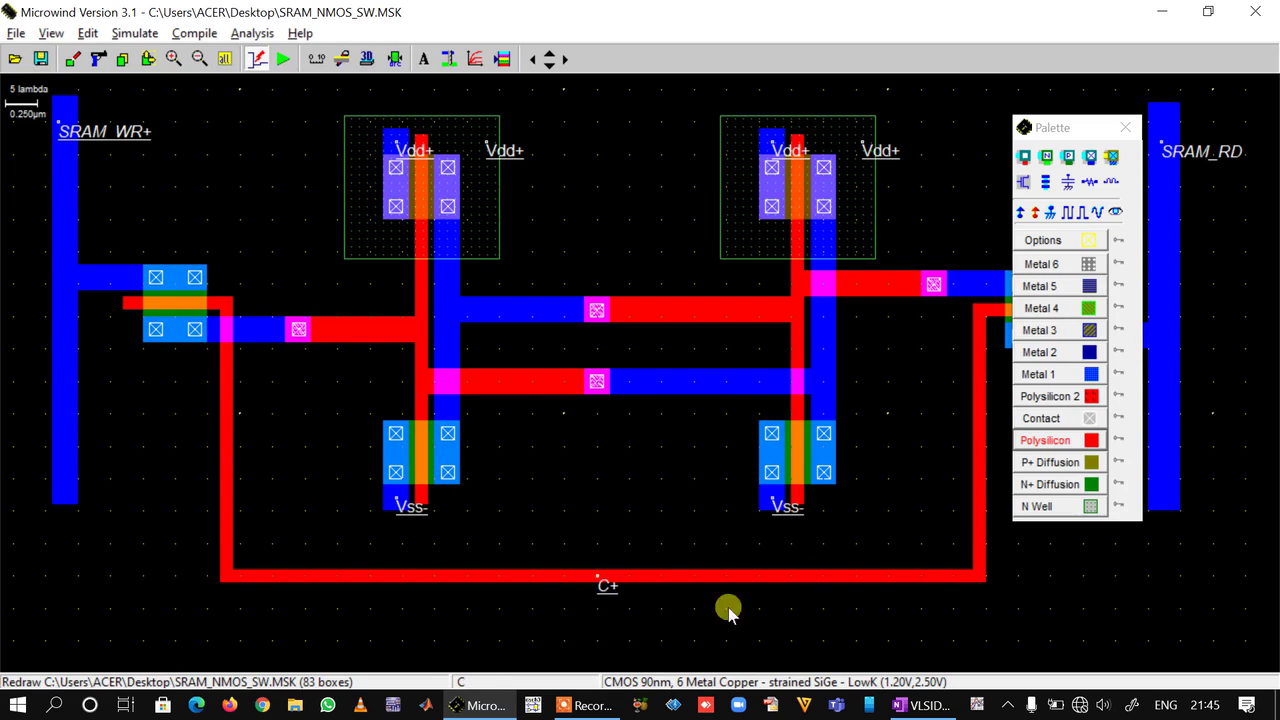
{"action": "left_click", "coordinate": [601, 583]}
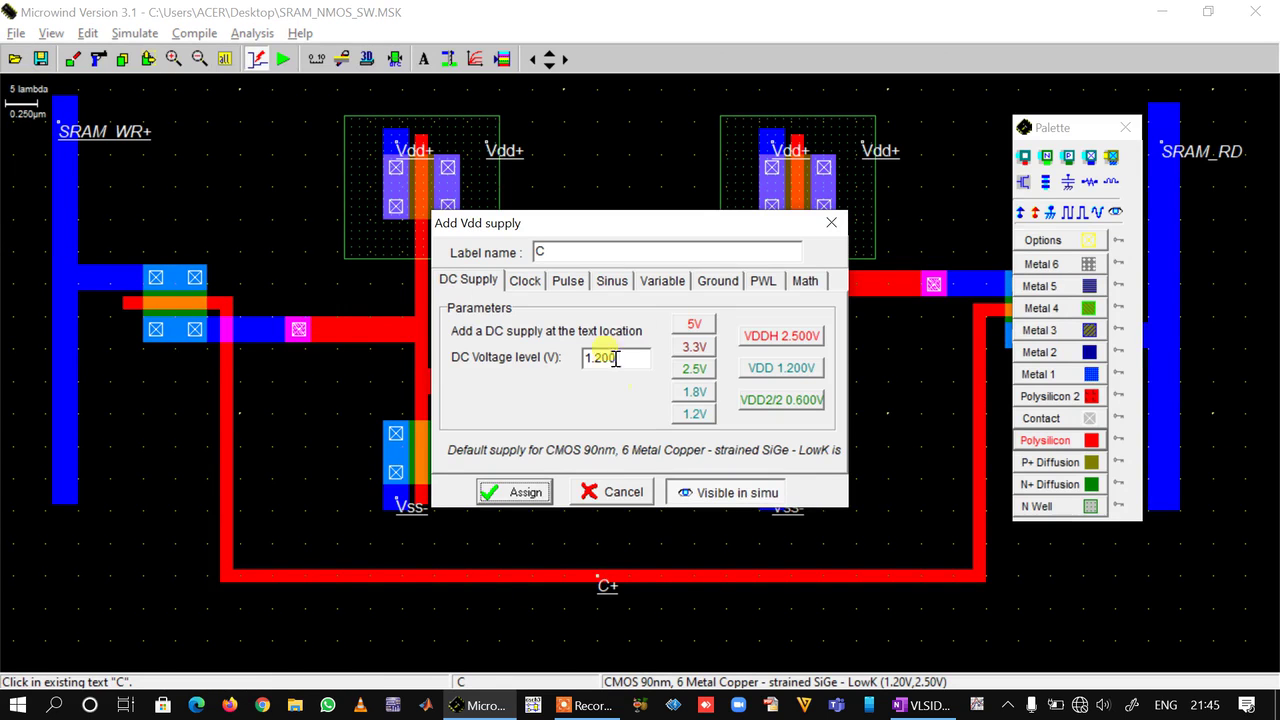
{"action": "left_click", "coordinate": [720, 285]}
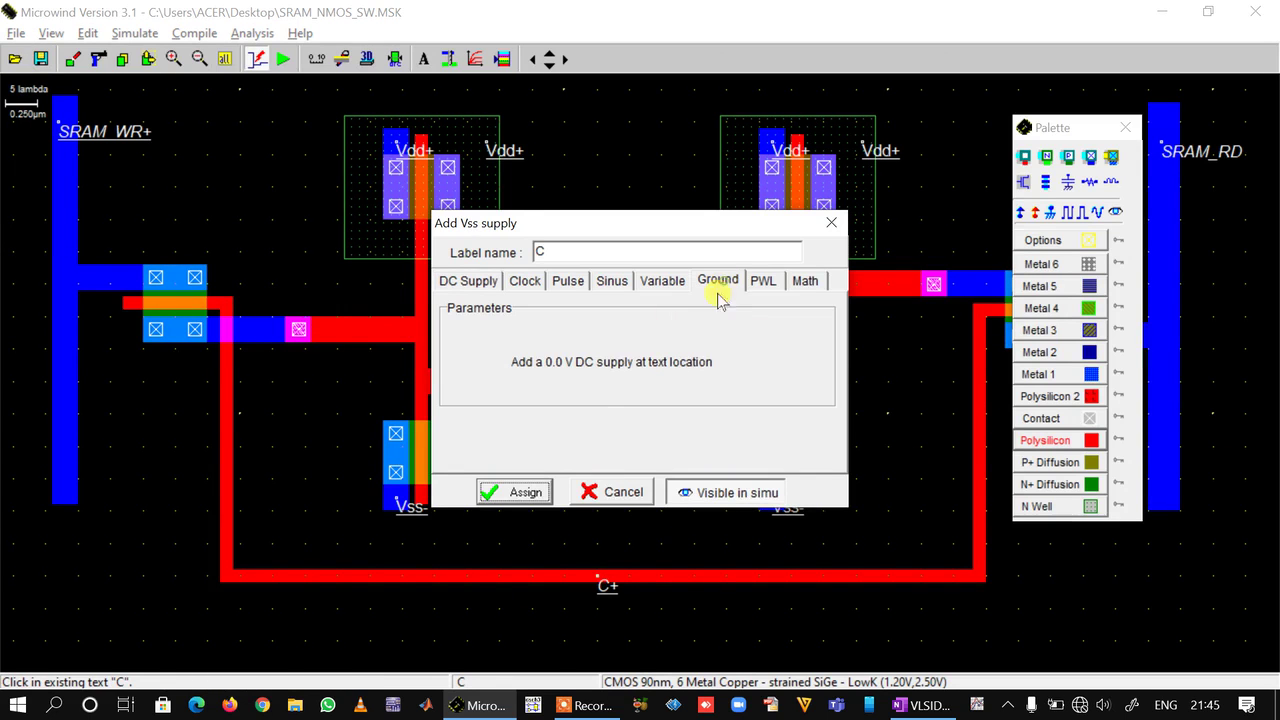
{"action": "left_click", "coordinate": [538, 494]}
- Save the layout and simulate it with C at ground and SRAM_WR at 1.2 V to examine the SRAM_RD output
{"action": "left_click", "coordinate": [40, 58]}
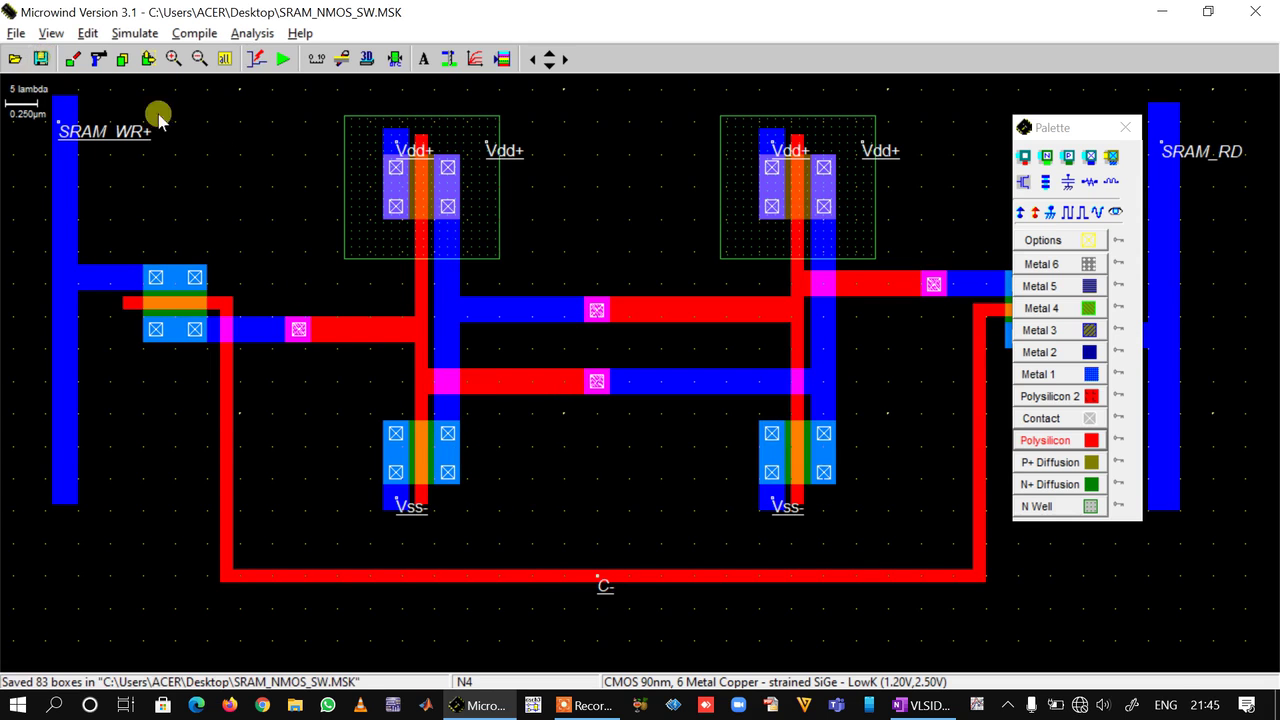
{"action": "left_click", "coordinate": [281, 60]}
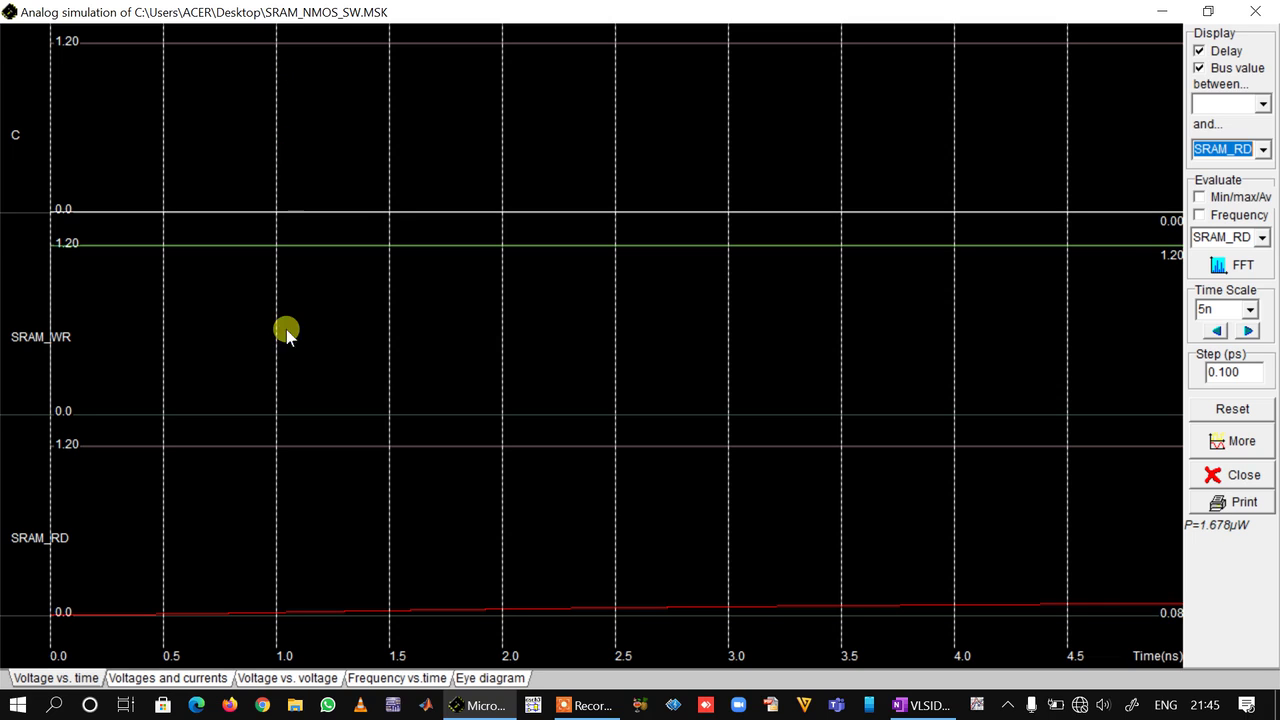
{"action": "left_click", "coordinate": [1256, 12]}
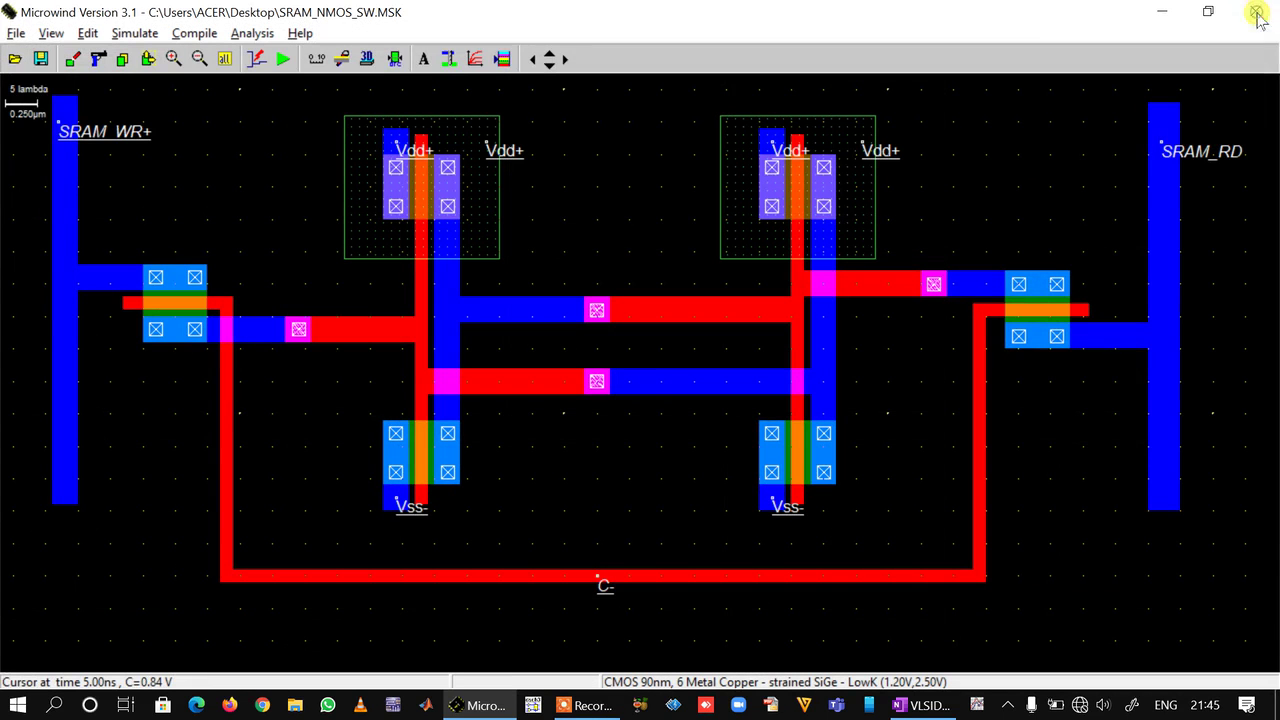
{"action": "left_click", "coordinate": [46, 64]}
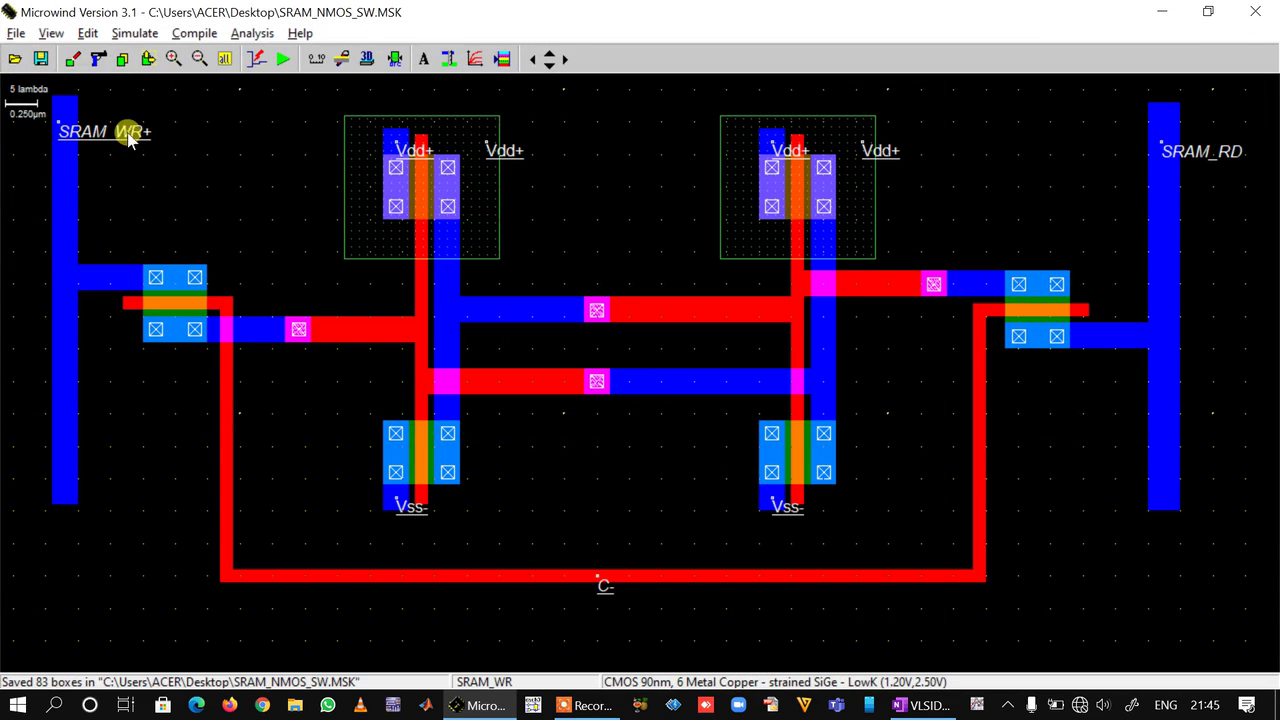
- Change the SRAM_WR label from its DC supply to a 0.0 V ground supply
{"action": "left_click", "coordinate": [127, 131]}
{"action": "left_click", "coordinate": [716, 285]}
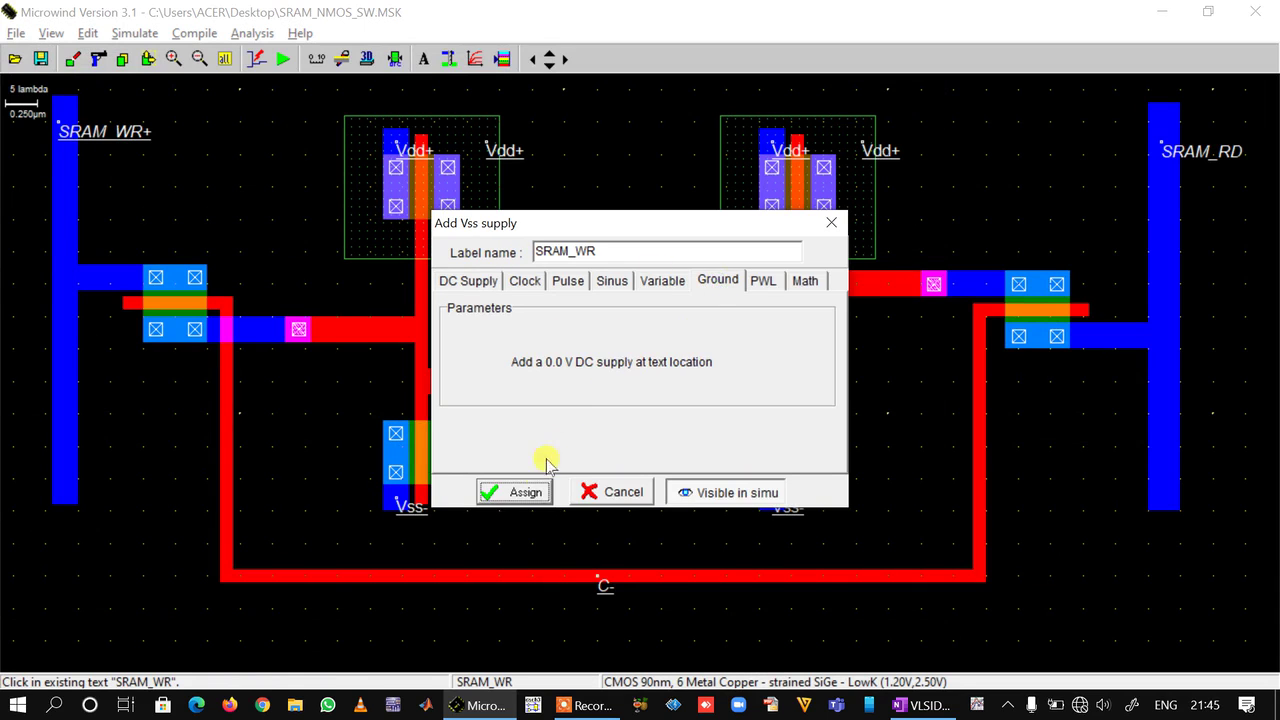
{"action": "left_click", "coordinate": [520, 491]}
- Save the layout and simulate it with both C and SRAM_WR at ground to examine the SRAM_RD output
{"action": "left_click", "coordinate": [40, 58]}
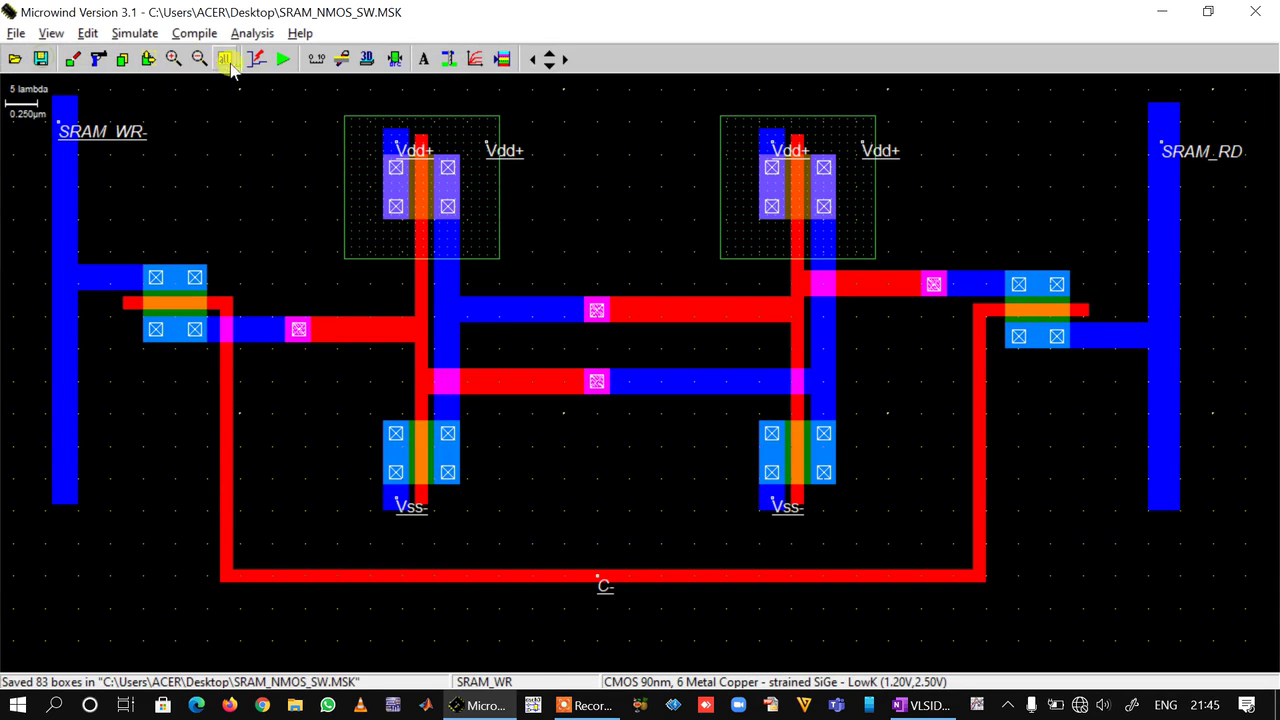
{"action": "left_click", "coordinate": [283, 58]}
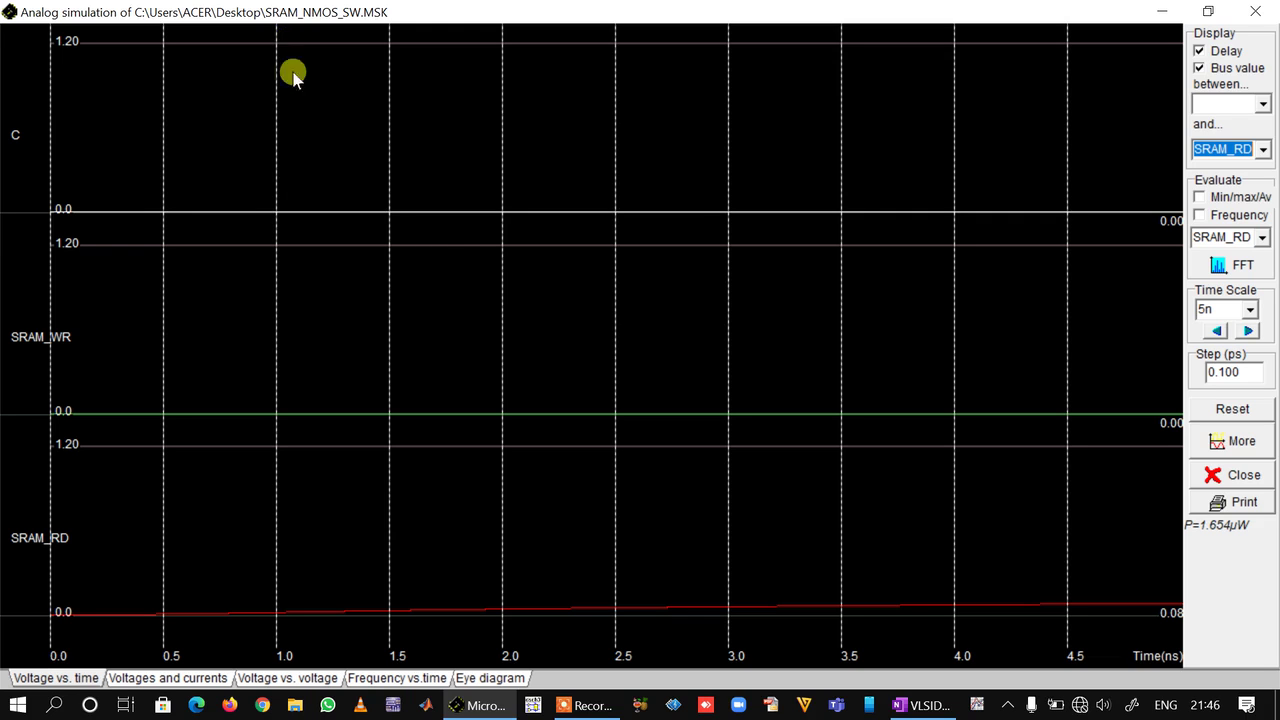
{"action": "left_click", "coordinate": [1252, 14]}
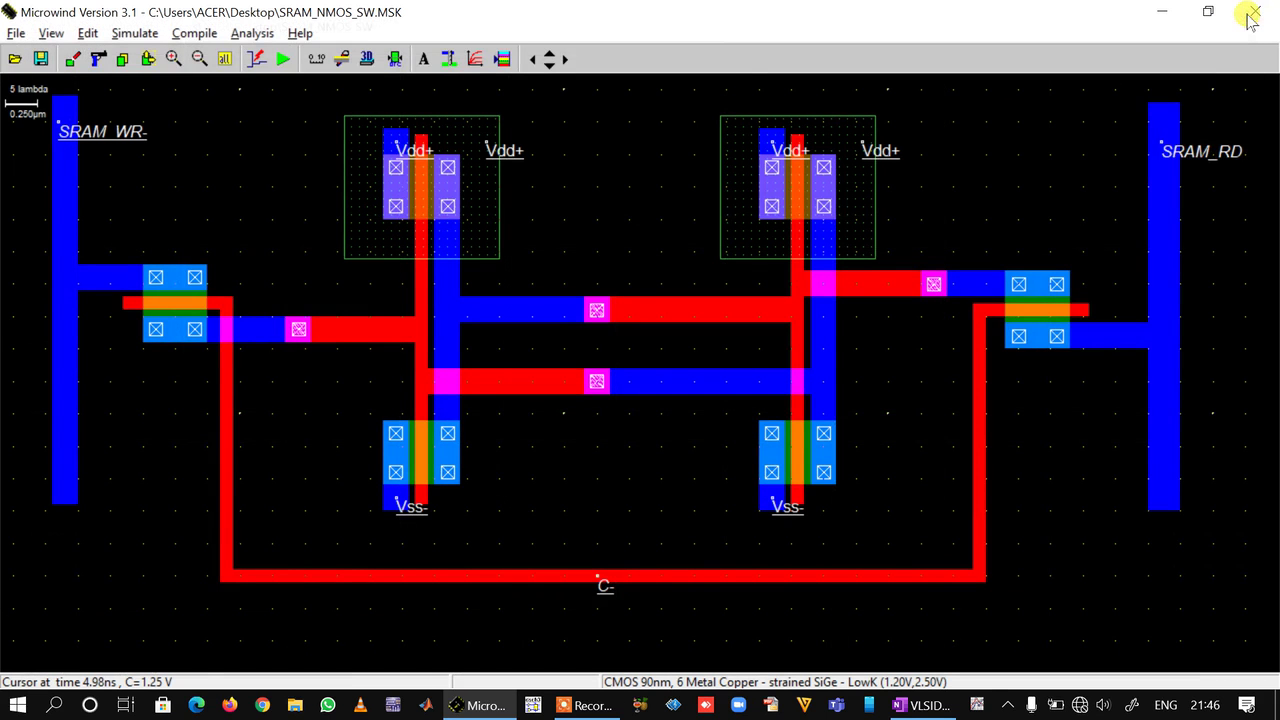
{"action": "left_click", "coordinate": [41, 59]}
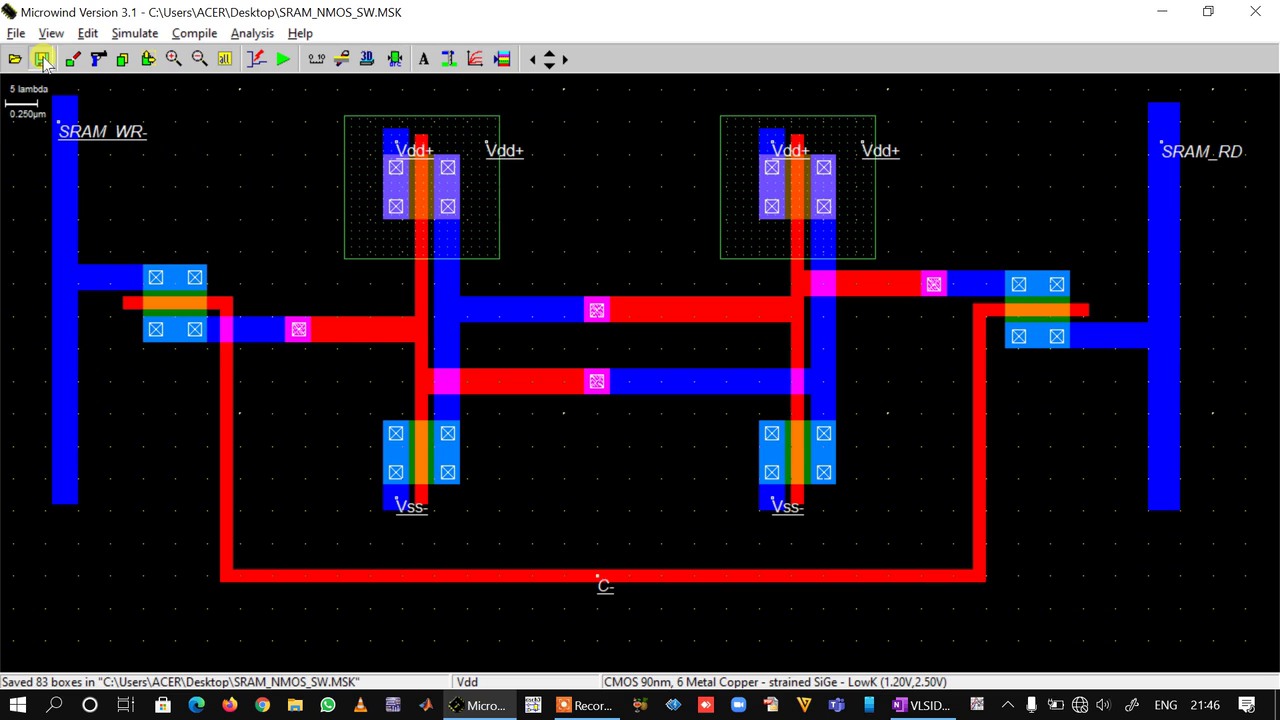
{"action": "left_click", "coordinate": [590, 705]}
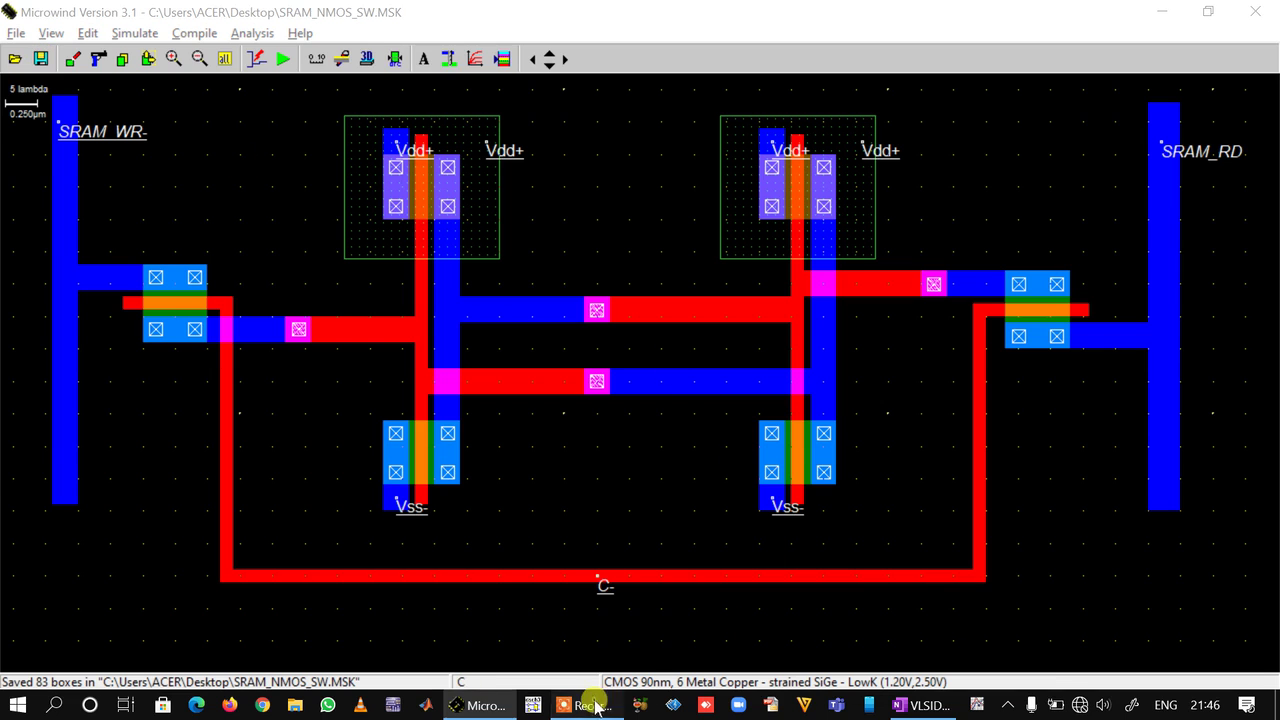